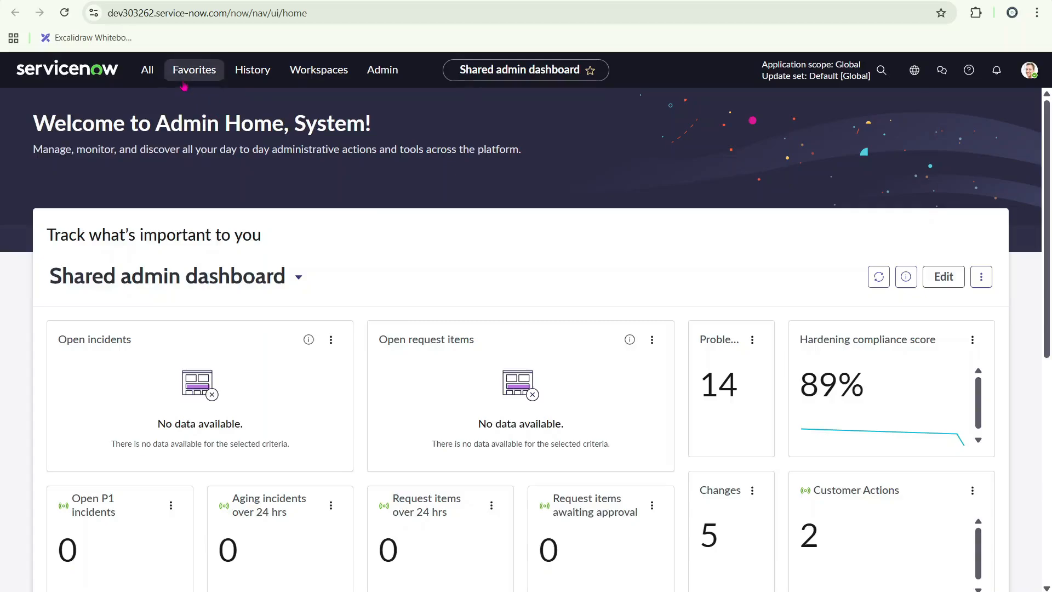
Find the New Tire Requests list by filtering the navigator for "new" and start a new tire request record.
left_click(245, 77)
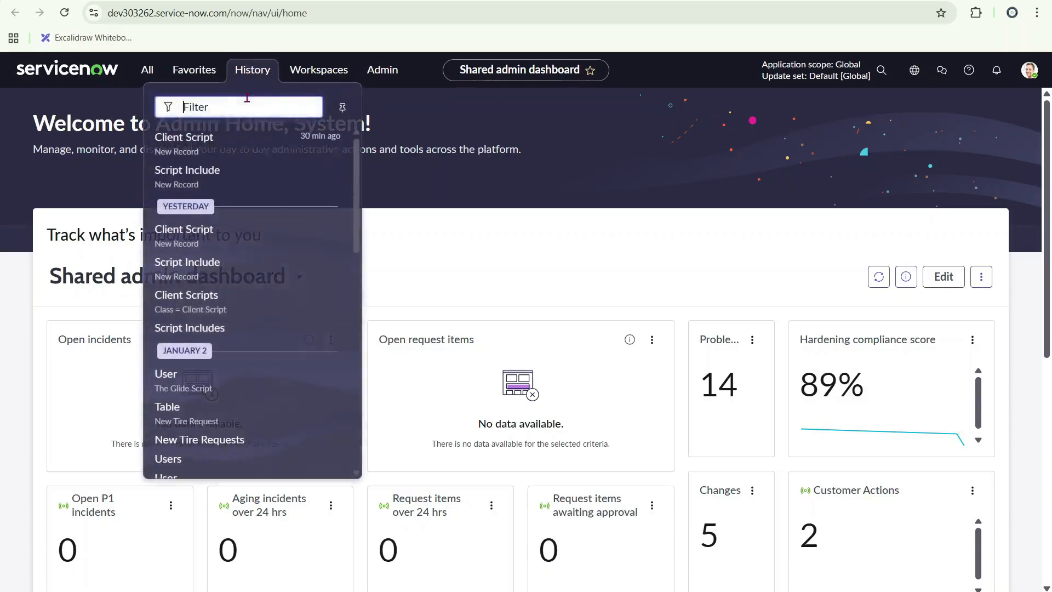
left_click(147, 70)
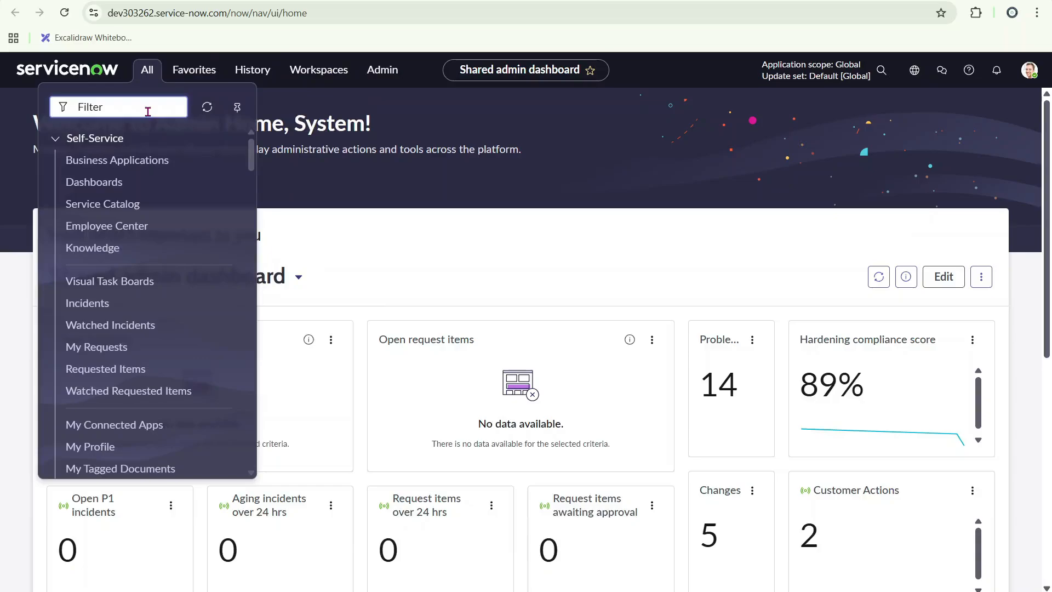
type("new")
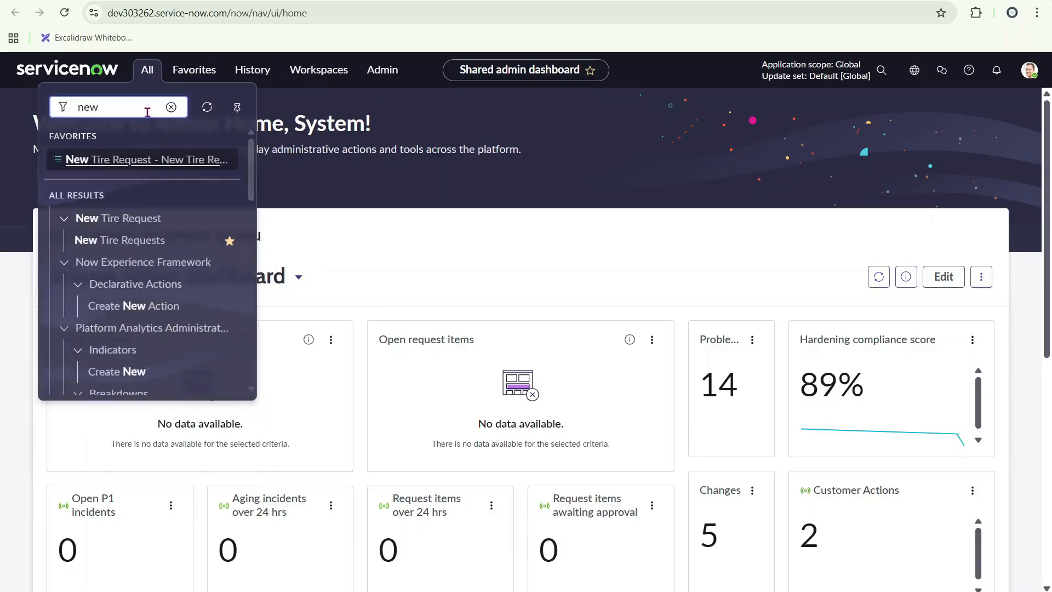
left_click(136, 165)
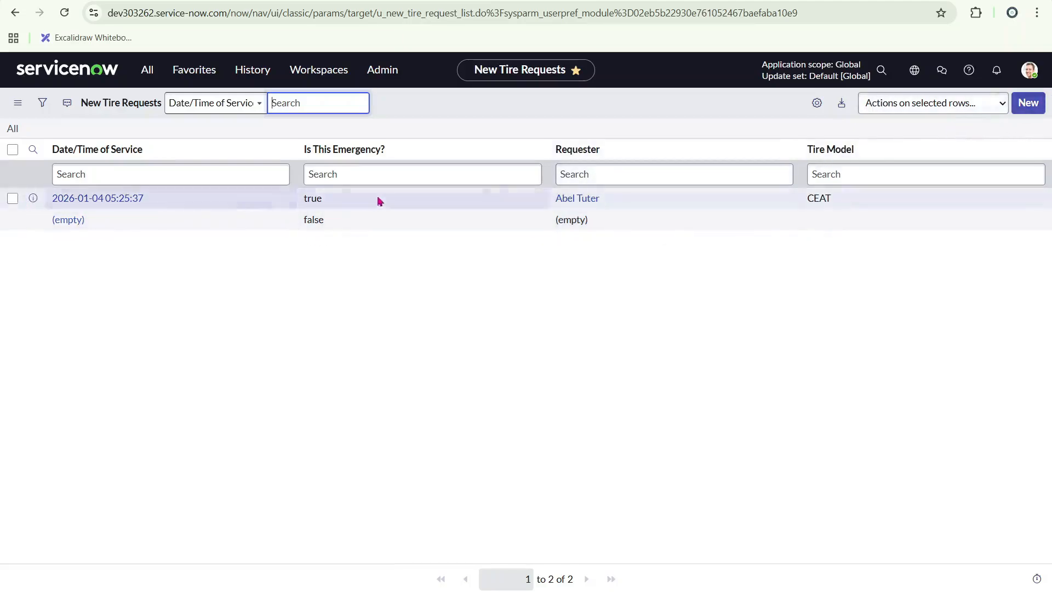
left_click(1030, 108)
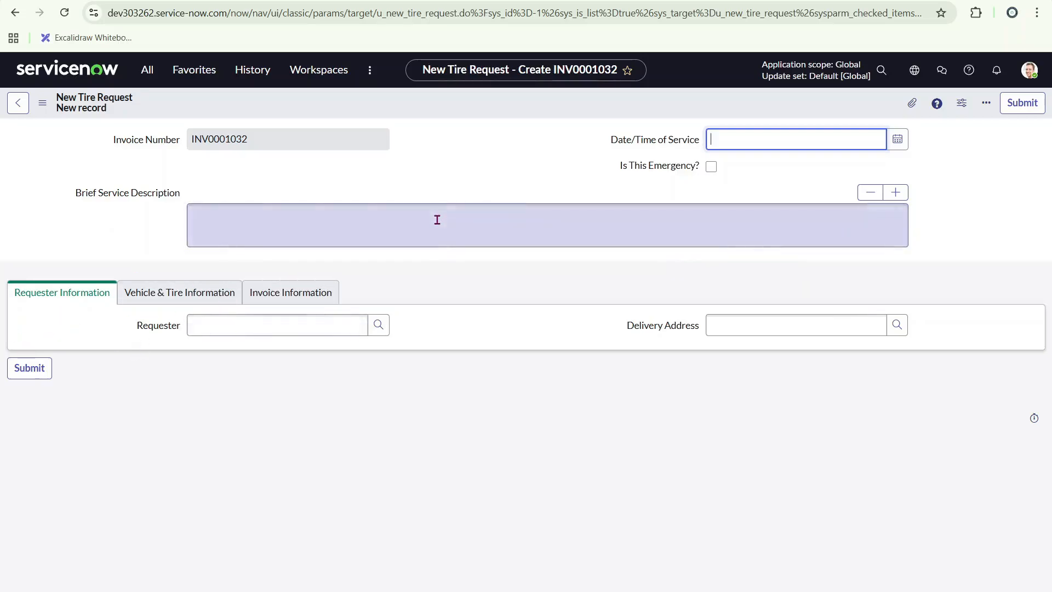
Review the Vehicle & Tire, Invoice and Requester Information sections of the new tire request form.
left_click(204, 293)
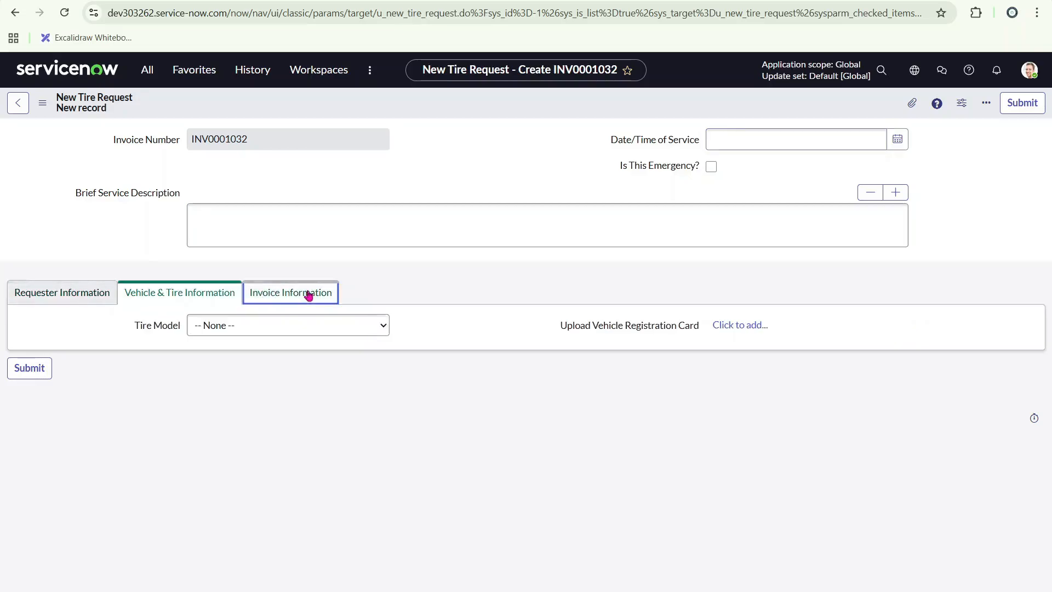
left_click(304, 294)
left_click(210, 299)
left_click(19, 303)
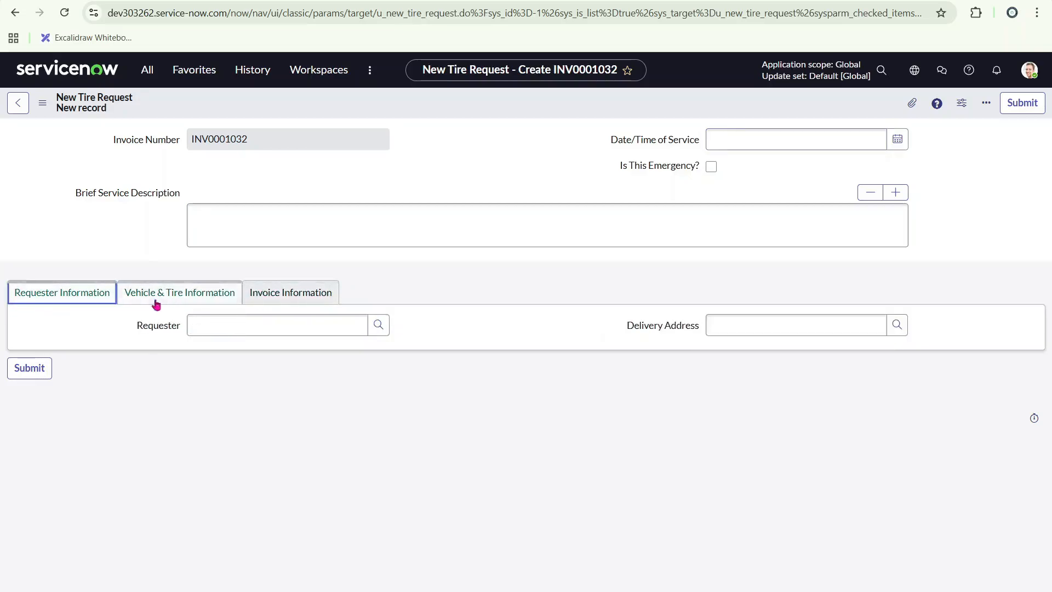
left_click(156, 300)
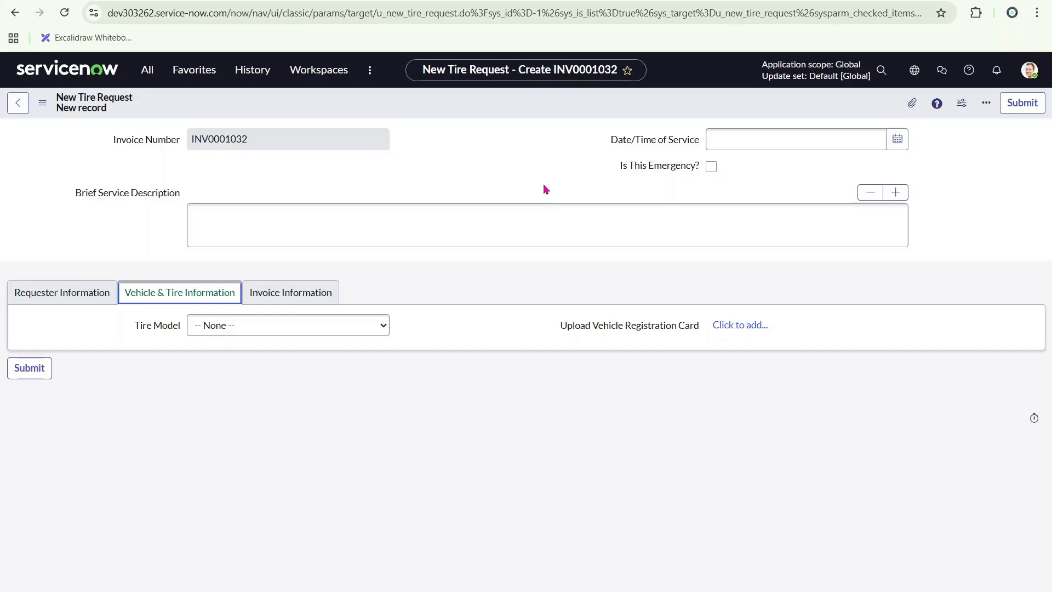
Point out the developer instance name in the page's web address.
left_click(120, 12)
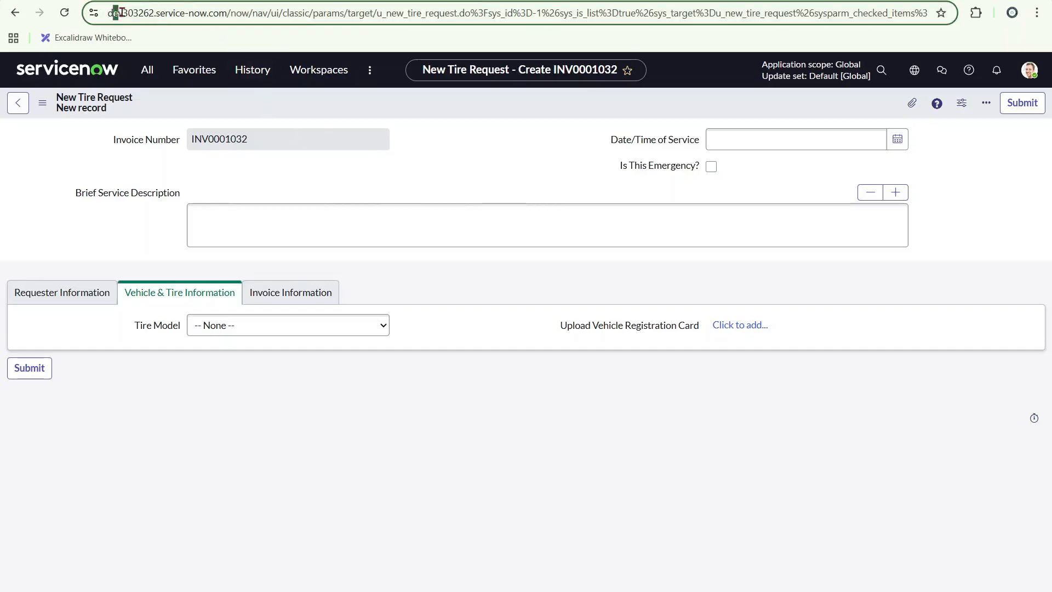
left_click_drag(122, 12, 166, 14)
left_click(170, 15)
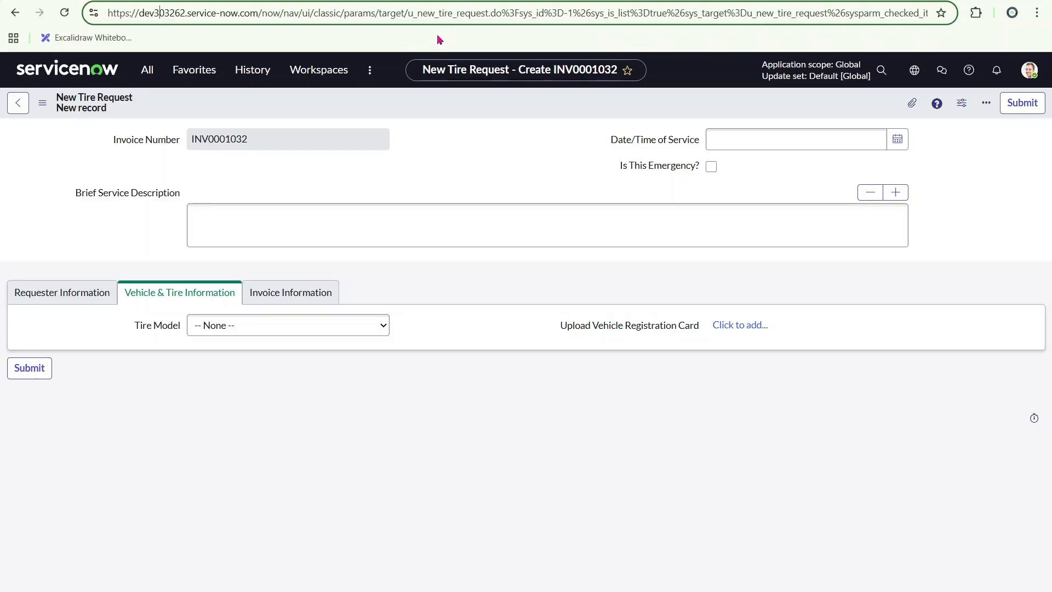
left_click(290, 421)
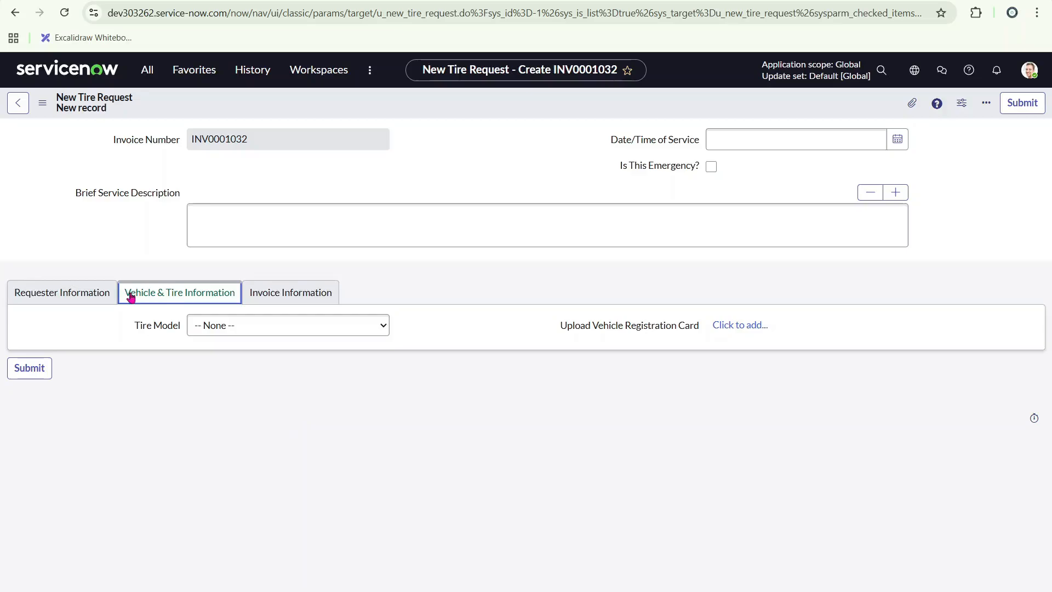
Filter the navigator for "user" and open the System Security Users list in a separate browser tab.
left_click(146, 68)
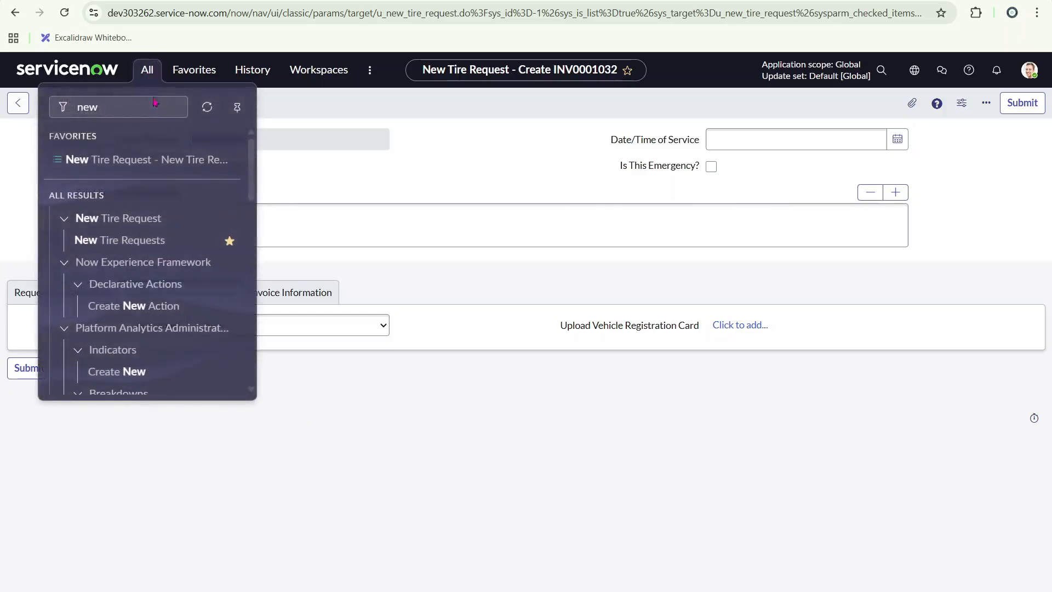
left_click(146, 111)
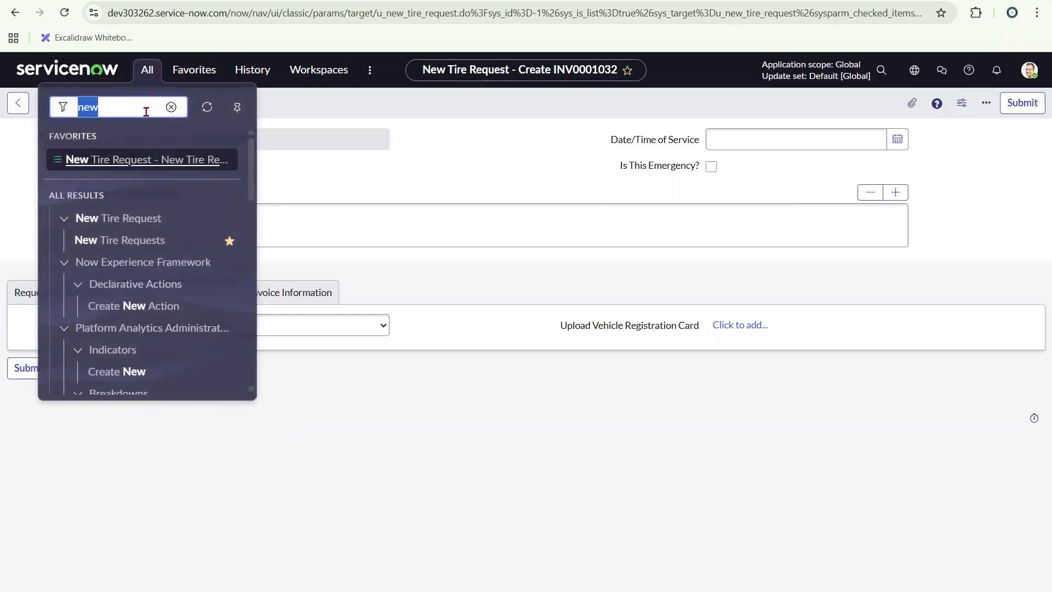
type("user")
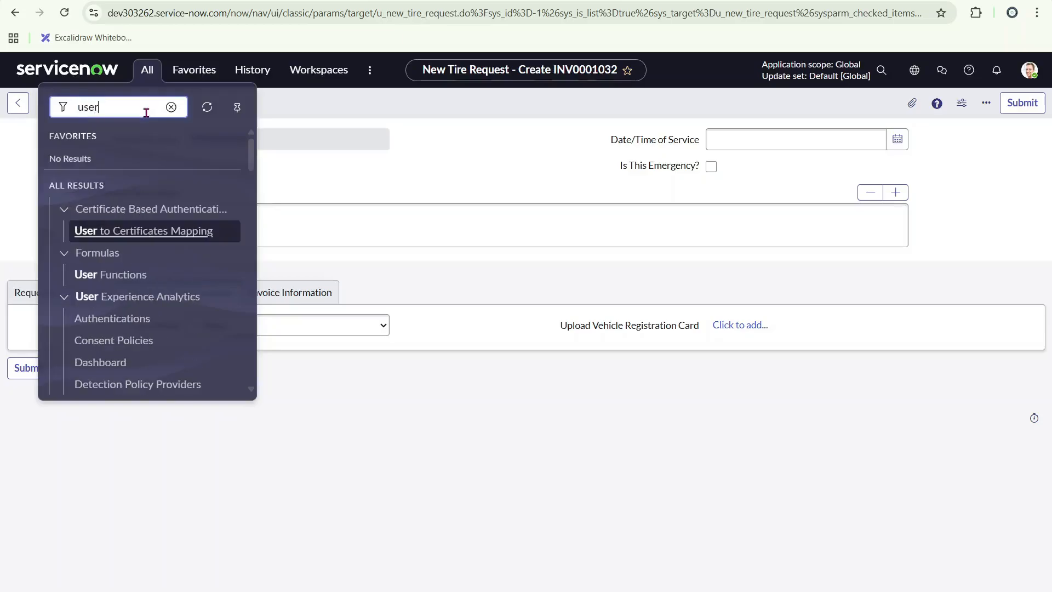
scroll(126, 241, "down", 6)
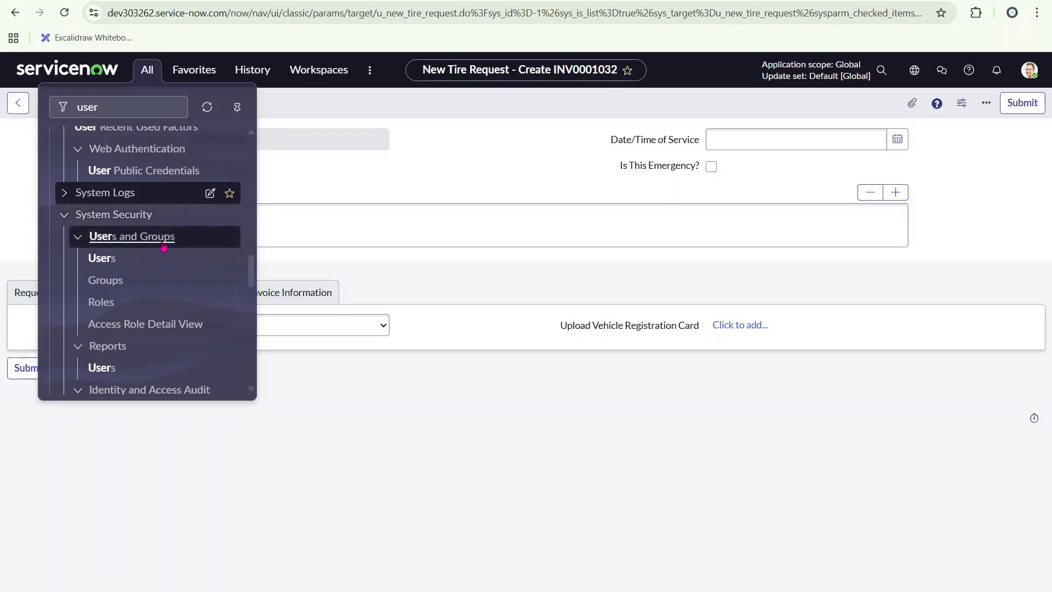
left_click(104, 259)
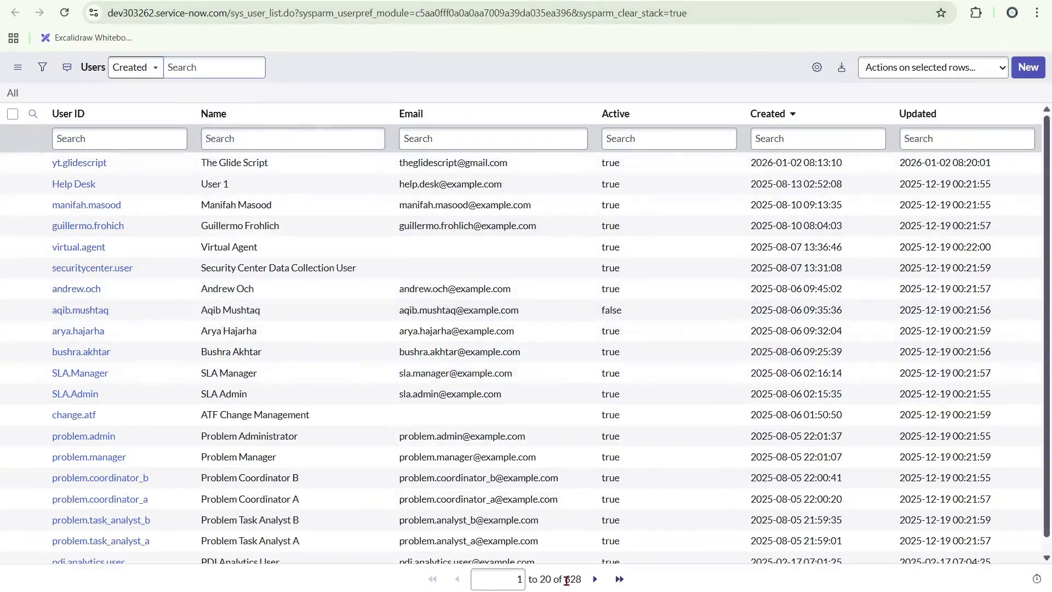
Check the total number of records in the Users list and return to the new tire request form.
double_click(570, 580)
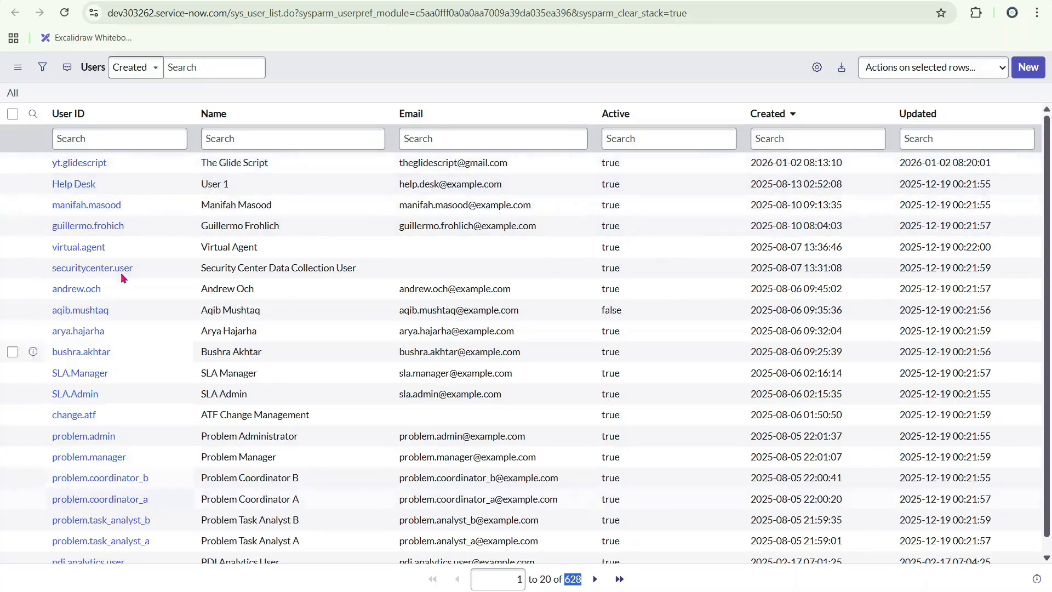
scroll(64, 223, "down", 1)
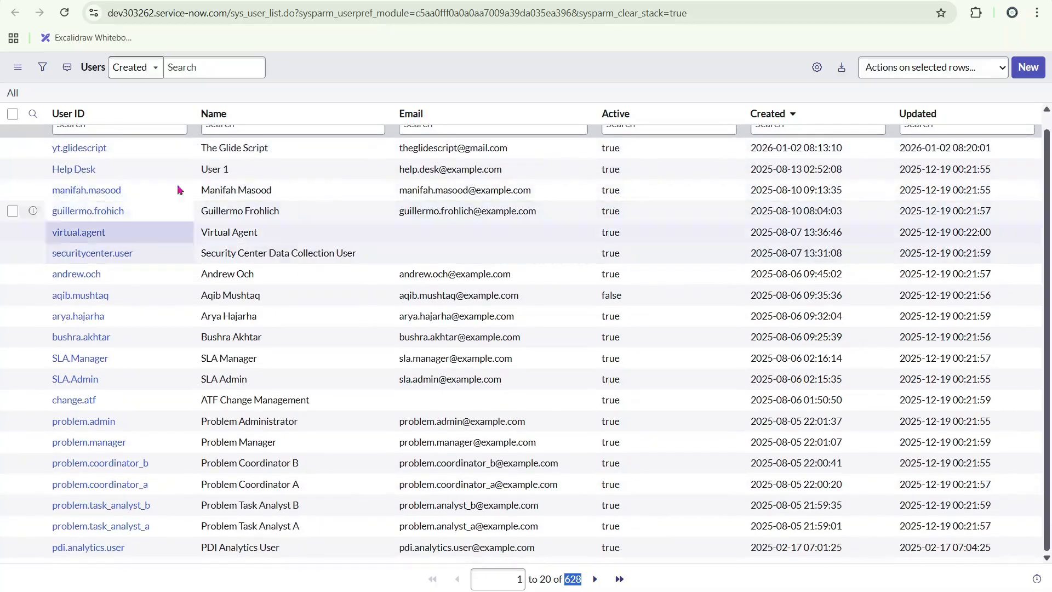
left_click(71, 196, "ctrl")
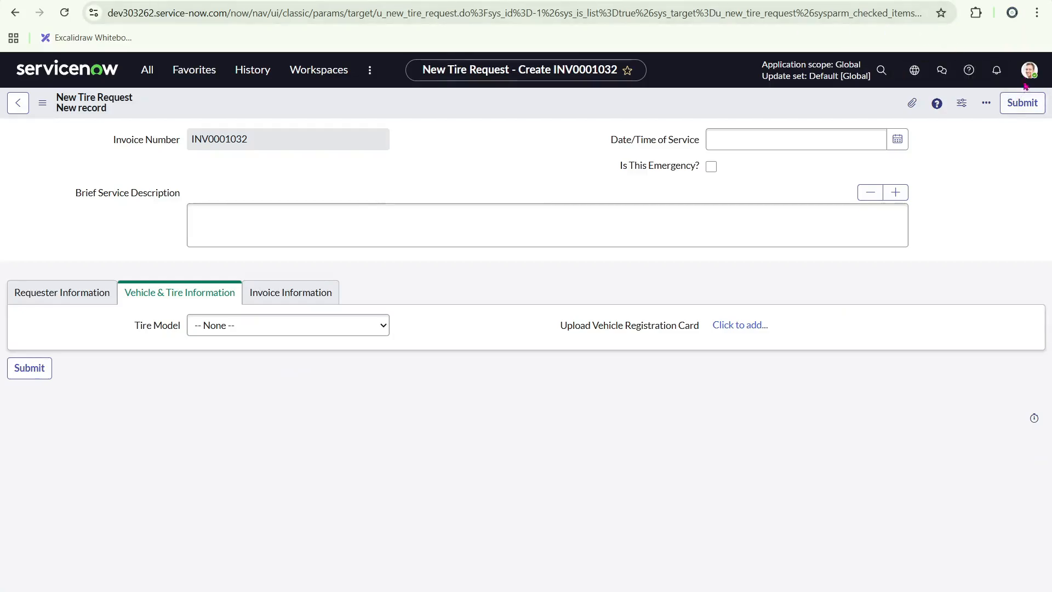
Open the logged-in administrator's profile and examine its date format, time zone, title and phone fields.
left_click(1026, 78)
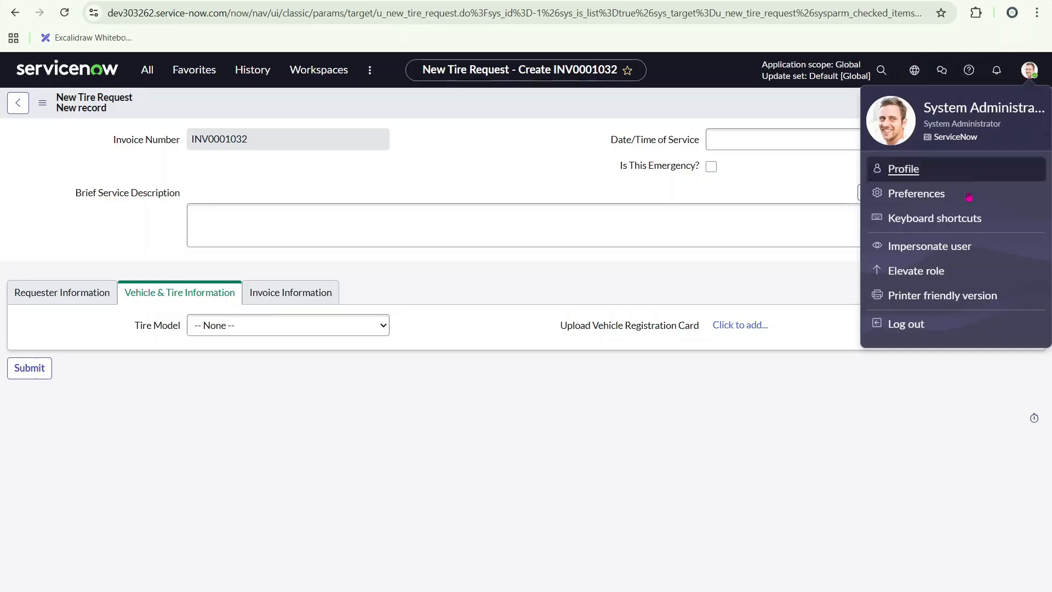
left_click(897, 170)
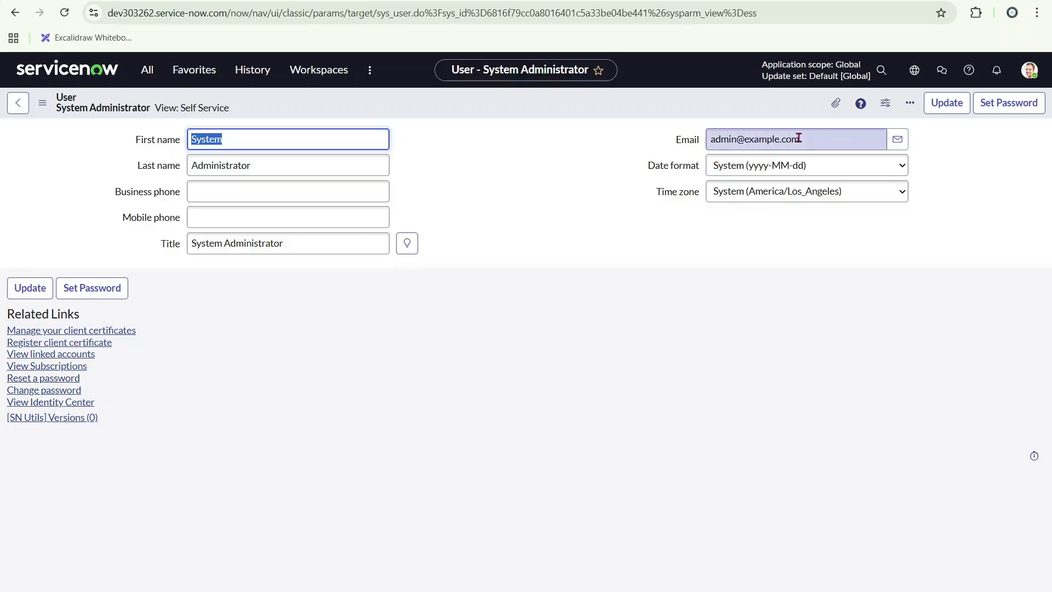
left_click(874, 174)
left_click(874, 173)
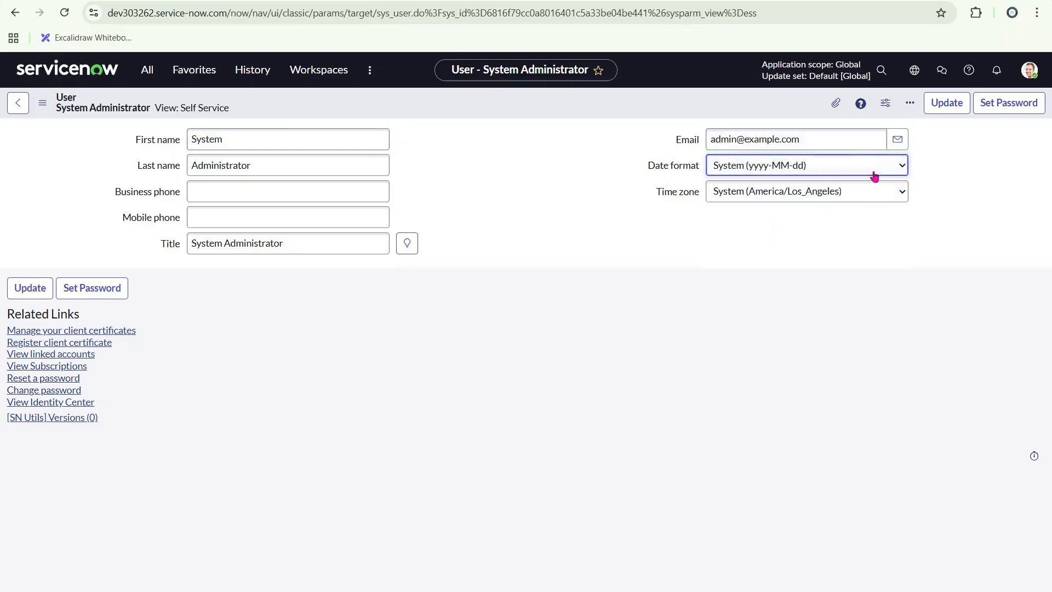
left_click(766, 204)
left_click(766, 204)
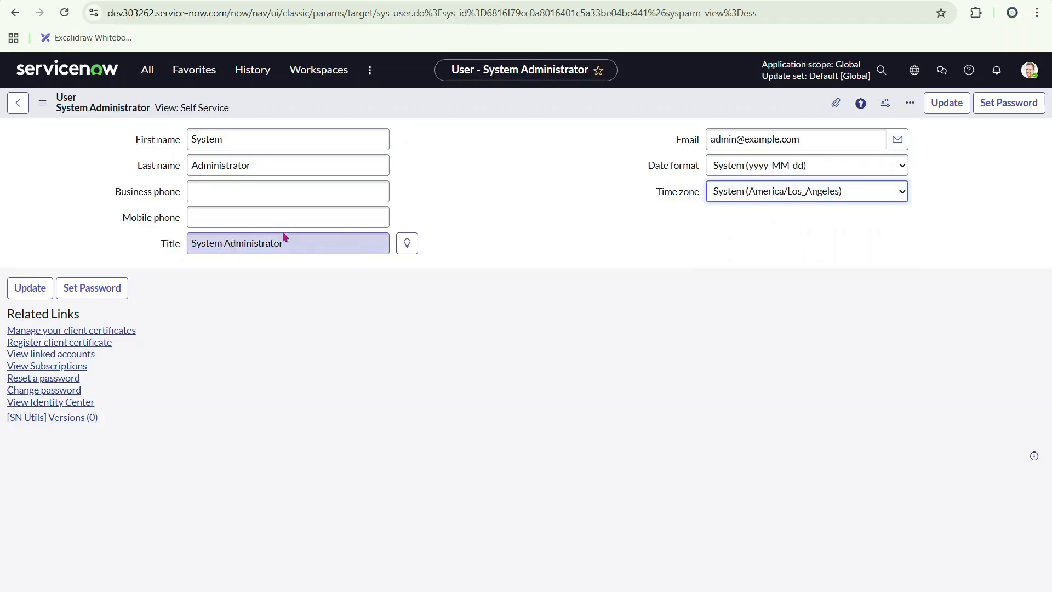
left_click(307, 246)
left_click(265, 214)
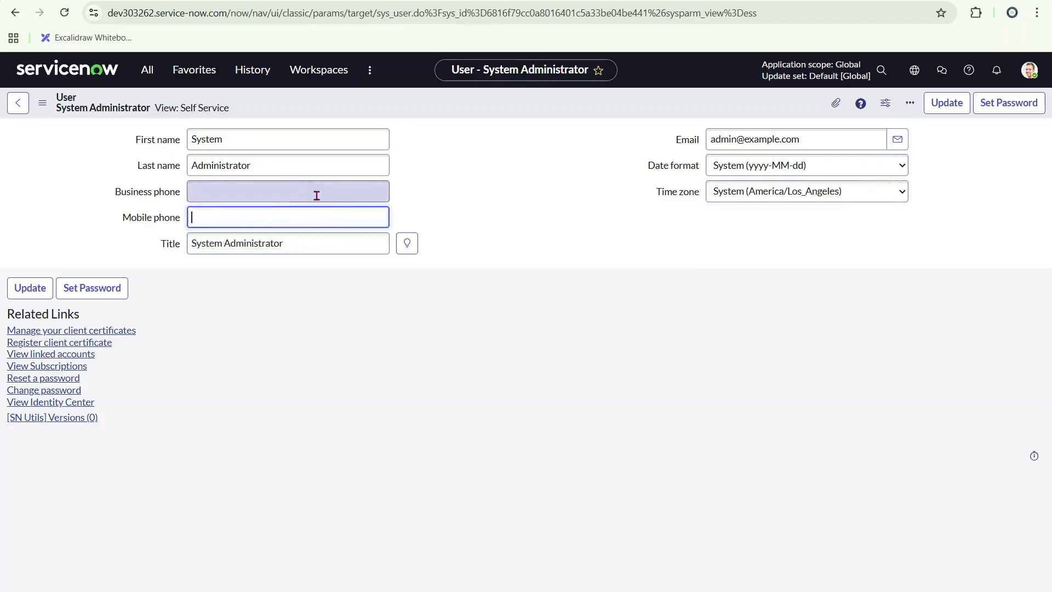
Switch the administrator's user record from the Self Service view to the Default view.
left_click(42, 103)
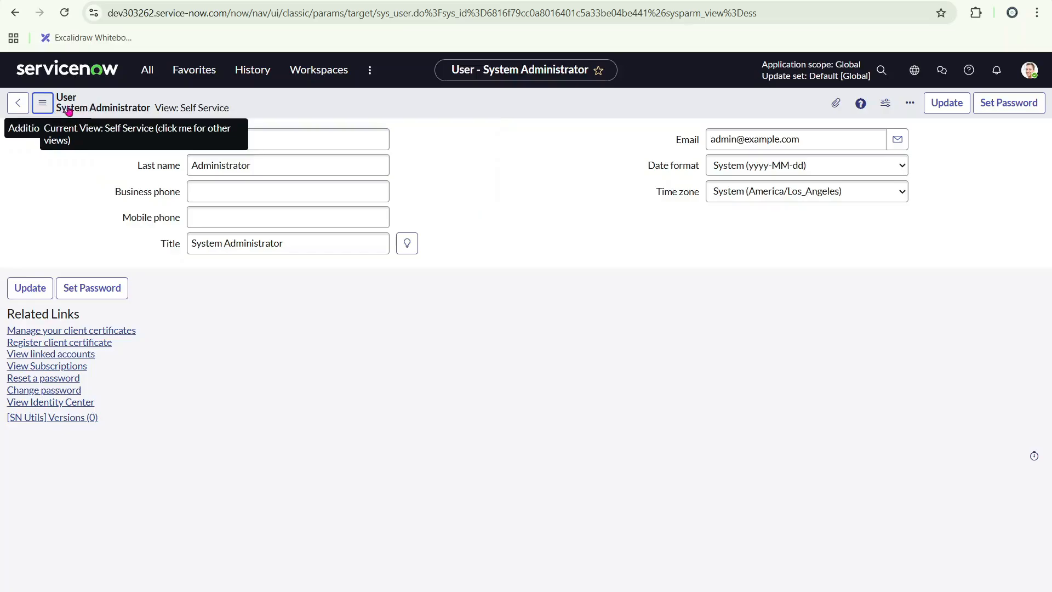
left_click(42, 103)
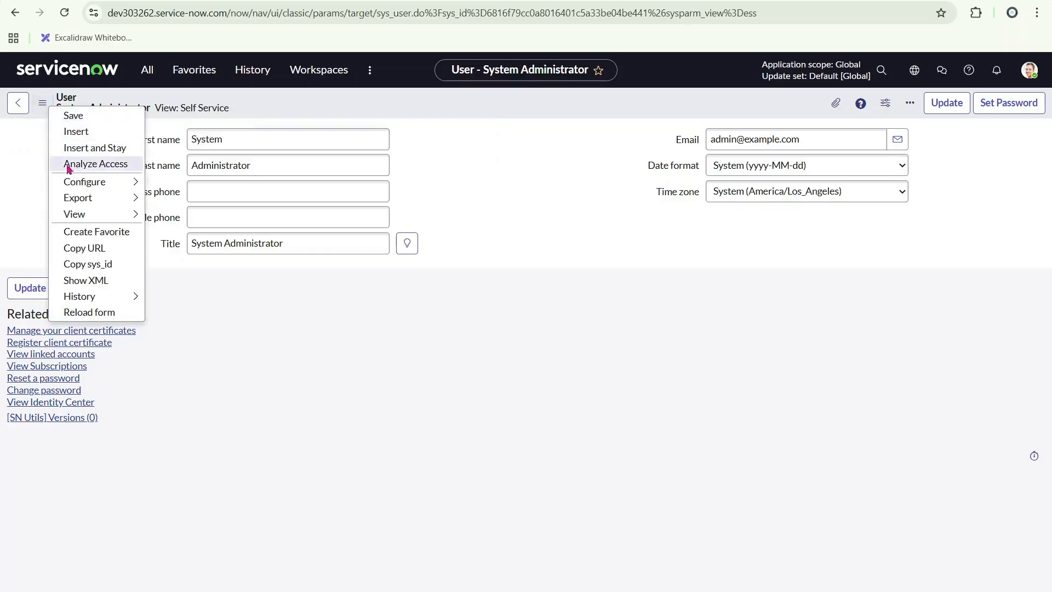
left_click(42, 103)
left_click(42, 103)
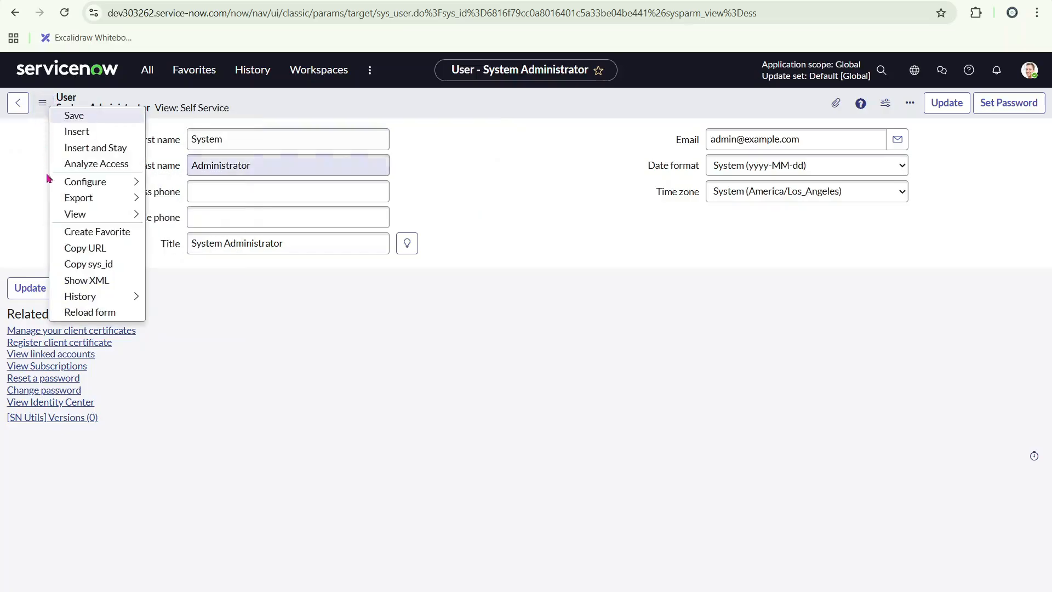
mouse_move(110, 214)
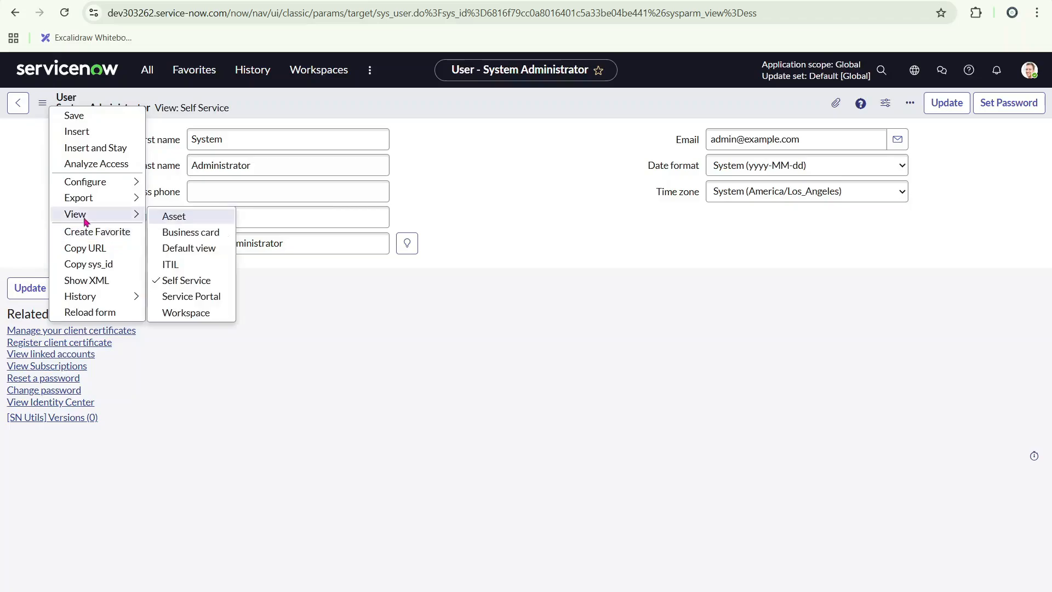
left_click(187, 249)
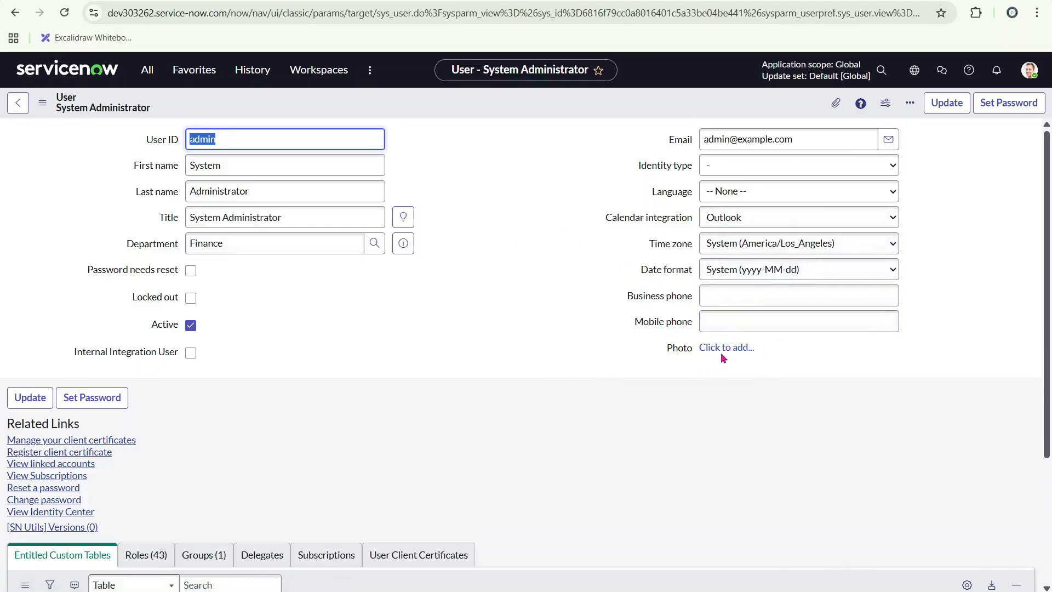
Examine the language choices, time zone field and department lookup list on the user record without changing them.
left_click(732, 193)
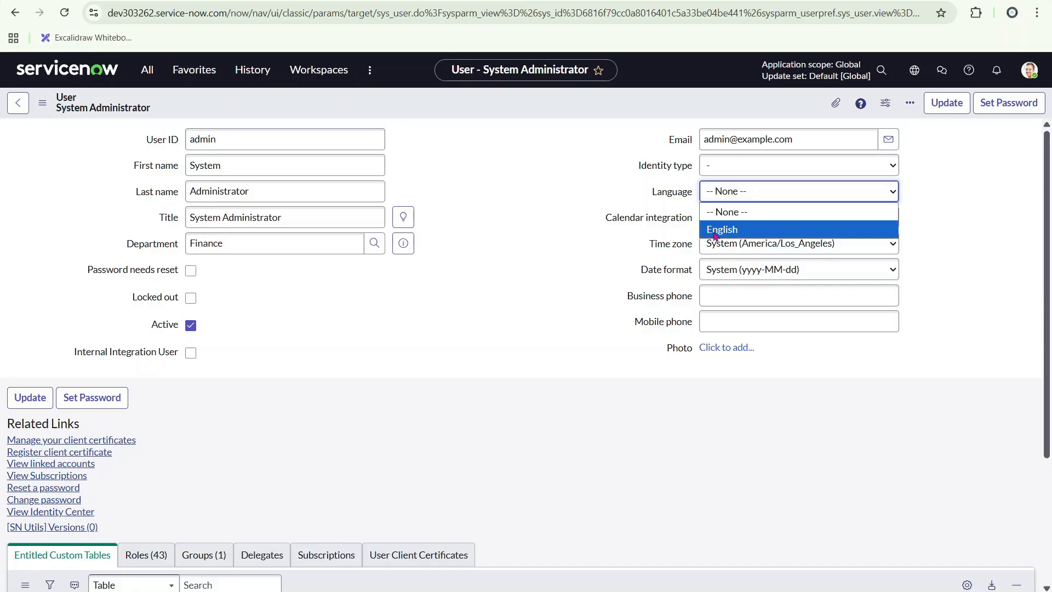
left_click(635, 249)
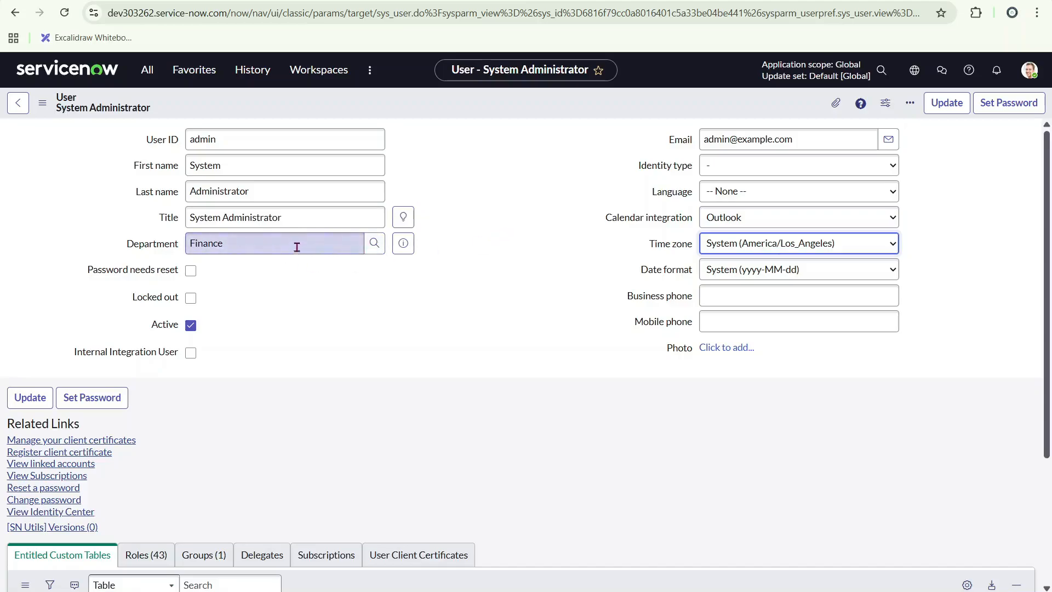
left_click(374, 243)
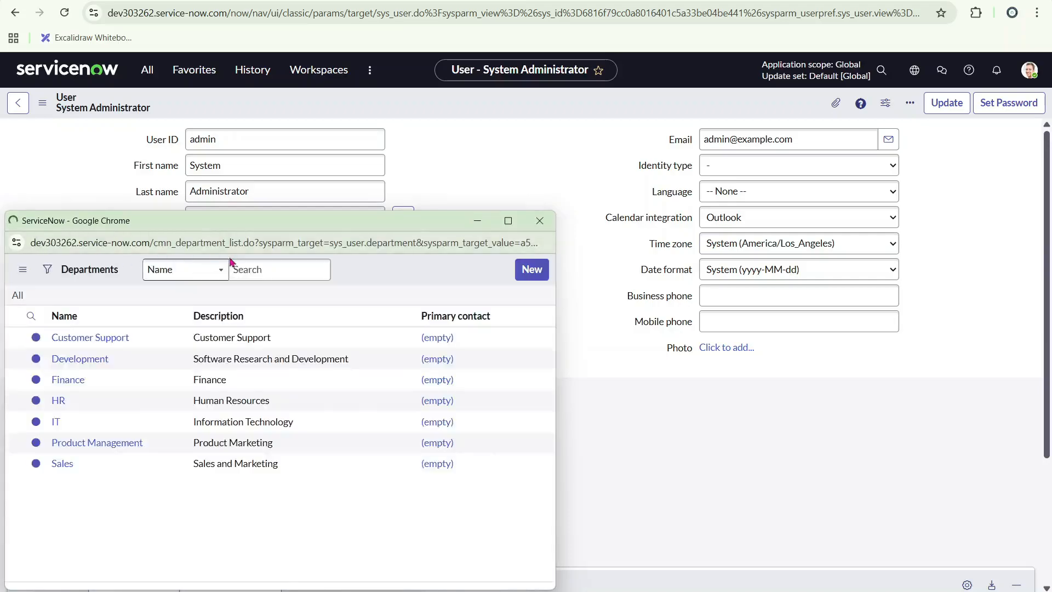
left_click_drag(263, 227, 280, 228)
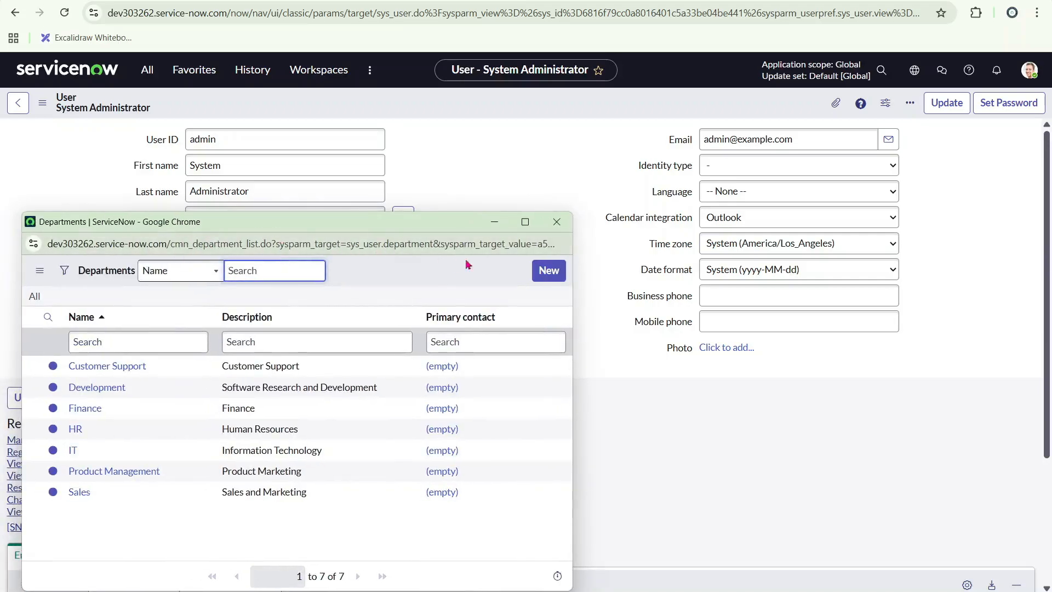
left_click(557, 222)
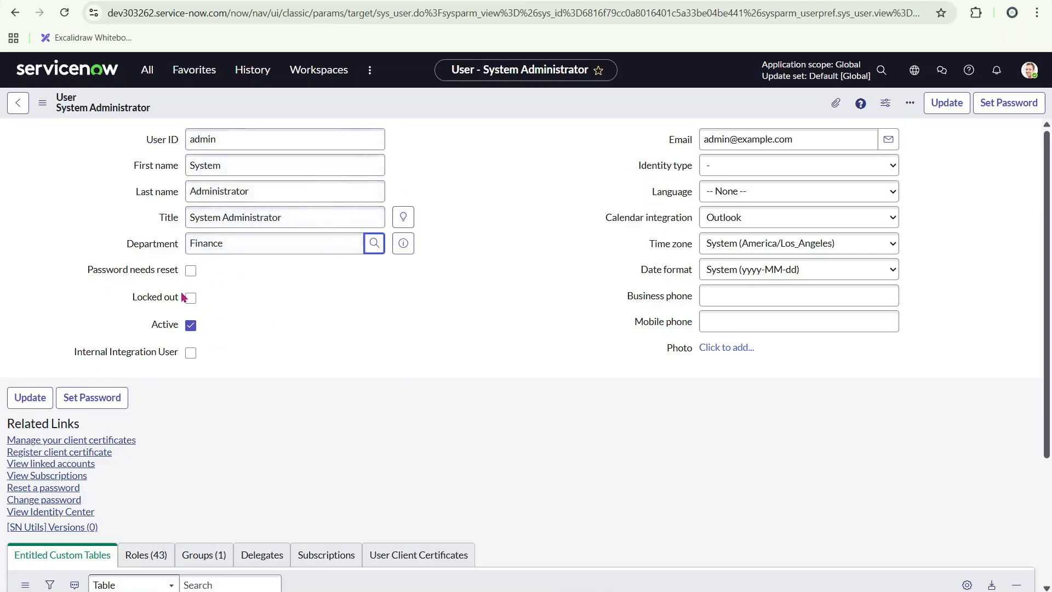
Open the Users list found under System Security, Users and Groups.
left_click(1029, 70)
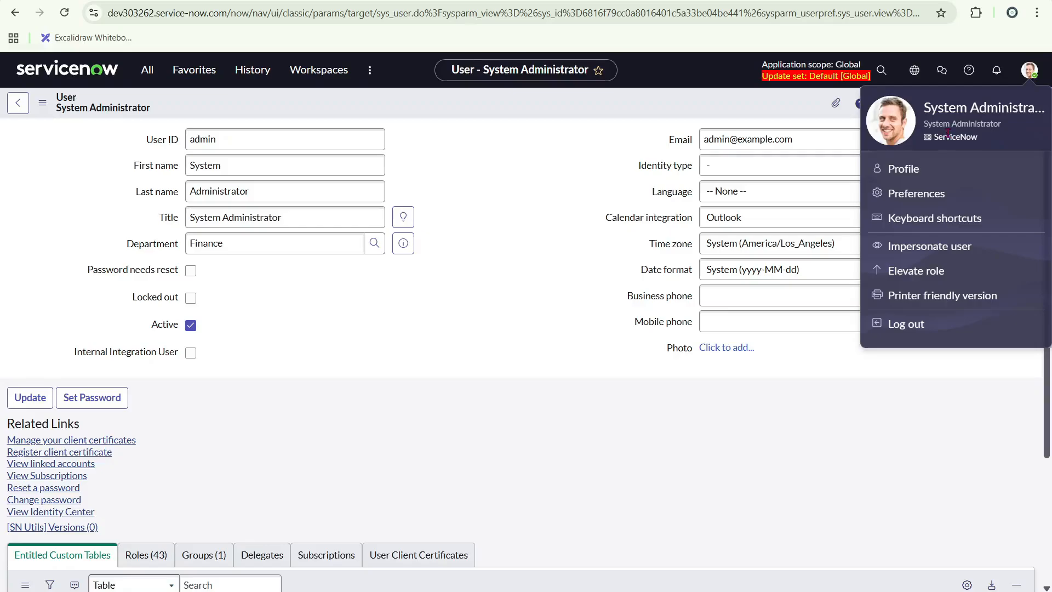
left_click(147, 70)
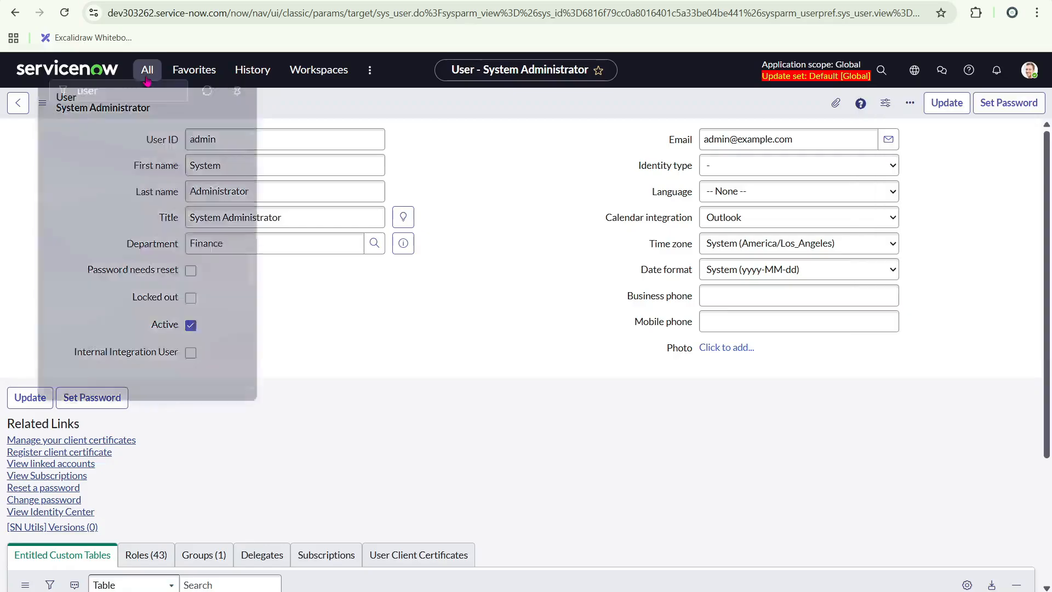
left_click(101, 269)
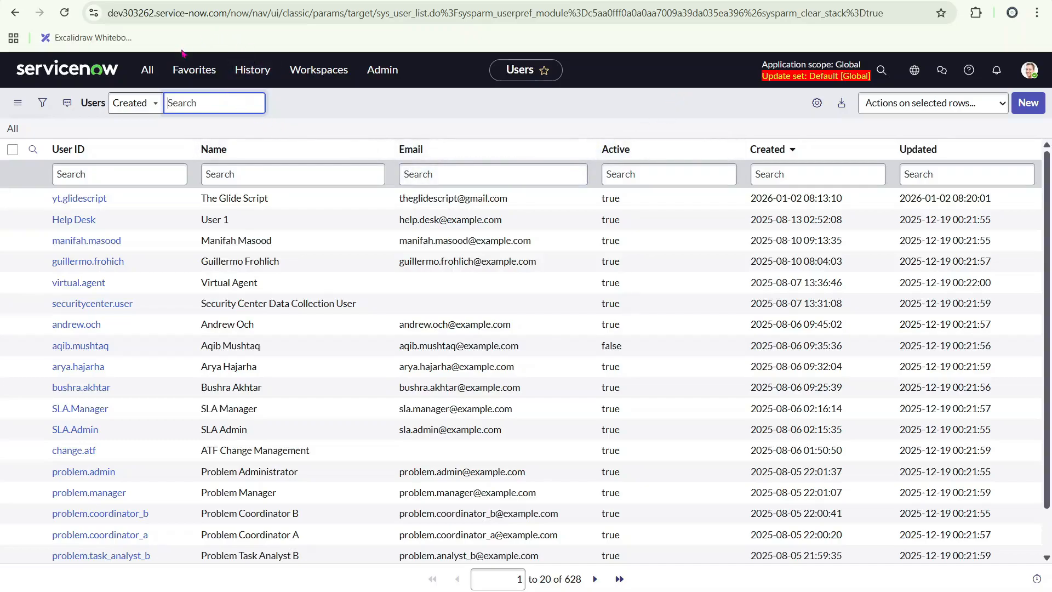
left_click(155, 79)
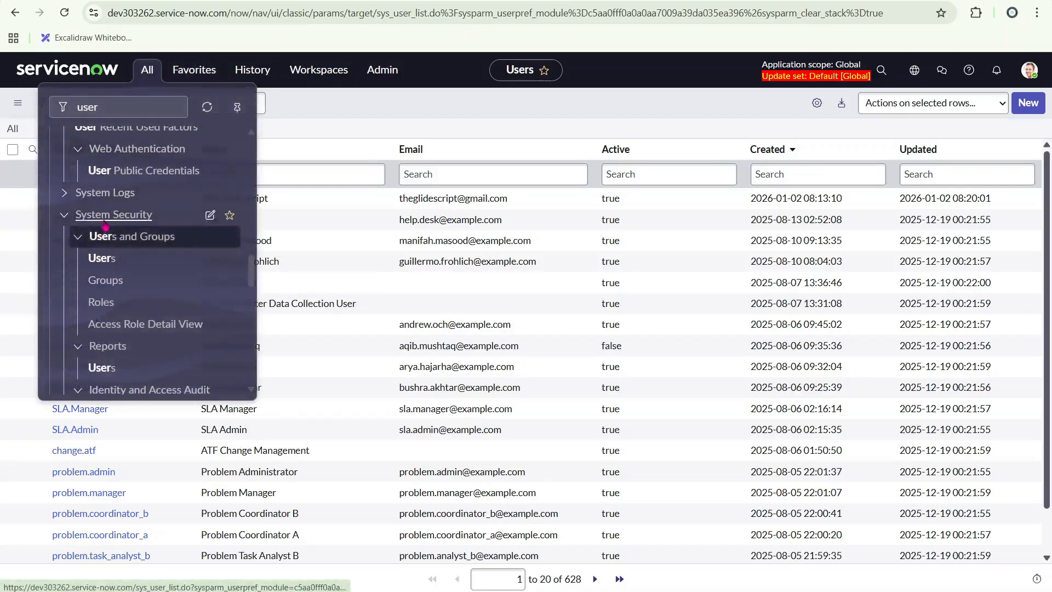
left_click(107, 267)
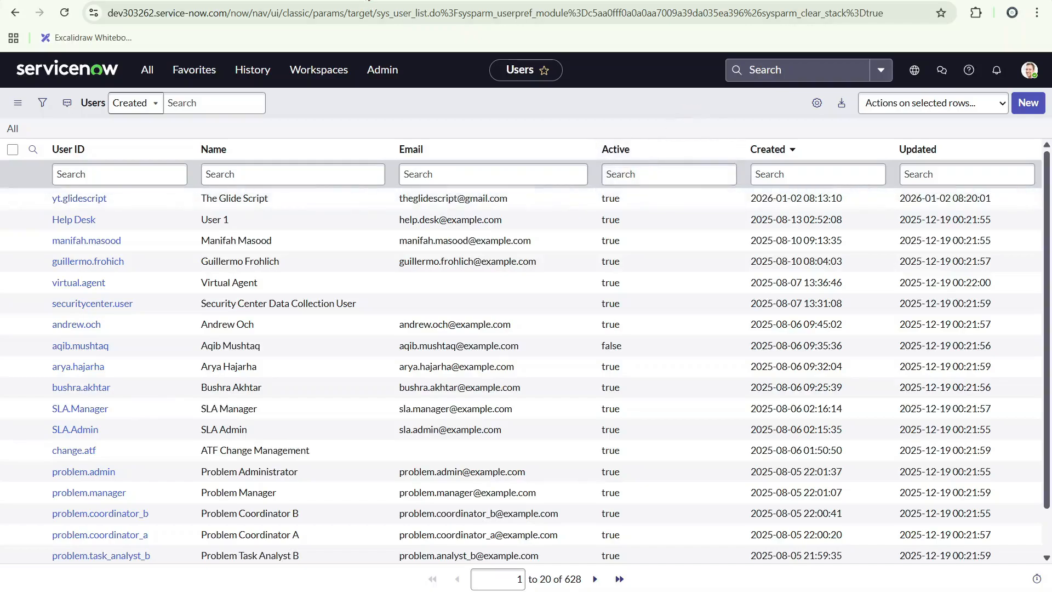
Examine the Dev, Test/UAT and Production instance diagram on the Excalidraw whiteboard, and return to the ServiceNow Users list.
key("ctrl+t")
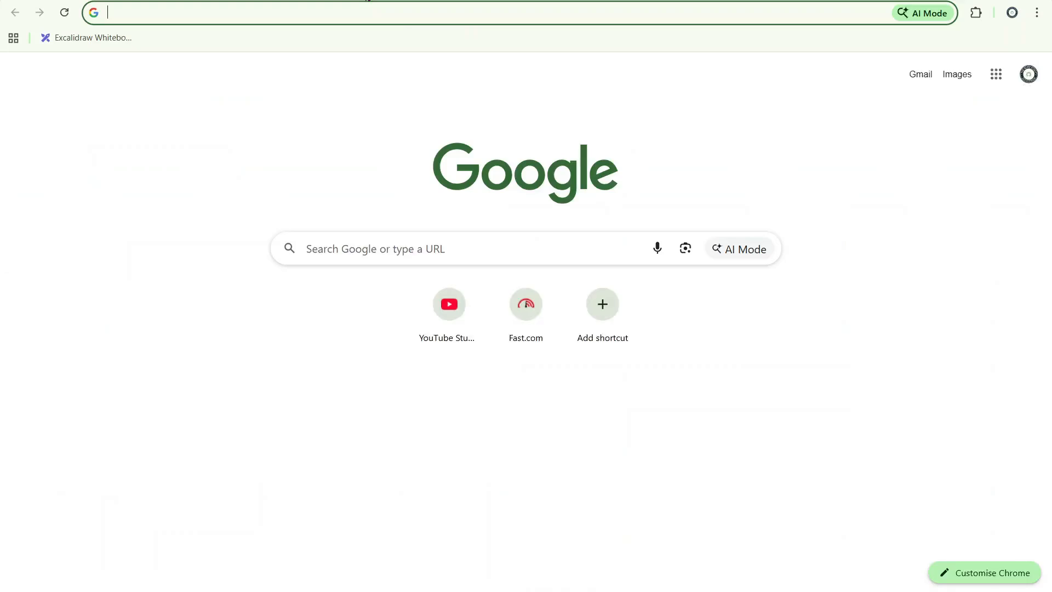
left_click(93, 42)
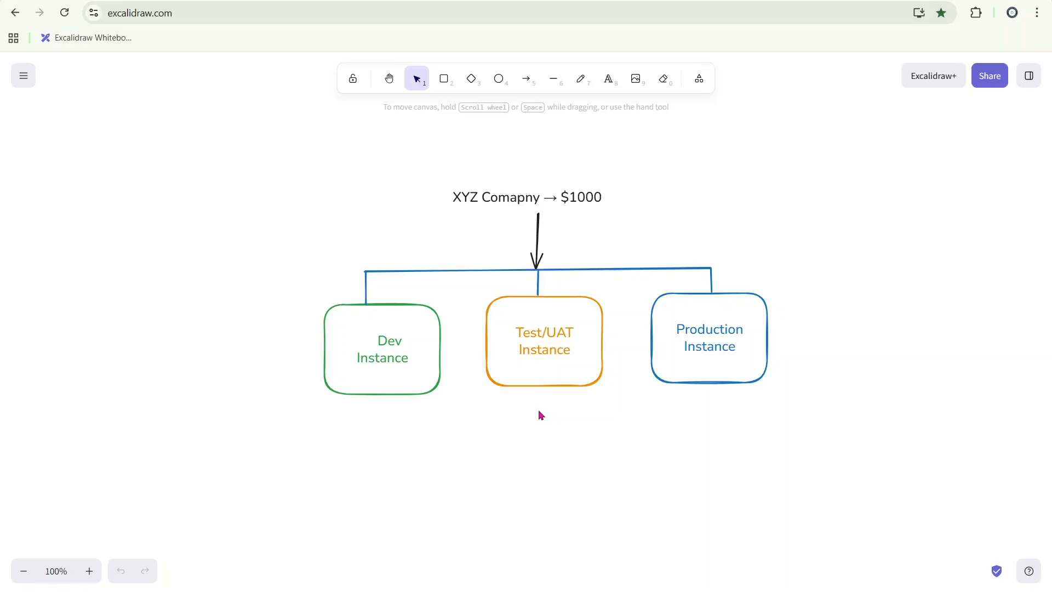
left_click(683, 356)
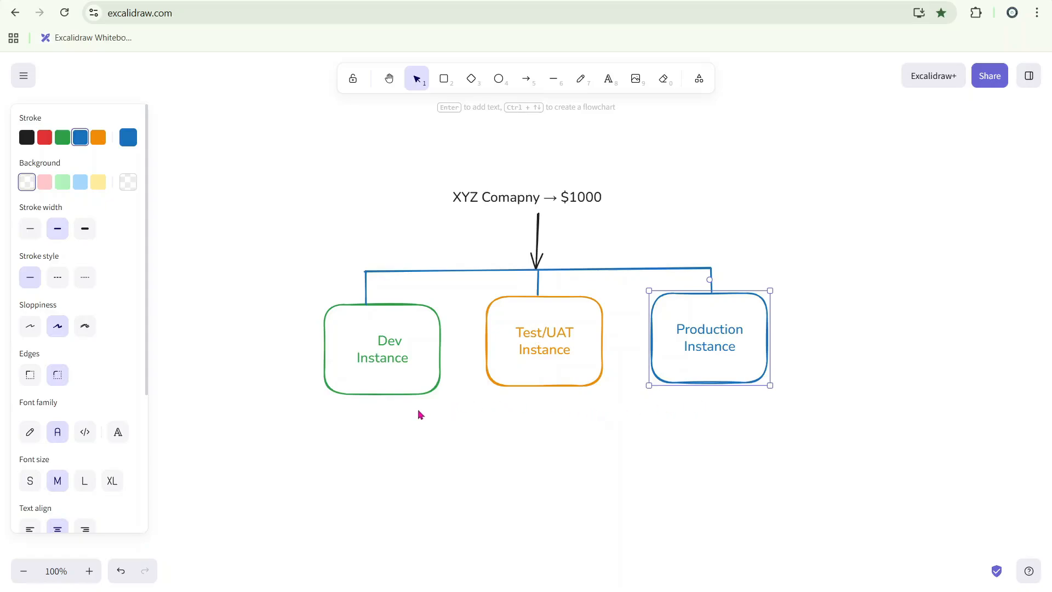
left_click(450, 419)
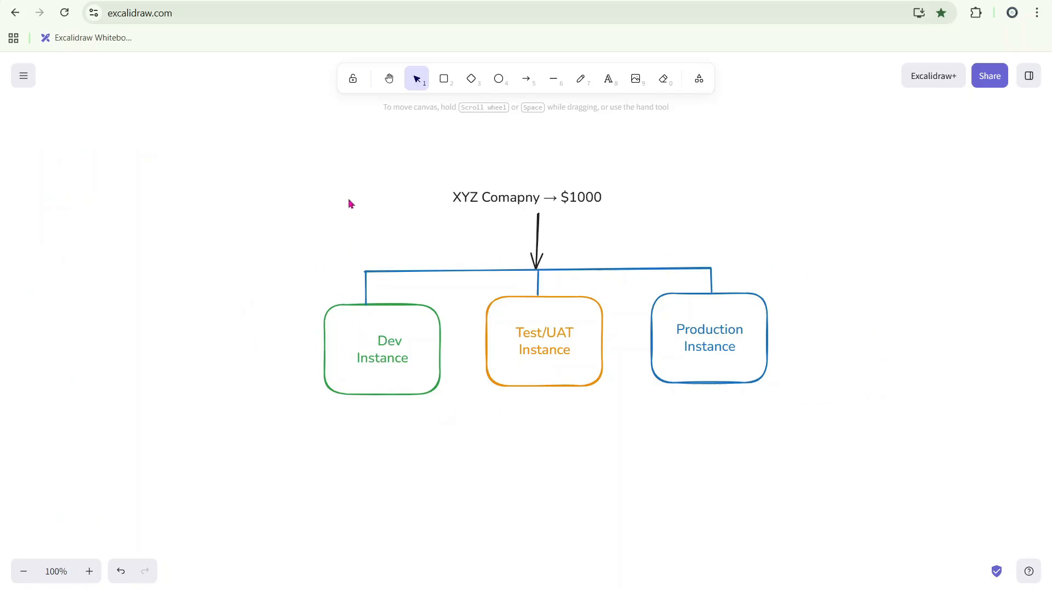
left_click(518, 1)
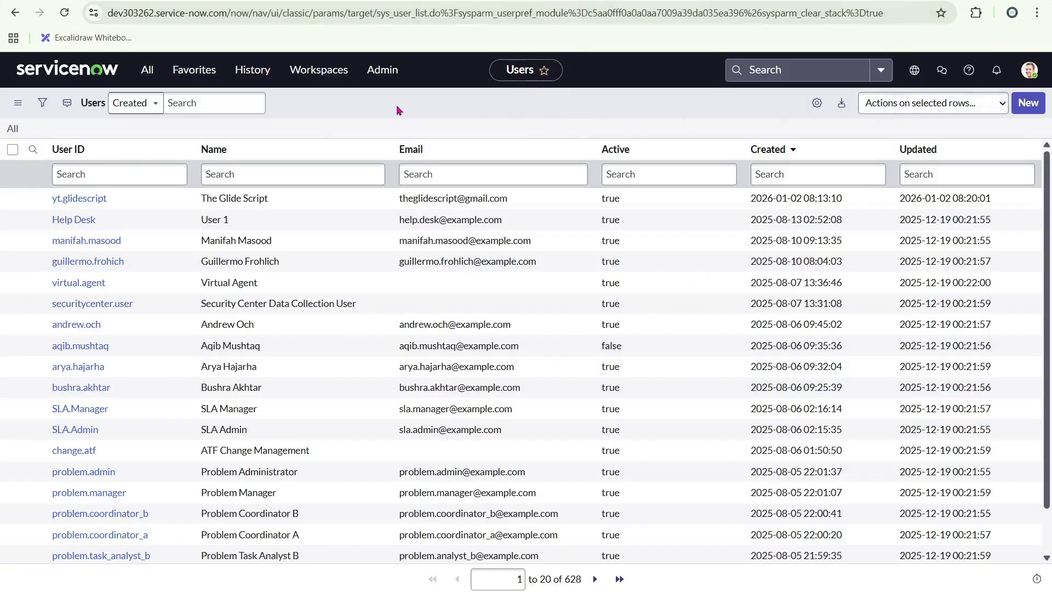
Start a new user record with user ID demo.user and fill in the user's first and last name.
left_click(1030, 108)
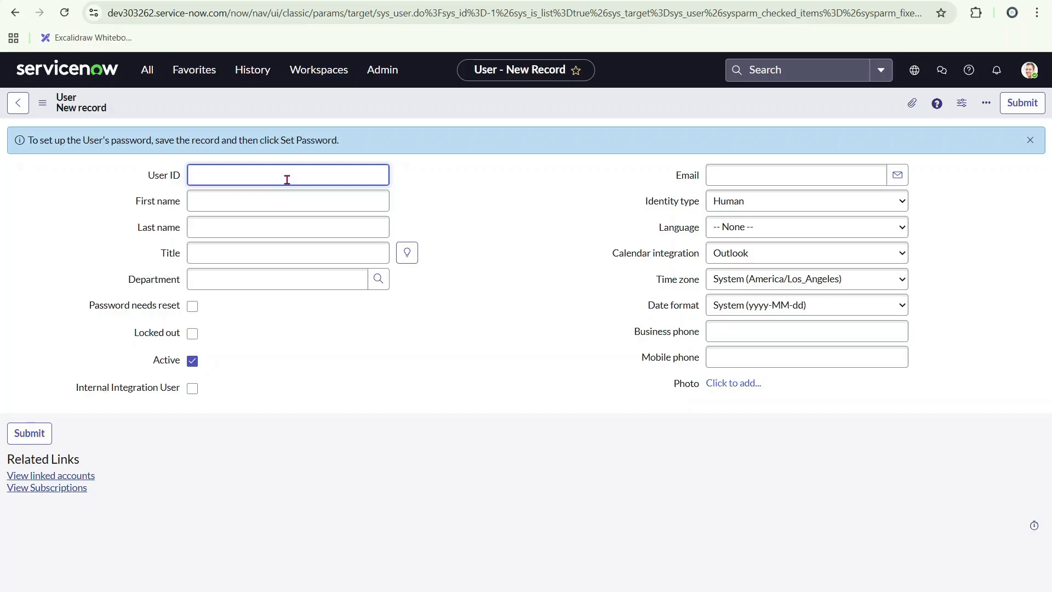
type("demo.user")
key("Tab")
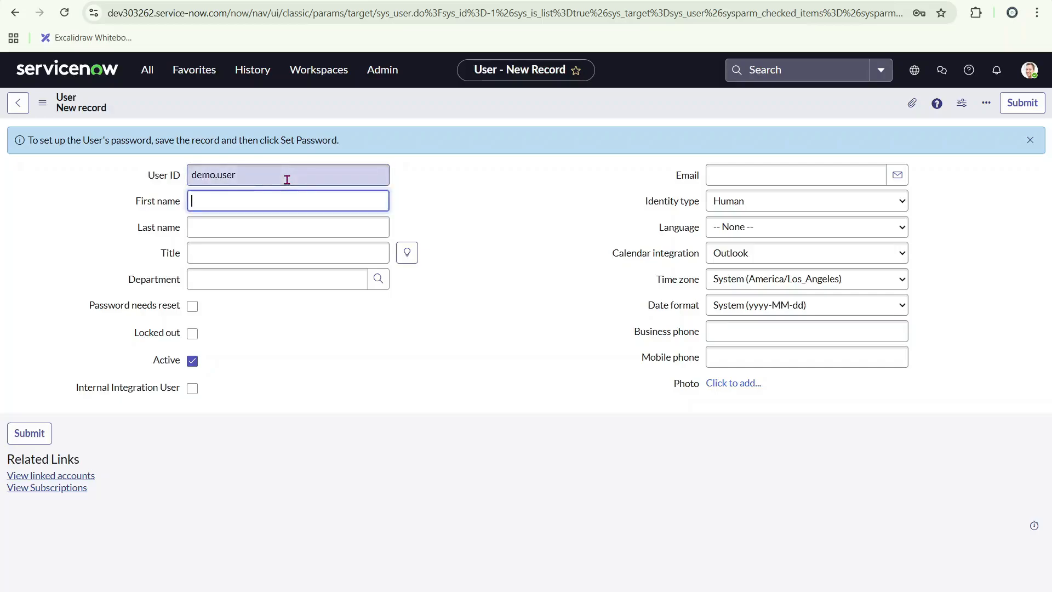
type("Demo")
key("Tab")
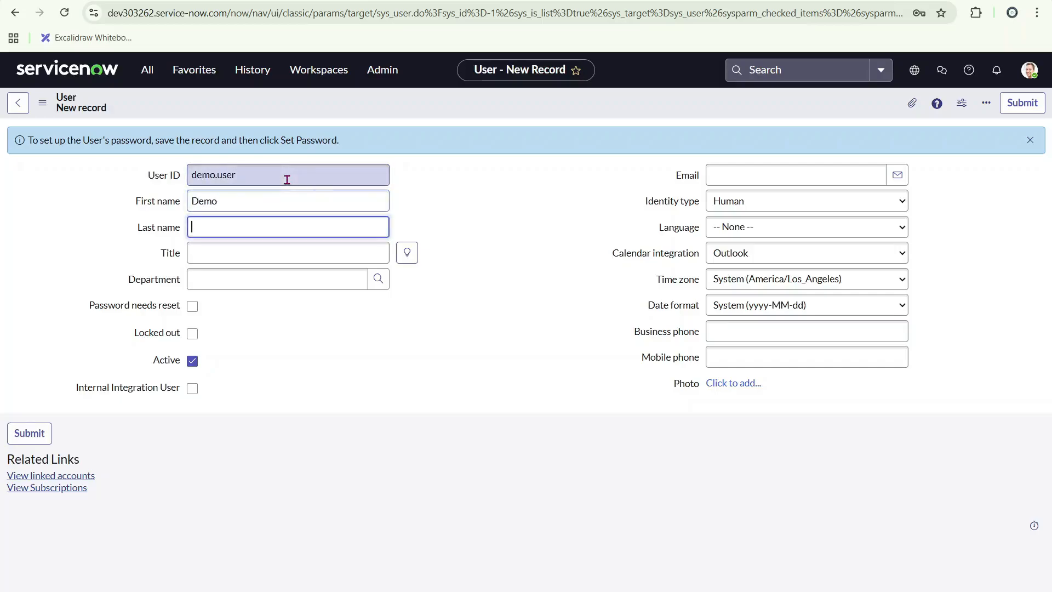
type("User")
key("Tab")
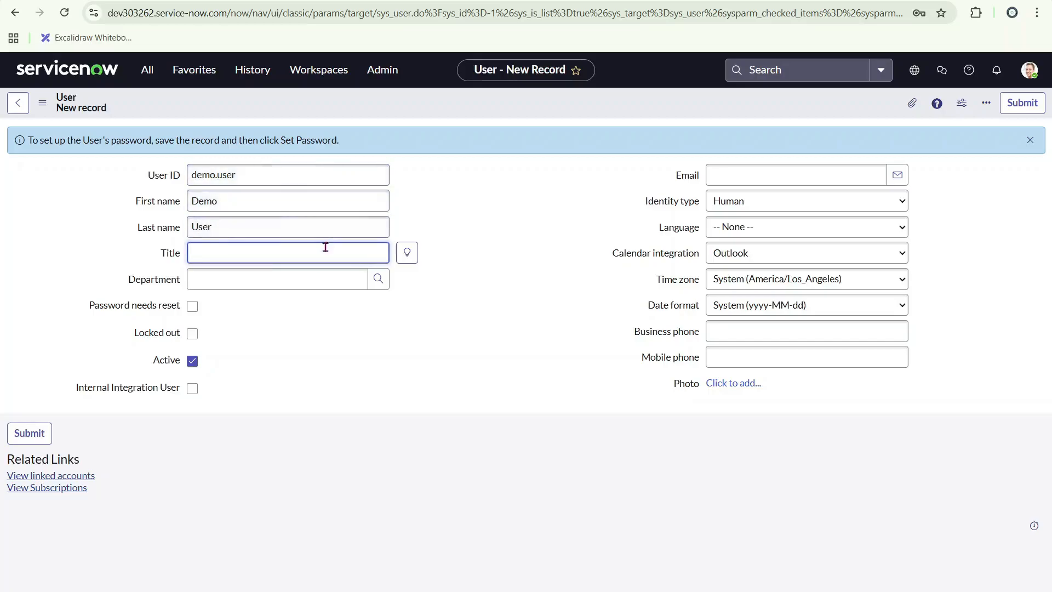
Choose IT as the new user's department from the department lookup list.
left_click(378, 279)
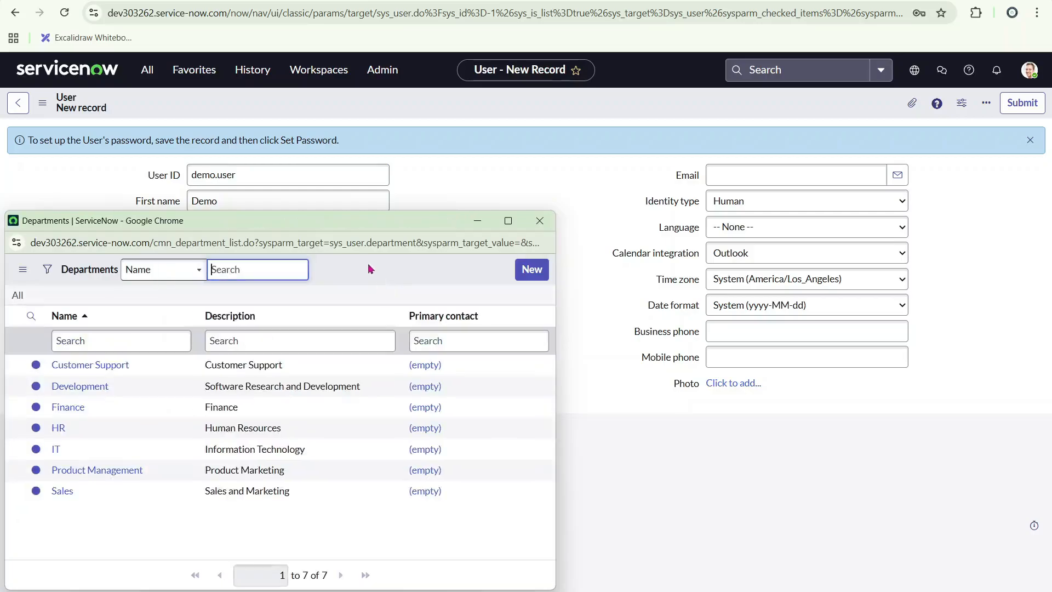
left_click_drag(328, 227, 433, 198)
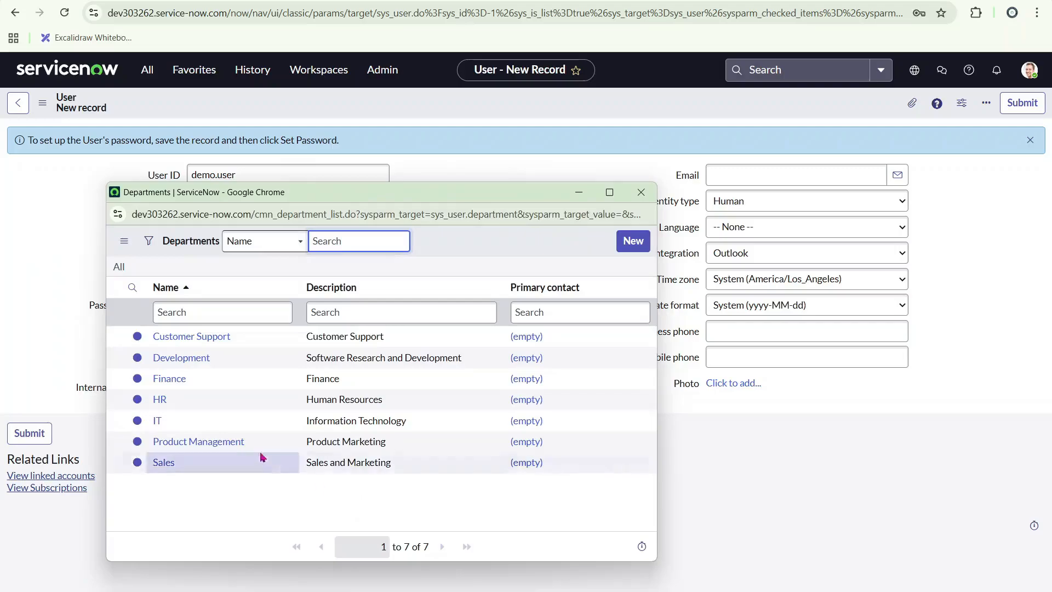
left_click(158, 422)
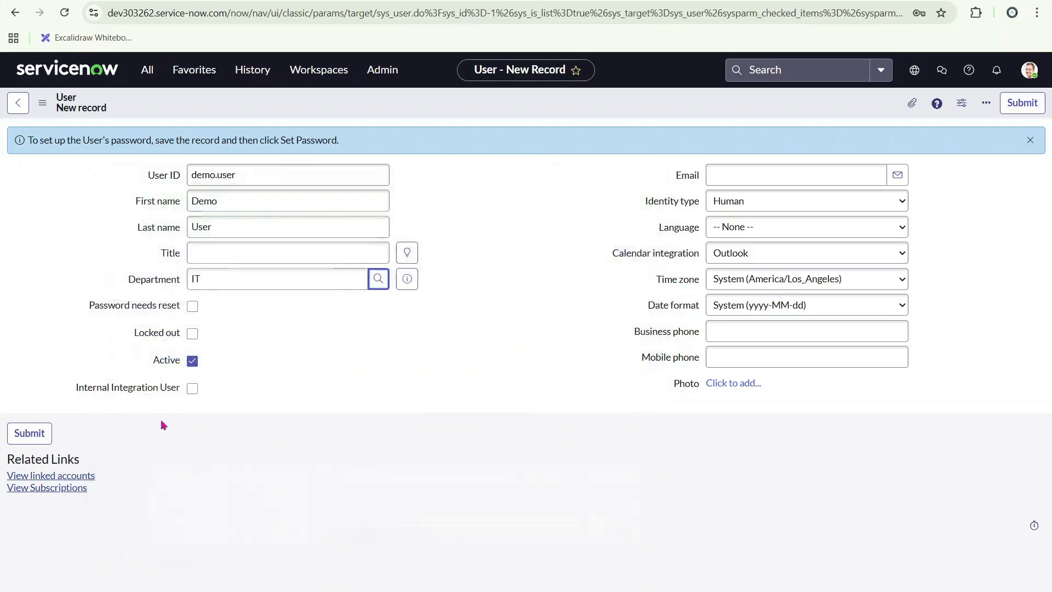
Fill in the new user's email address and choose Human as the identity type.
left_click(759, 176)
type("demo.user@example.com")
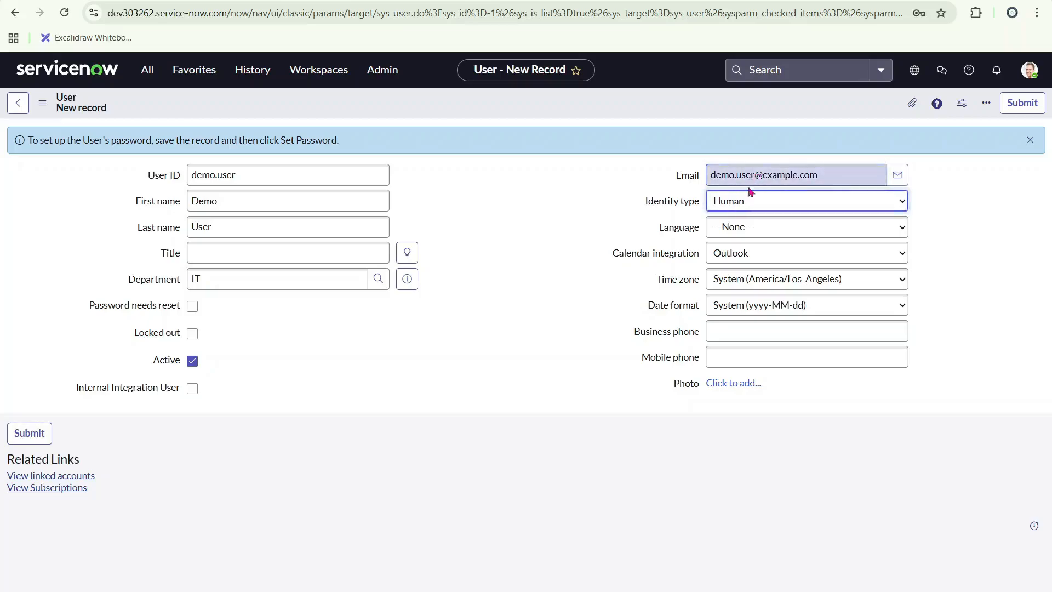
left_click(750, 199)
left_click(750, 211)
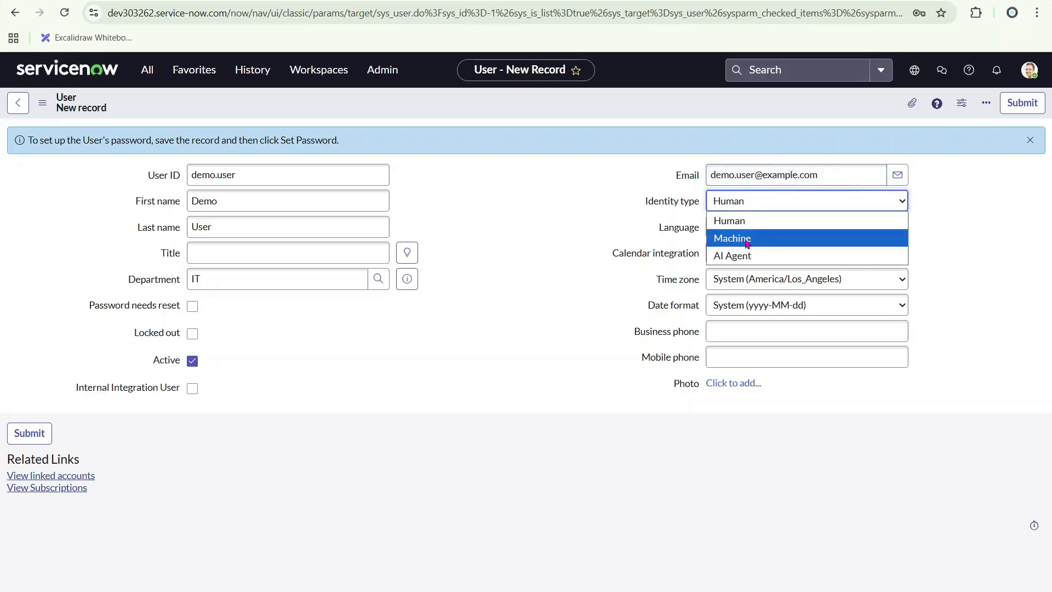
left_click(735, 222)
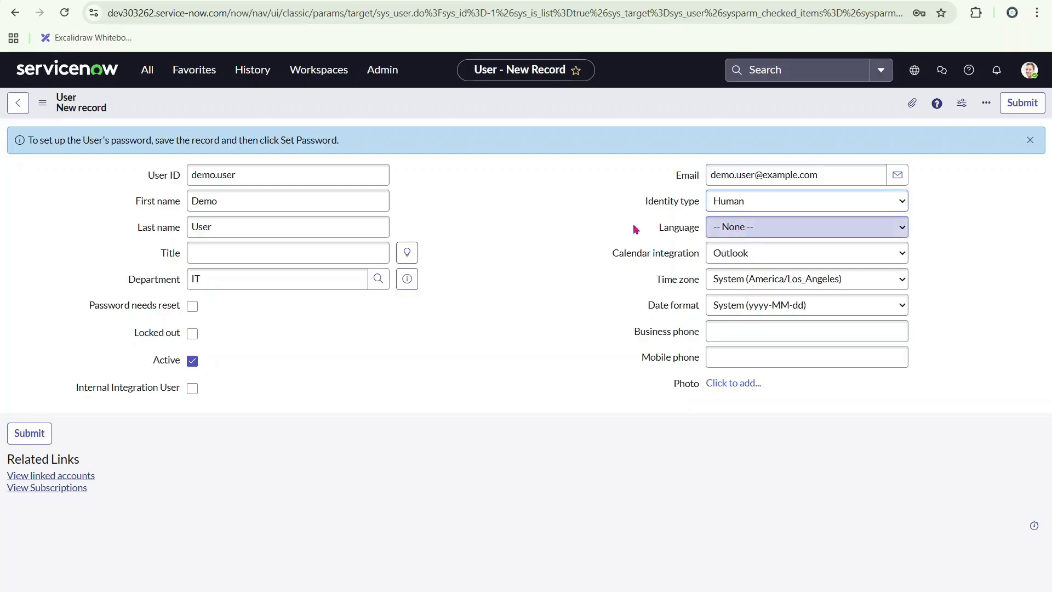
Set the new user's language to English.
left_click(756, 227)
left_click(723, 267)
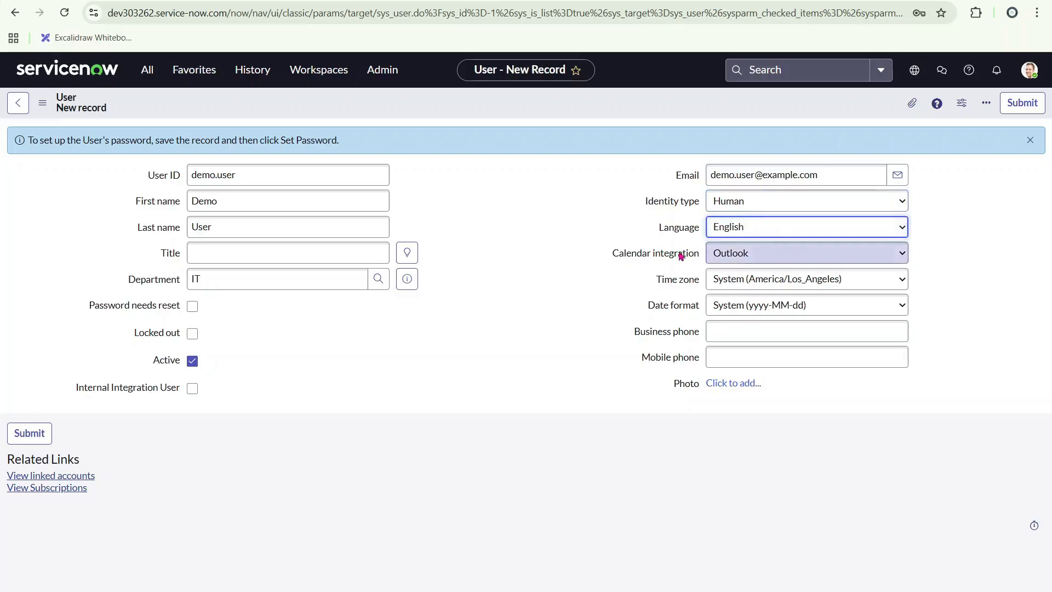
left_click(773, 230)
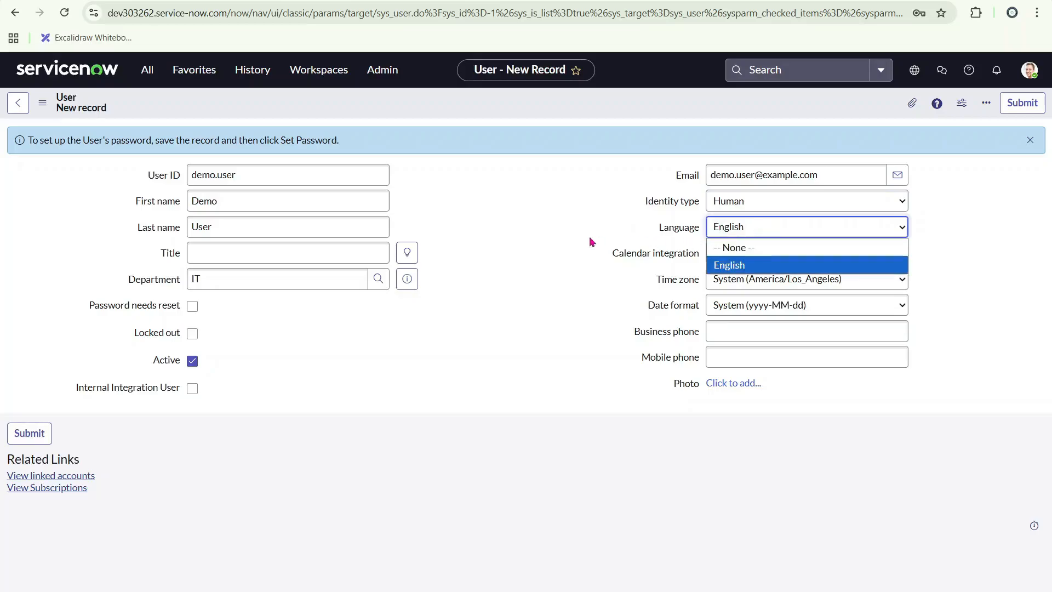
left_click(631, 237)
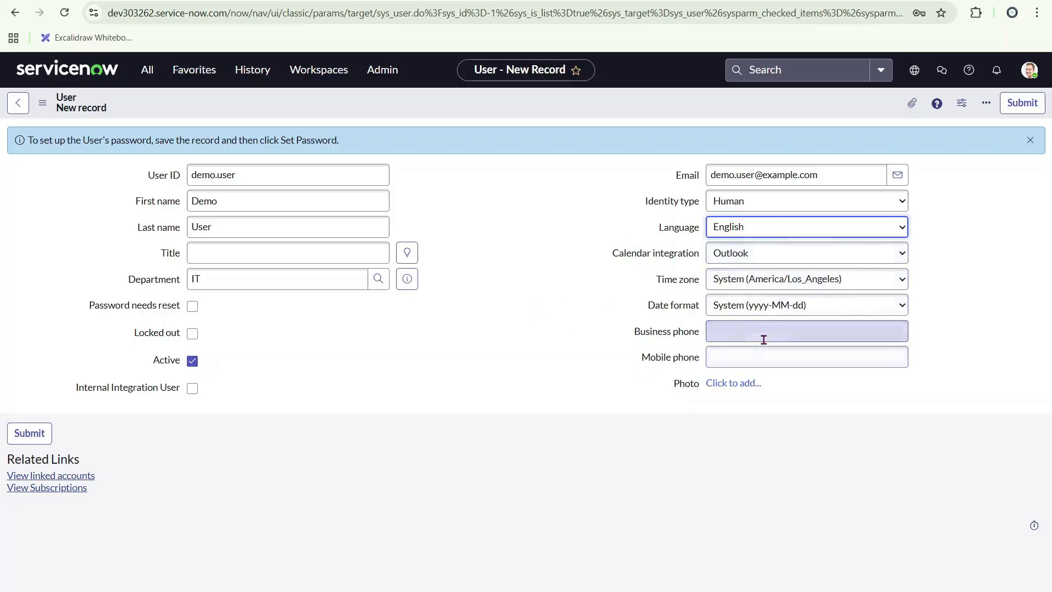
Fill in the new user's mobile phone number and enable Password needs reset.
left_click(762, 361)
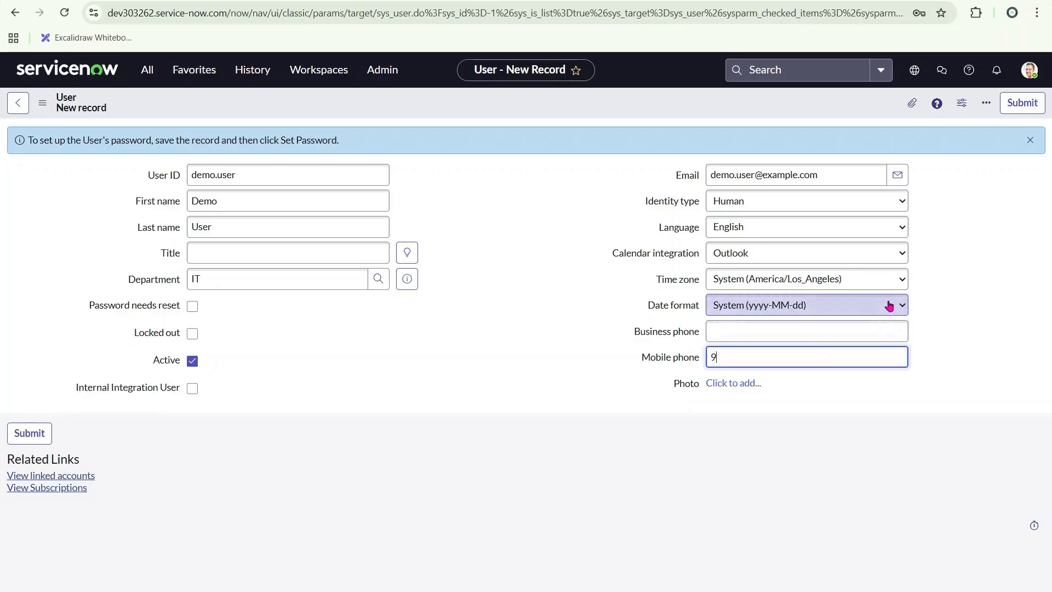
type("900000000000000")
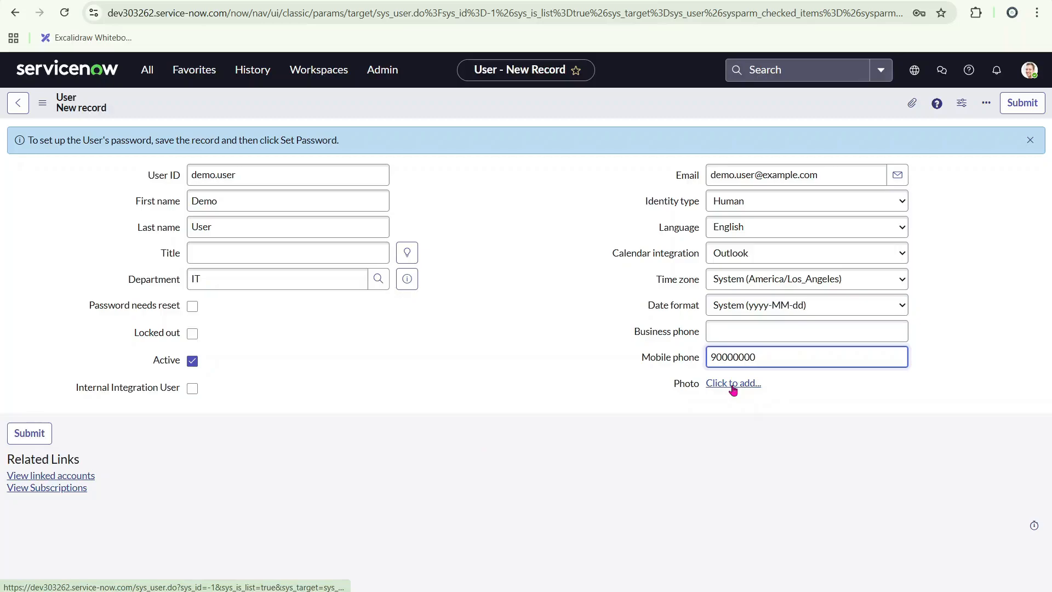
left_click(192, 307)
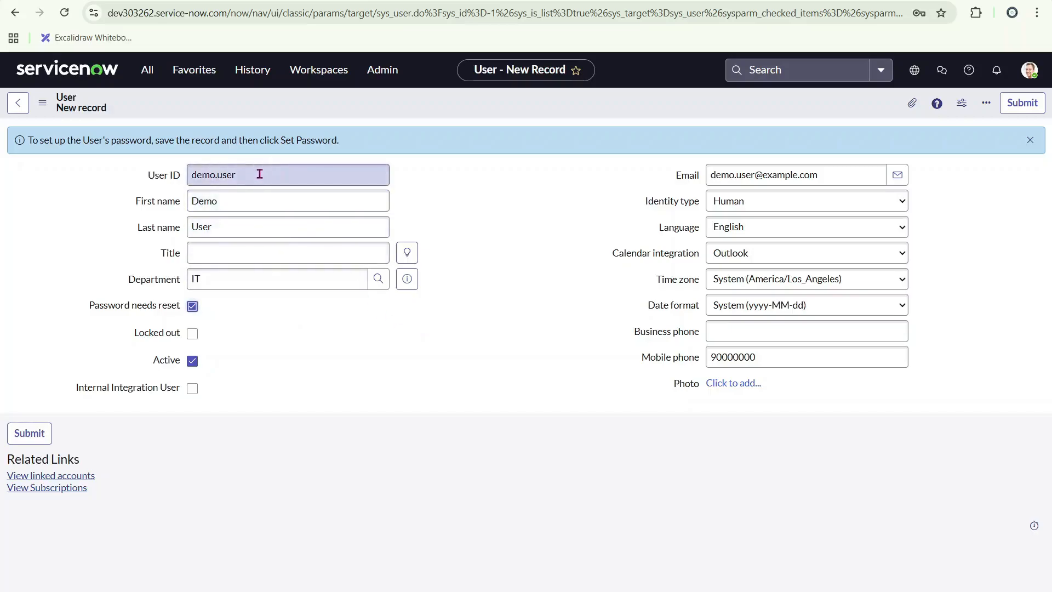
Save the new user record while keeping it open, and look over its related links and lists.
right_click(489, 99)
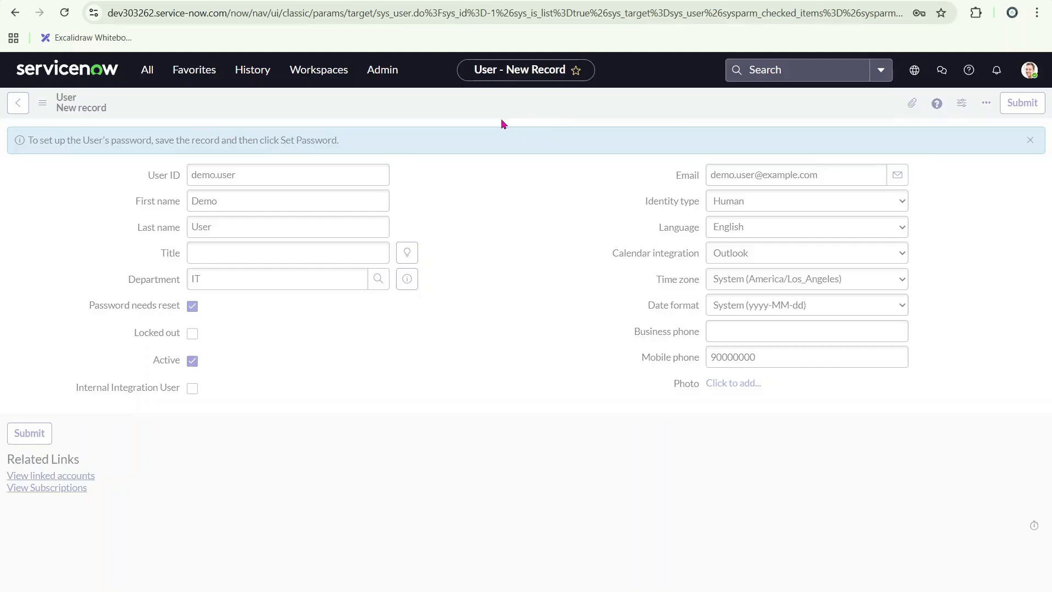
scroll(483, 322, "down", 3)
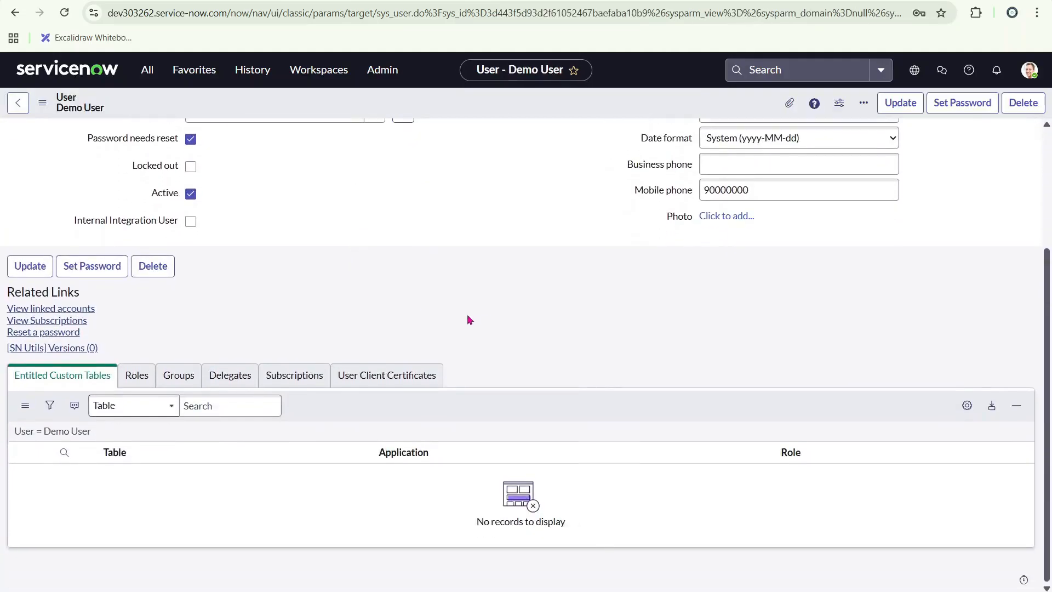
scroll(467, 319, "up", 1)
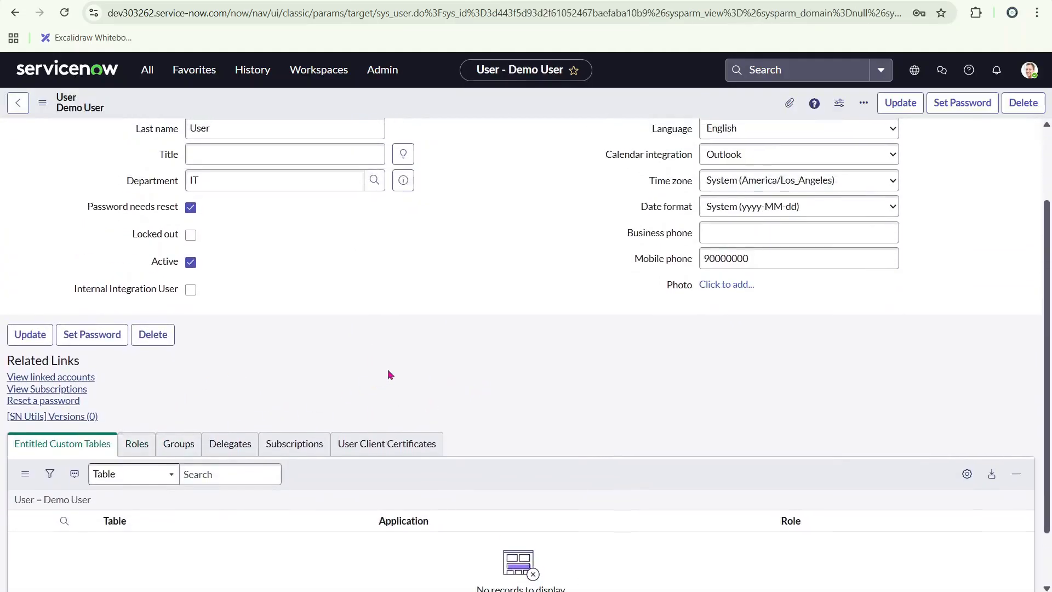
scroll(387, 370, "up", 2)
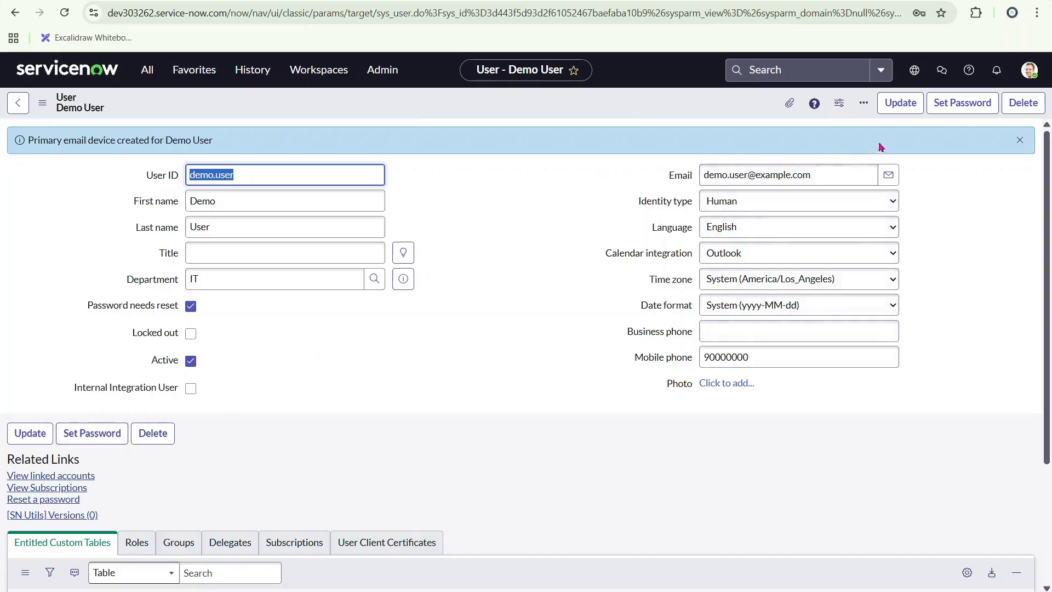
Generate a password for the demo user, reveal it, and generate a replacement password.
left_click(969, 107)
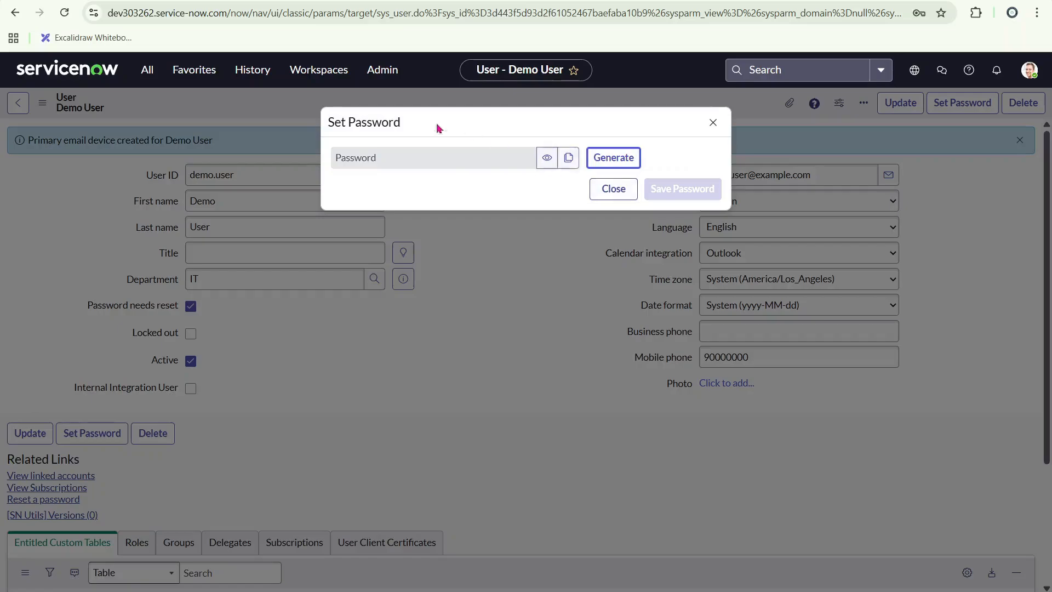
left_click(621, 164)
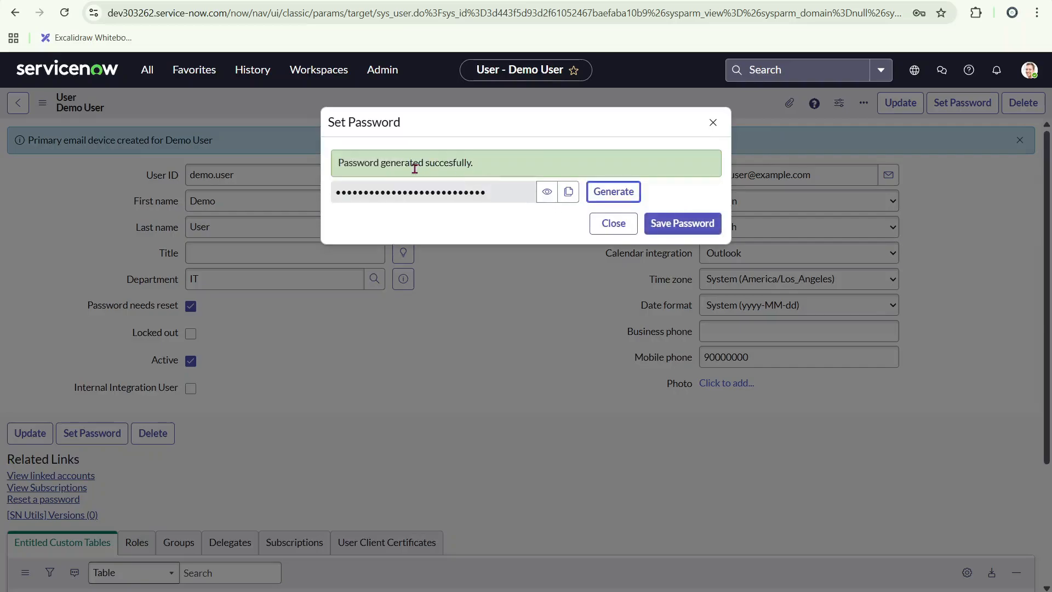
left_click(547, 198)
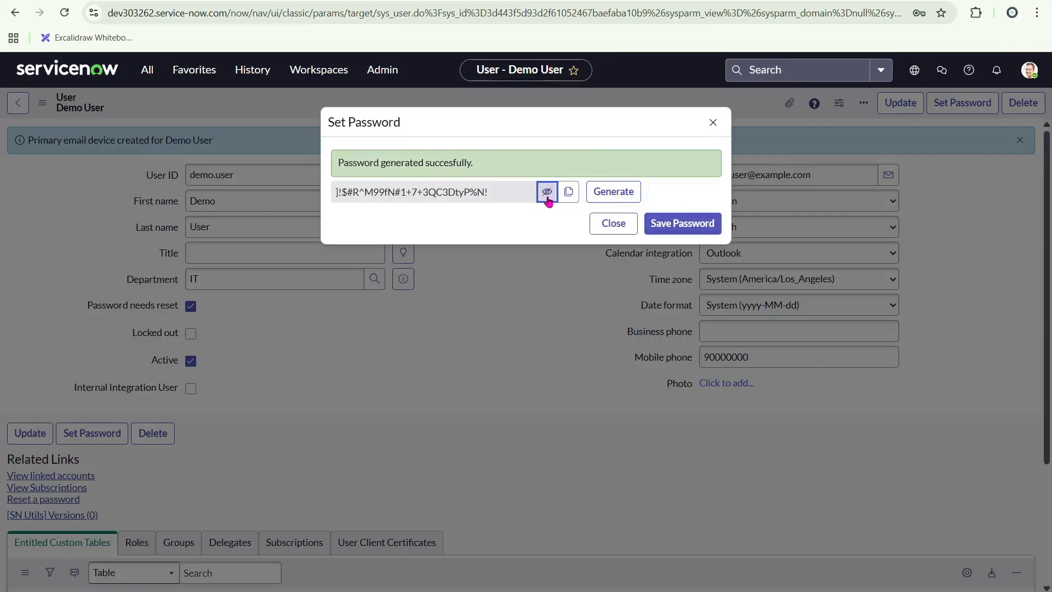
left_click(622, 201)
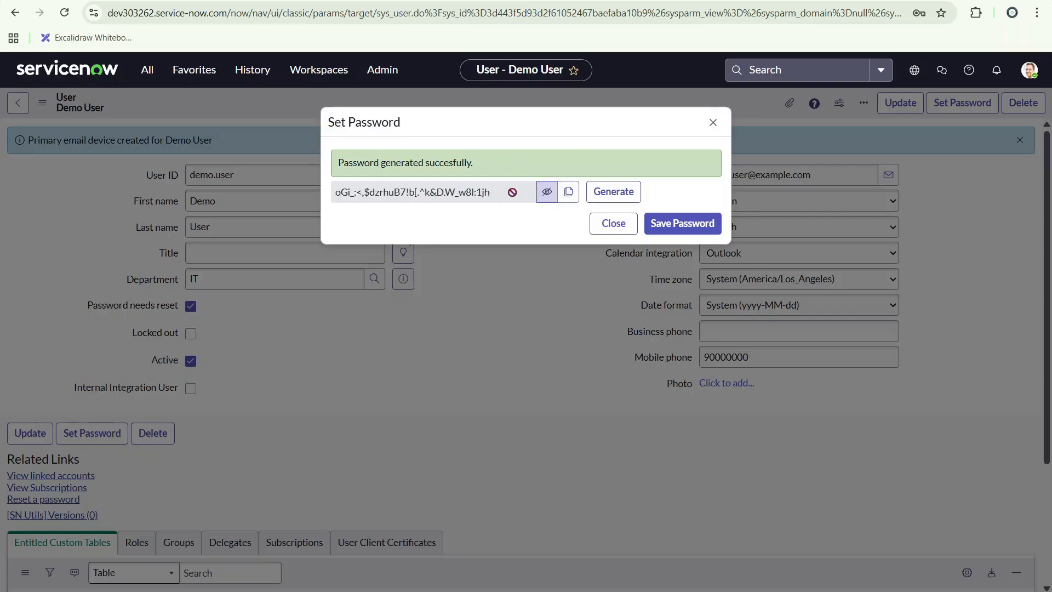
Copy the generated password, save it to the demo user's account and close the Set Password dialog.
left_click_drag(511, 193, 465, 193)
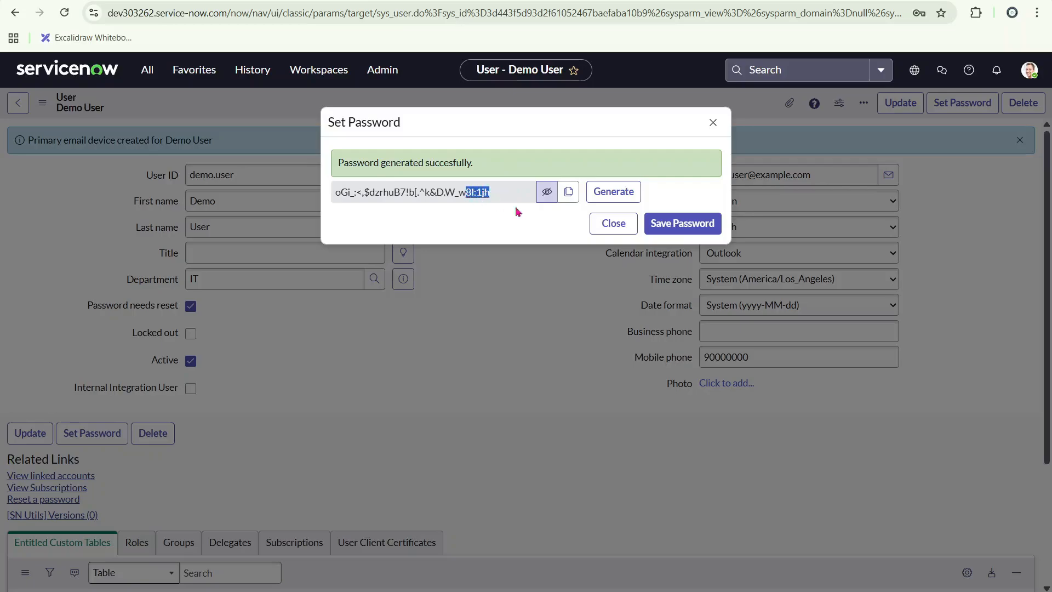
left_click(569, 196)
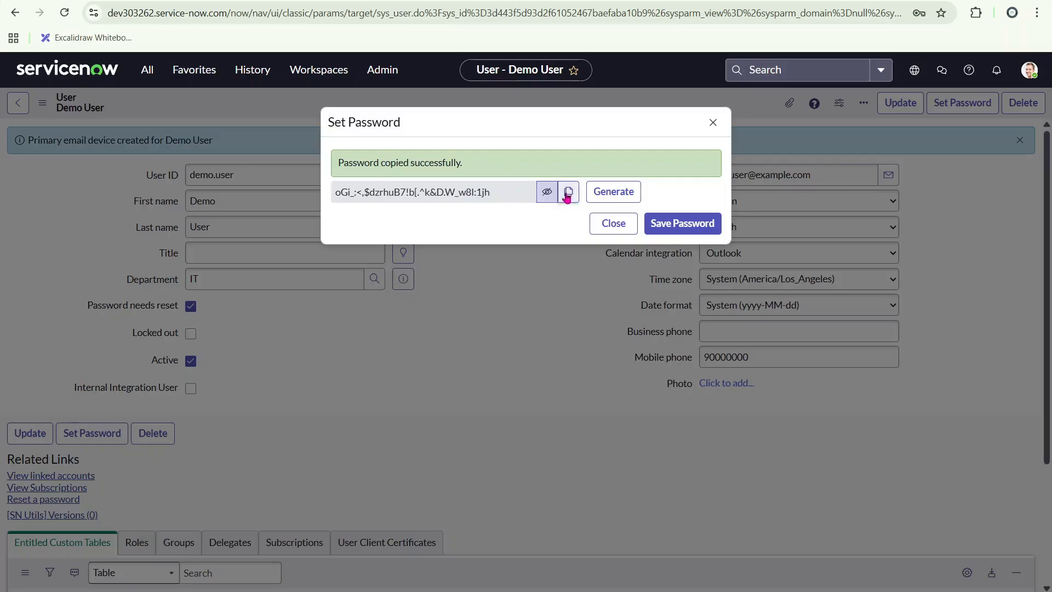
left_click(665, 224)
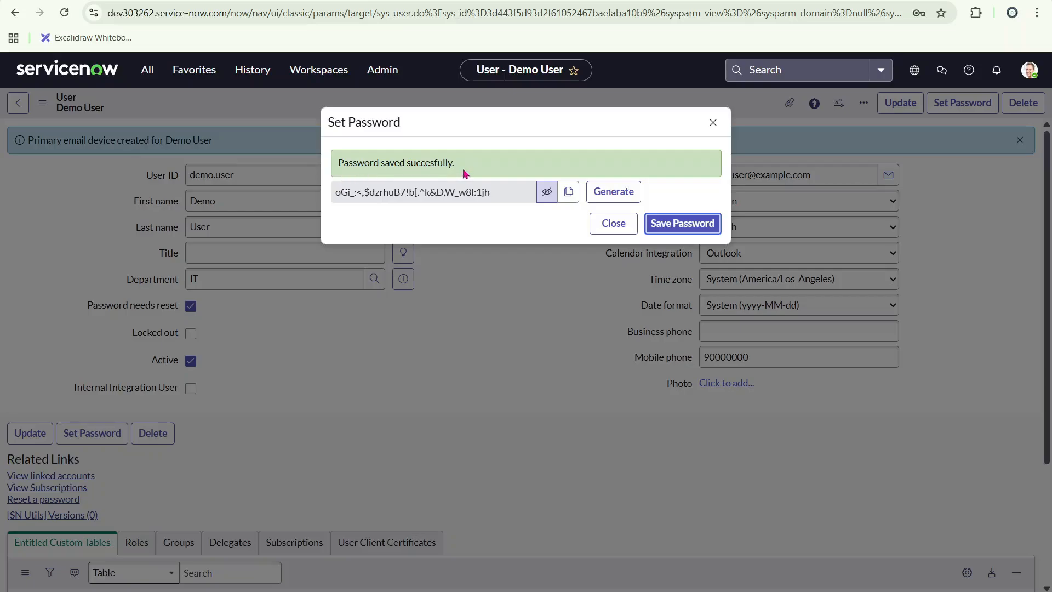
left_click(613, 223)
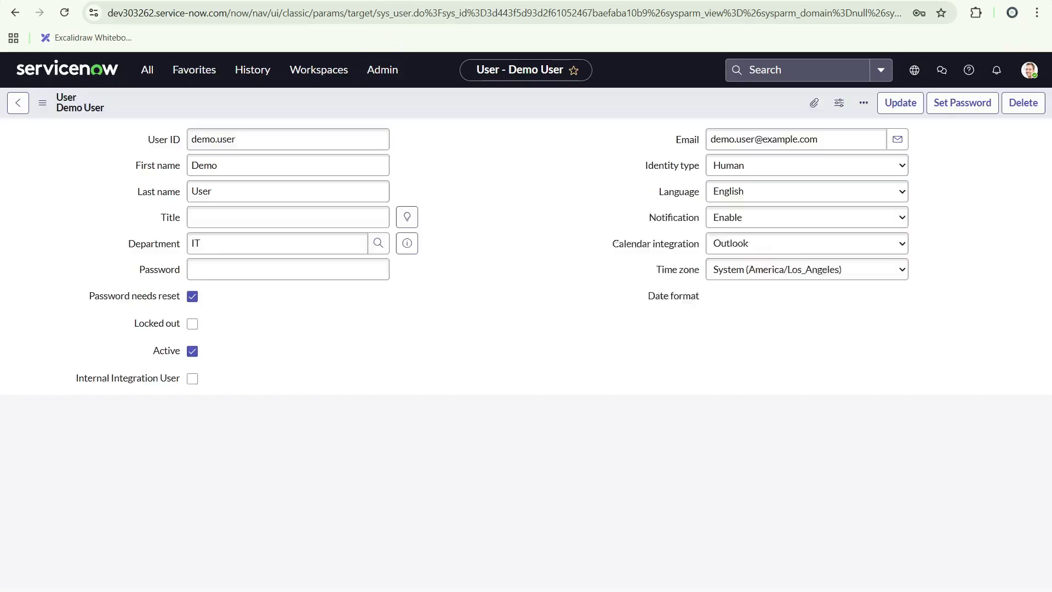
Paste the copied password into the address bar of a new browser tab to keep it at hand.
key("ctrl+t")
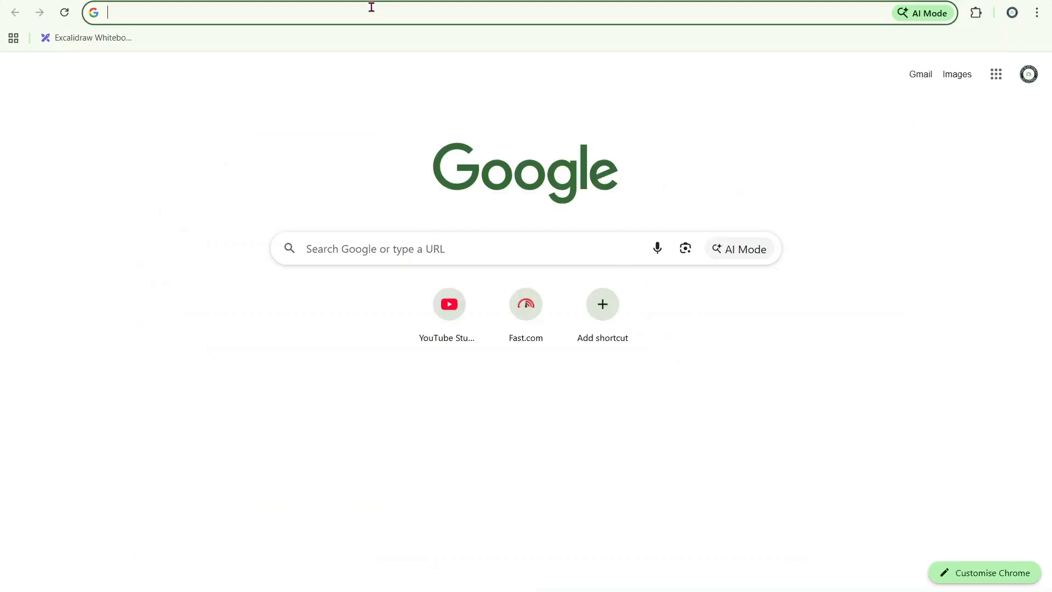
key("ctrl+v")
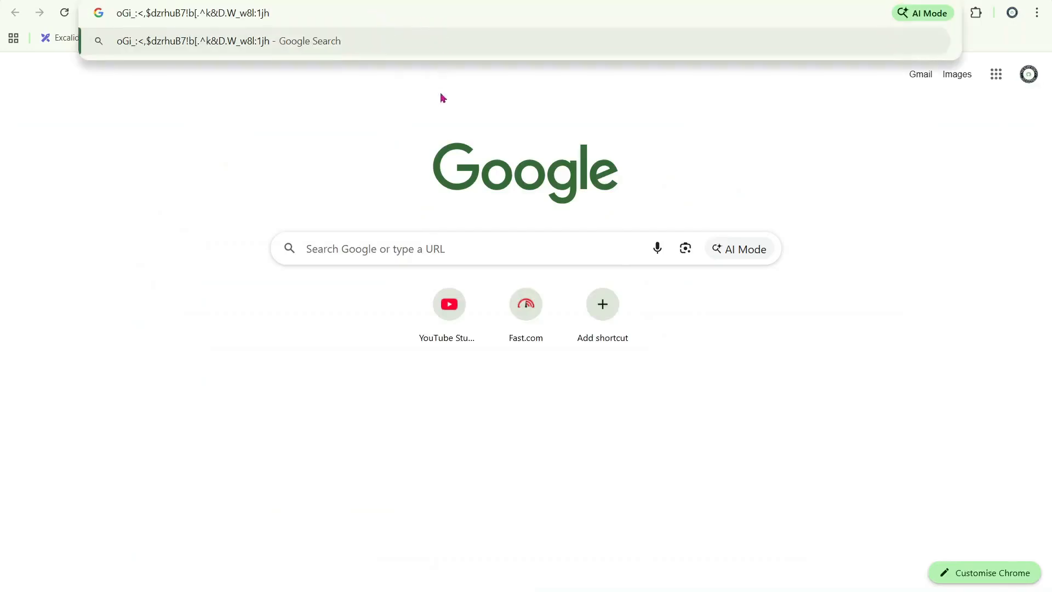
left_click(324, 103)
Copy the instance's base URL from the user record page and load it in a new incognito window.
key("ctrl+shift+Tab")
left_click_drag(272, 12, 101, 14)
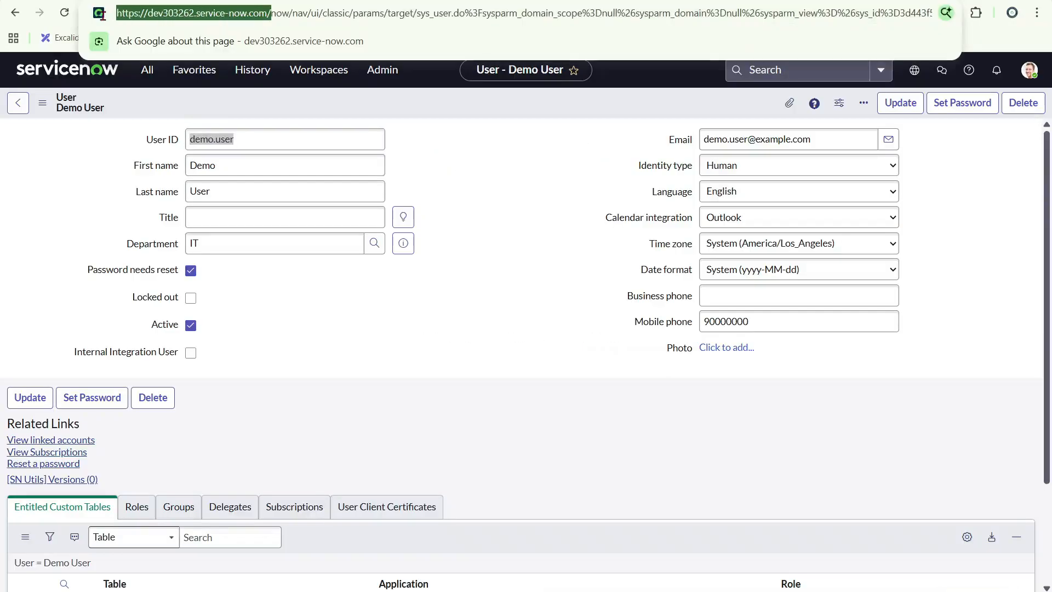
key("ctrl+shift+n")
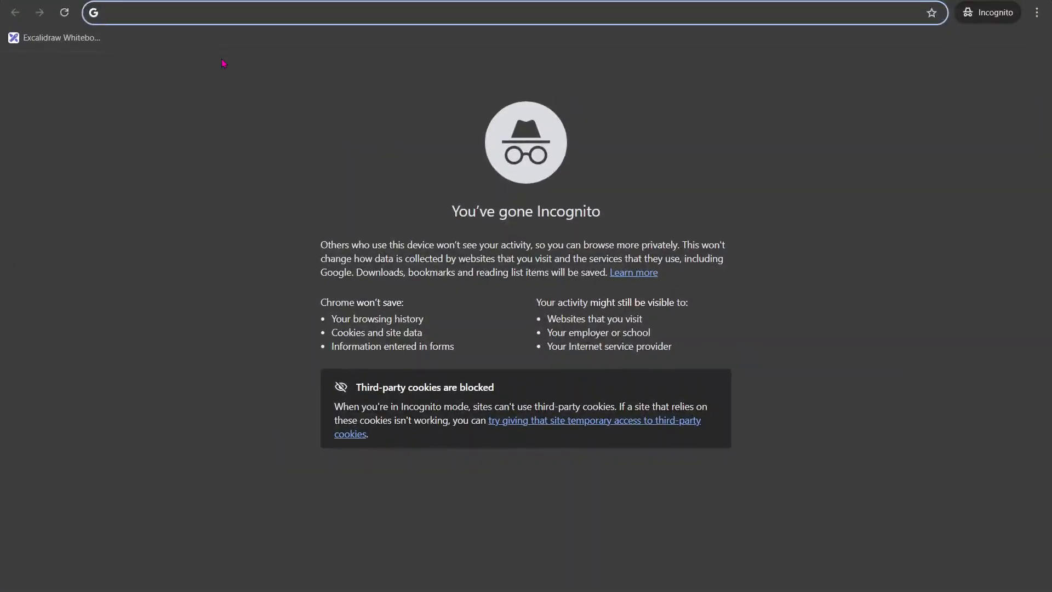
key("ctrl+v")
key("Return")
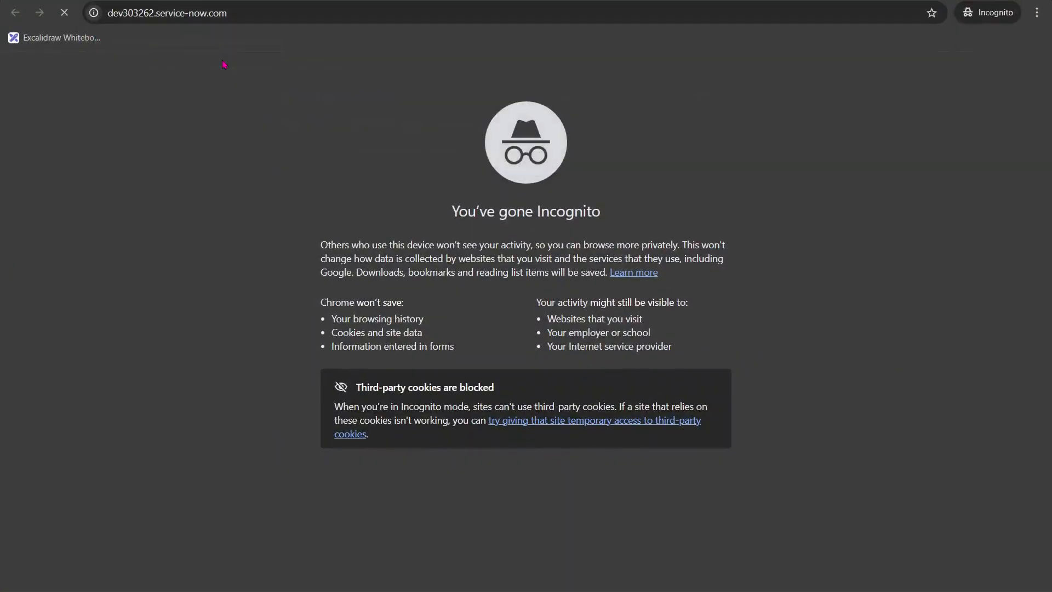
Log in as demo.user, filling the Password field with the generated password taken from the other browser tab.
type("demo.")
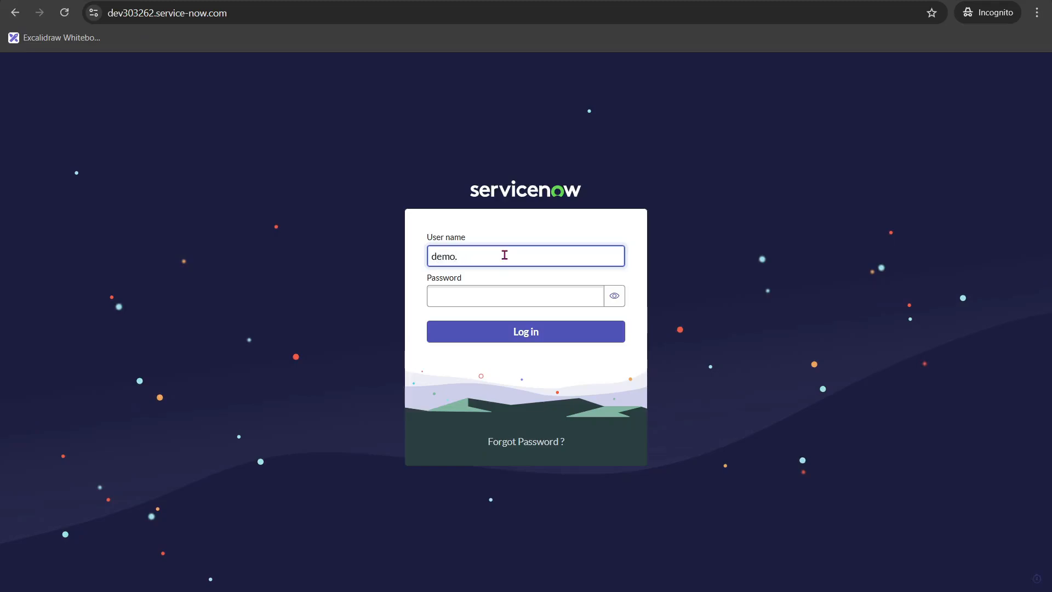
type("user")
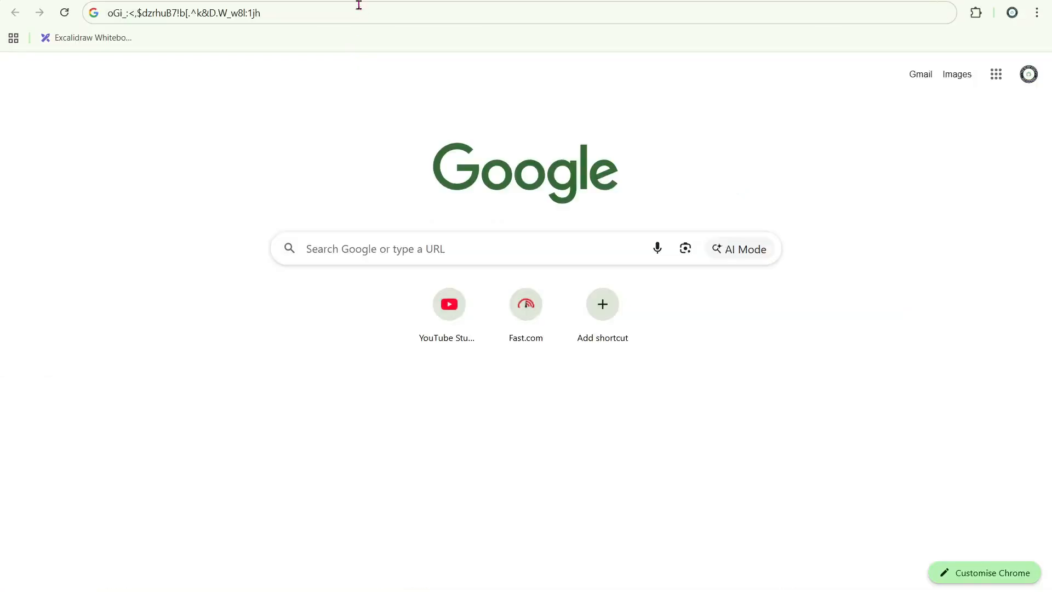
left_click(359, 7)
key("BackSpace")
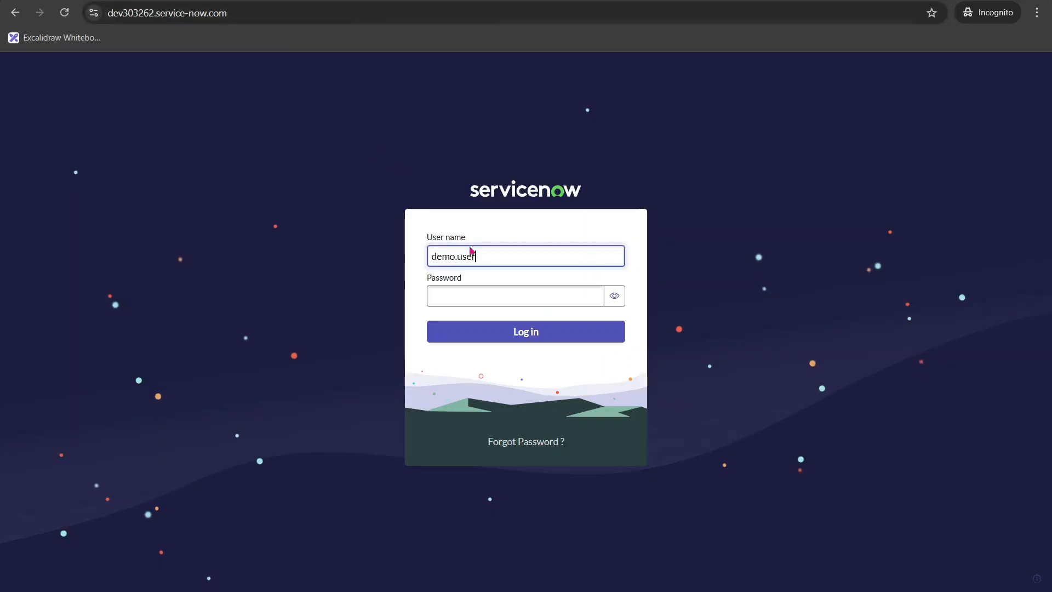
left_click(504, 297)
key("ctrl+v")
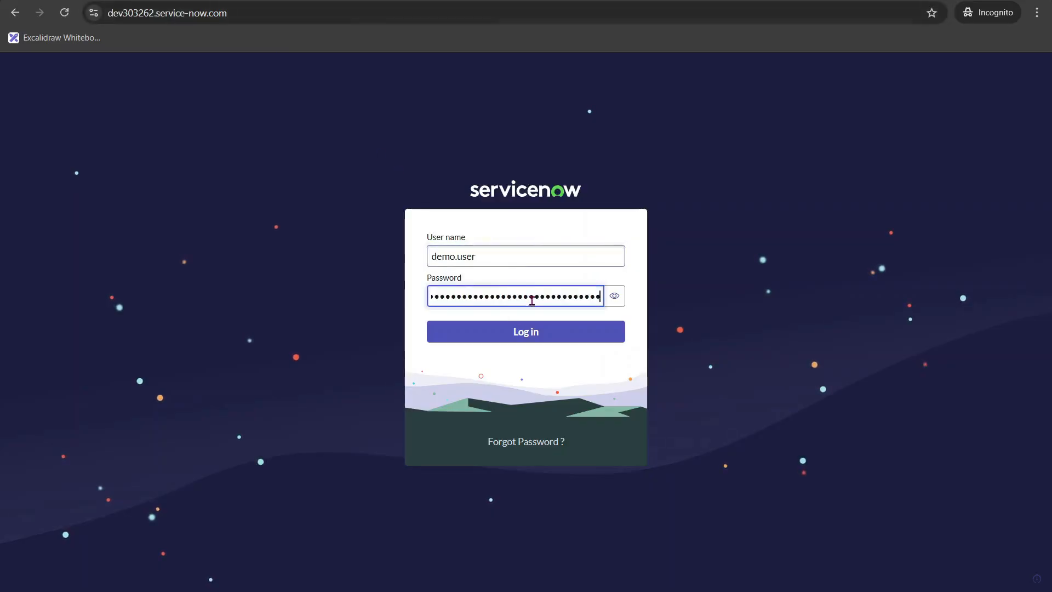
left_click(544, 332)
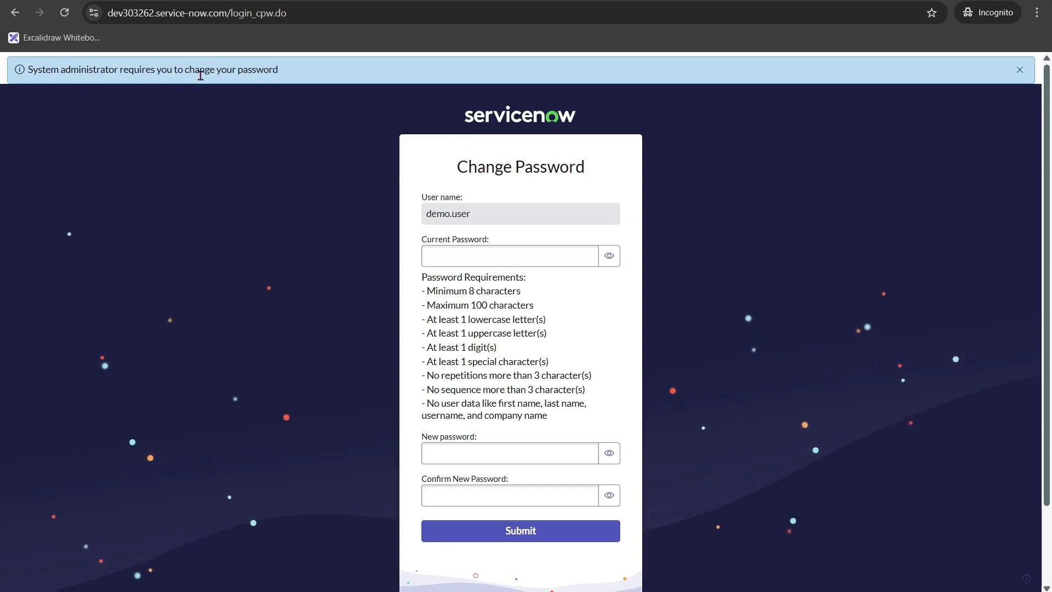
Change the demo user's password by entering the current password, the new password and its confirmation, and submit the form.
scroll(480, 126, "down", 2)
left_click(592, 162)
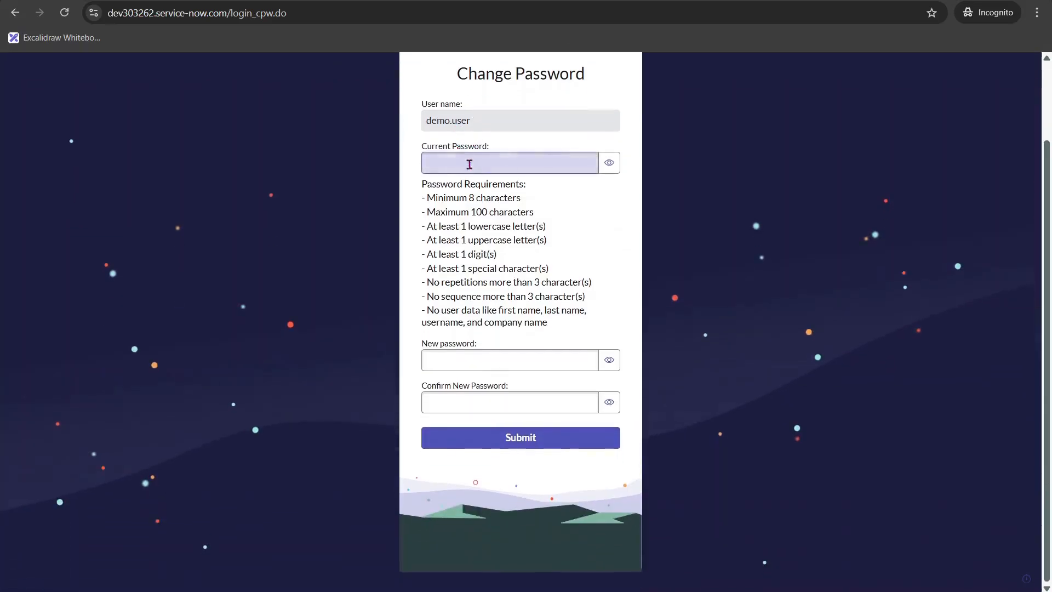
key("ctrl+v")
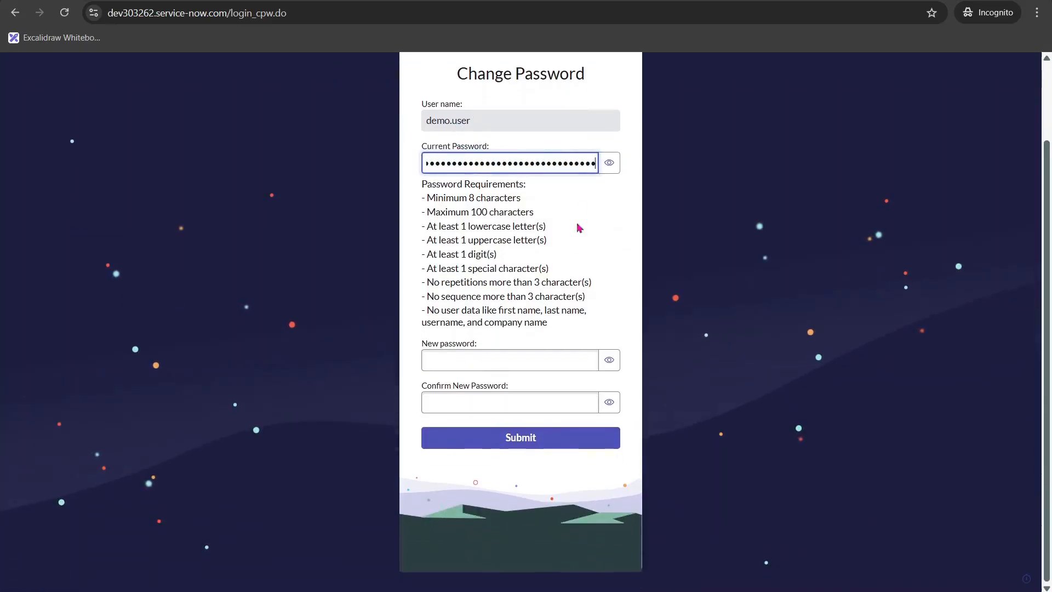
left_click(528, 364)
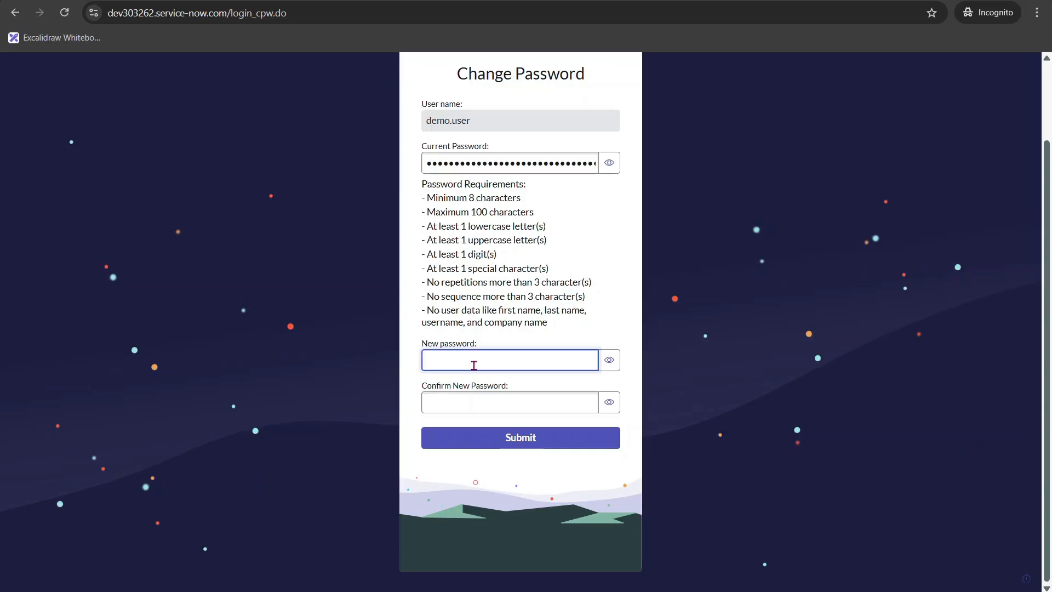
type("•••••••••")
key("Tab")
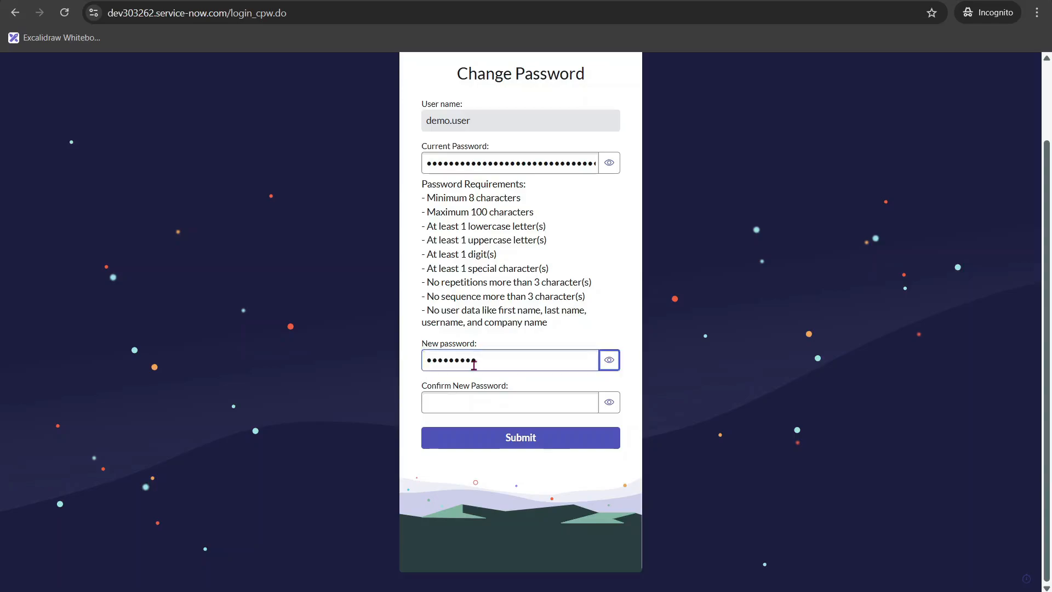
left_click(477, 402)
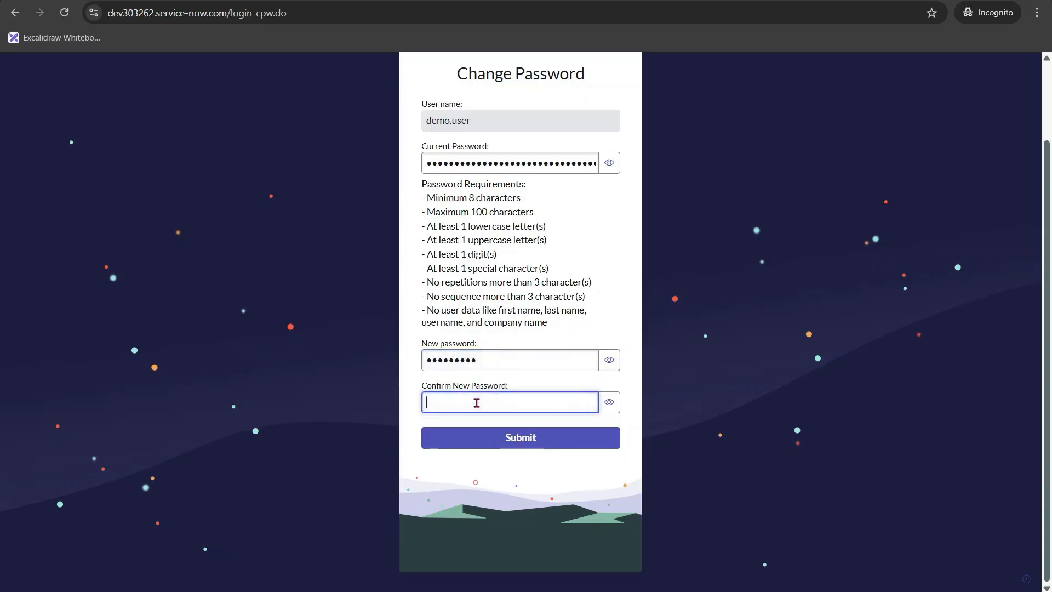
type("•••••••••")
key("Return")
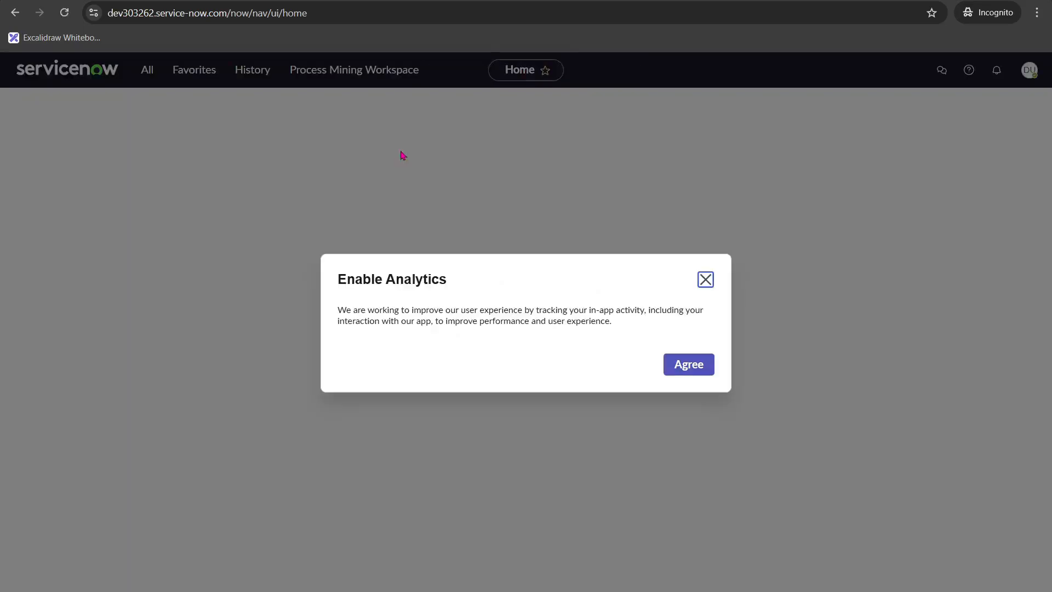
Agree to enable analytics, and check the account menu of the logged-in demo user.
left_click(689, 365)
left_click(1030, 69)
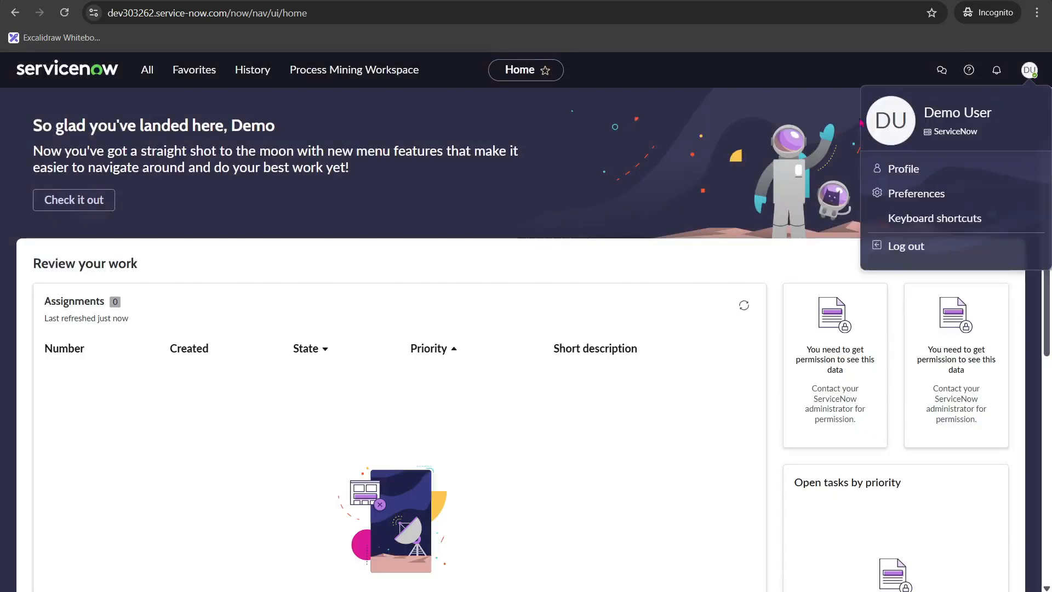
left_click(515, 142)
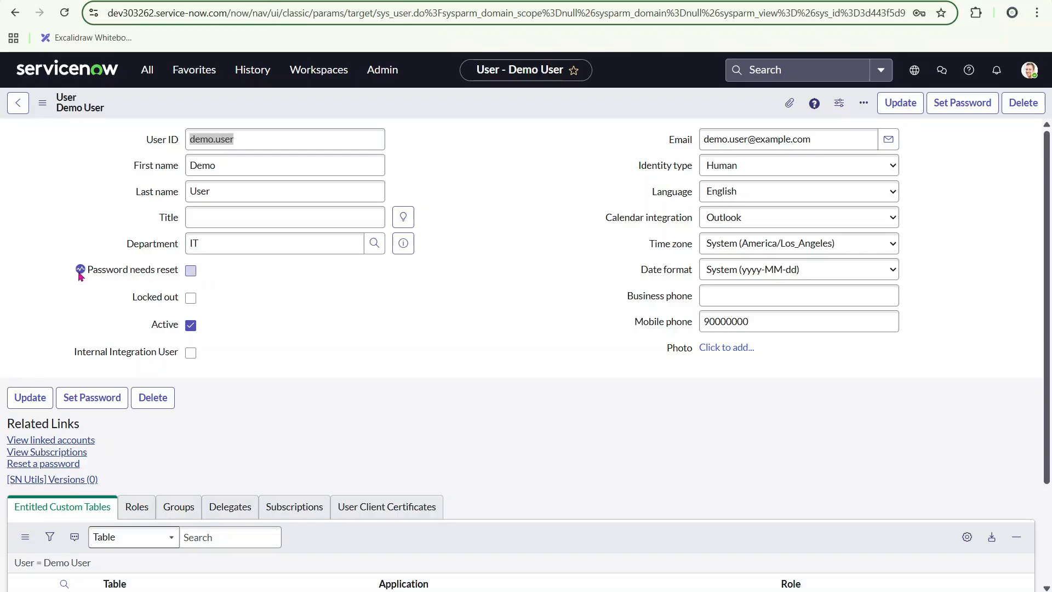
Check Password needs reset on the demo user's record, and compare the account menus of the administrator and demo user sessions.
mouse_move(78, 273)
key("alt+Tab")
left_click(1032, 79)
left_click(1030, 70)
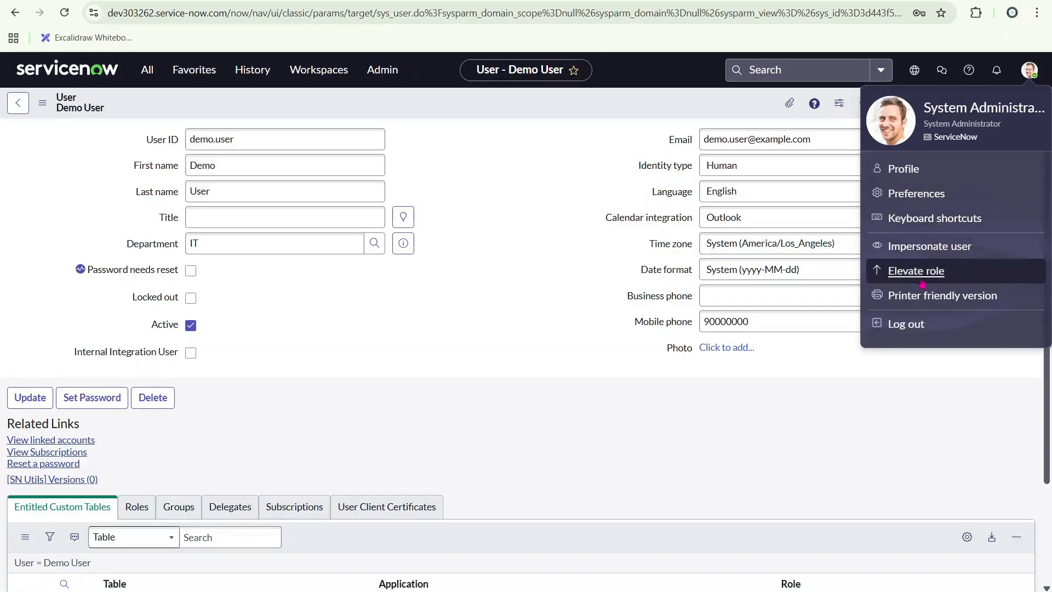
left_click(509, 162)
key("alt+Tab")
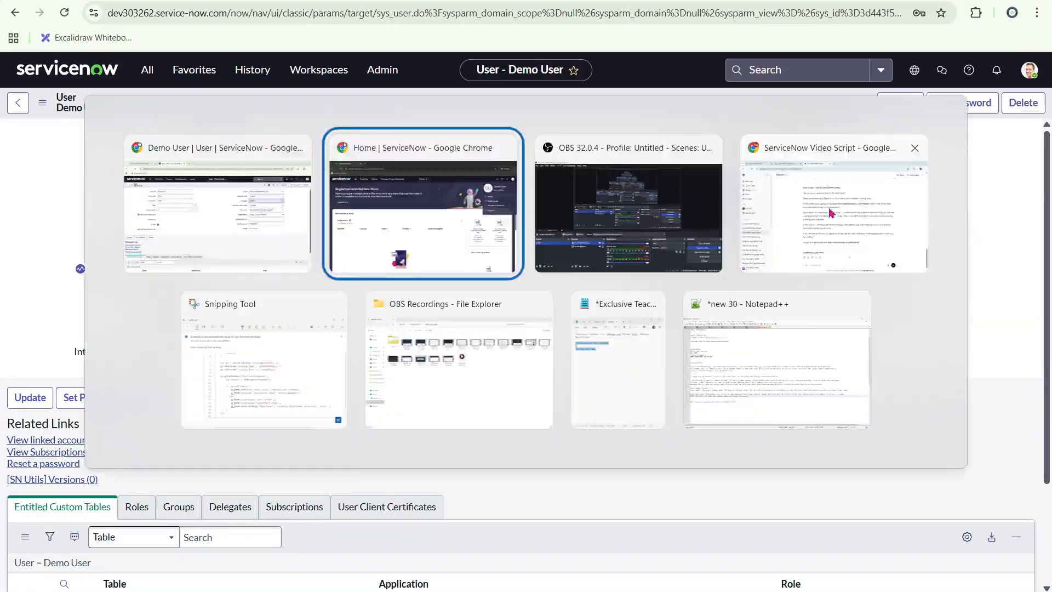
key("alt+Tab")
Examine the Roles related list on the demo user's record in the administrator session.
scroll(399, 345, "down", 2)
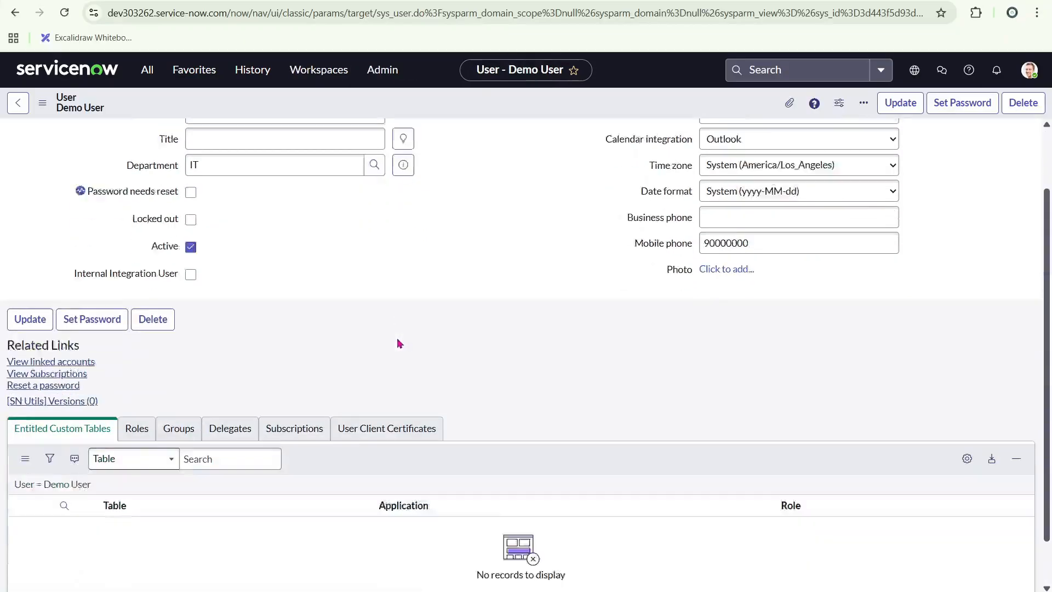
left_click(145, 377)
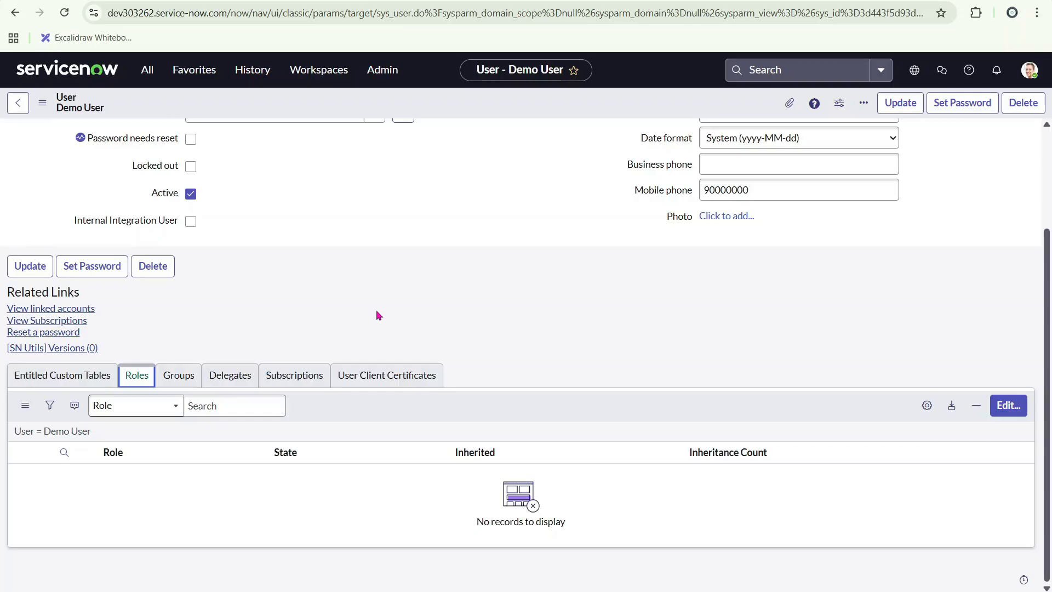
scroll(376, 310, "up", 3)
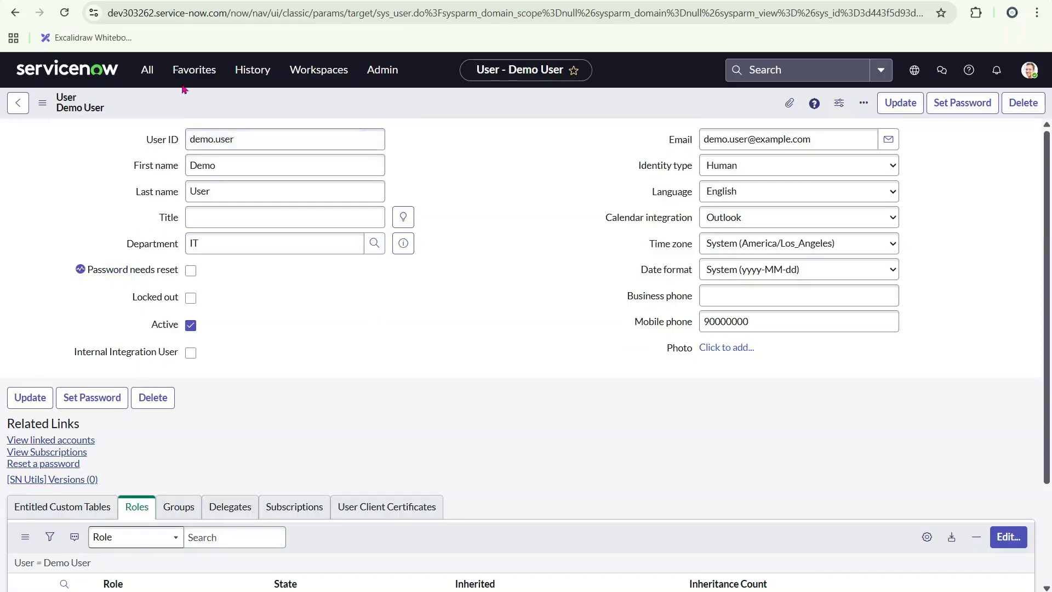
Filter the application navigator for "user" and open the Roles list under System Security, Users and Groups.
left_click(148, 70)
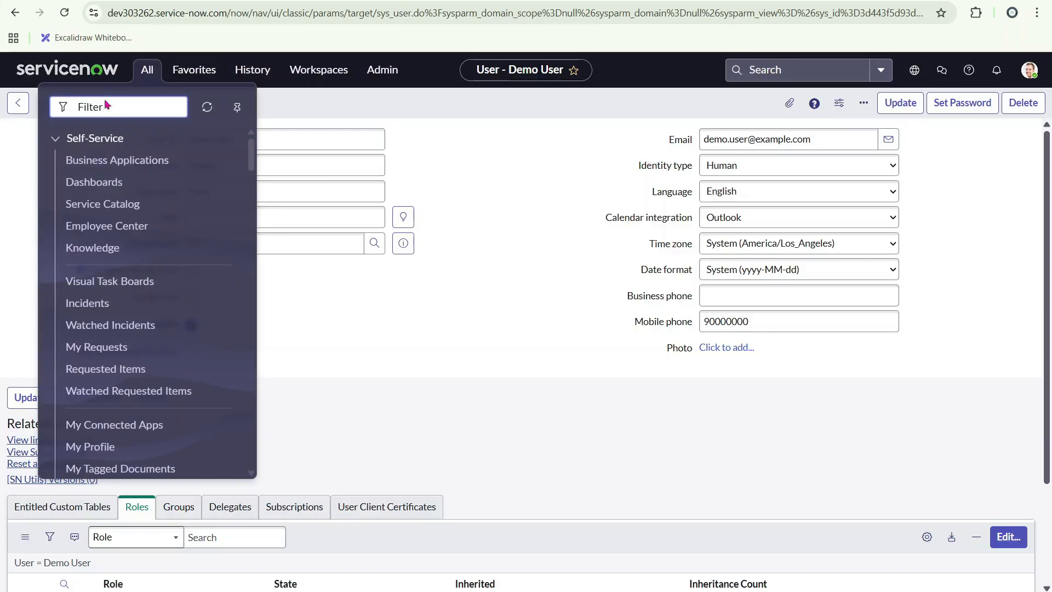
type("user")
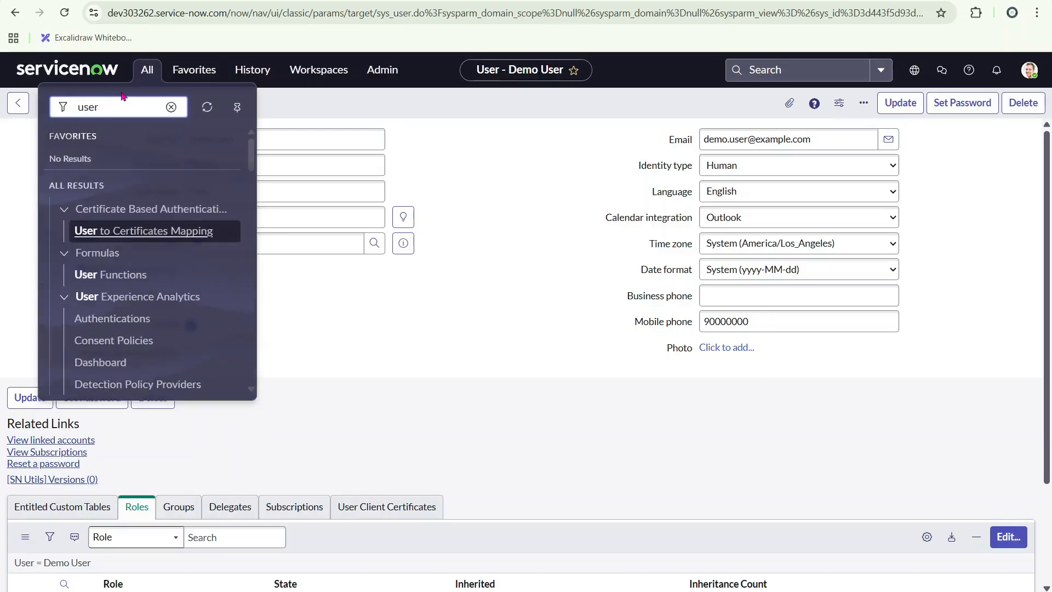
scroll(109, 225, "down", 5)
scroll(112, 230, "down", 10)
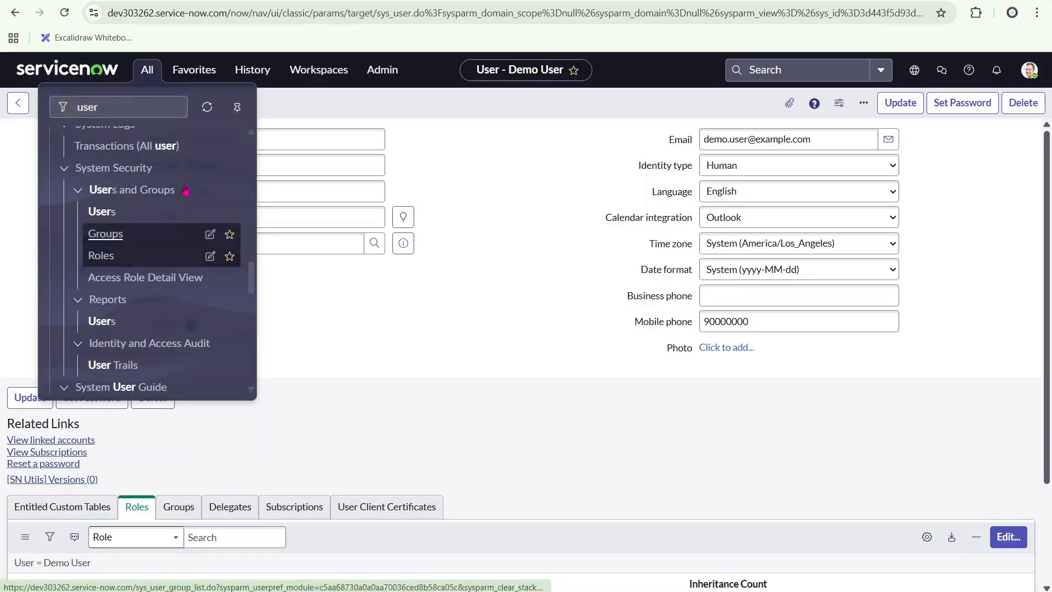
left_click(101, 256)
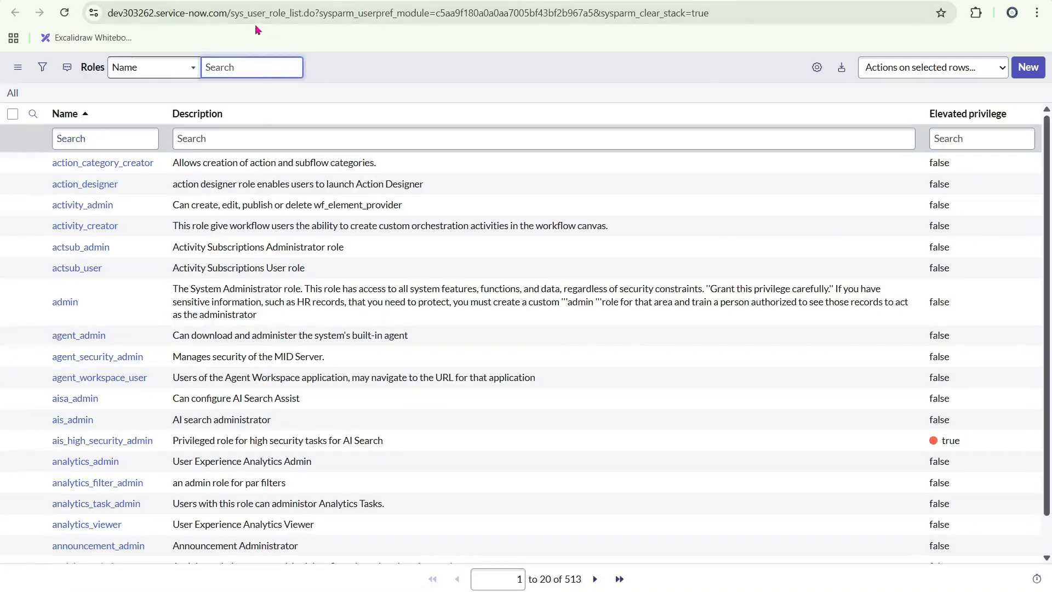
Open the admin role from the Roles list and examine its description and contained roles.
left_click_drag(229, 17, 282, 12)
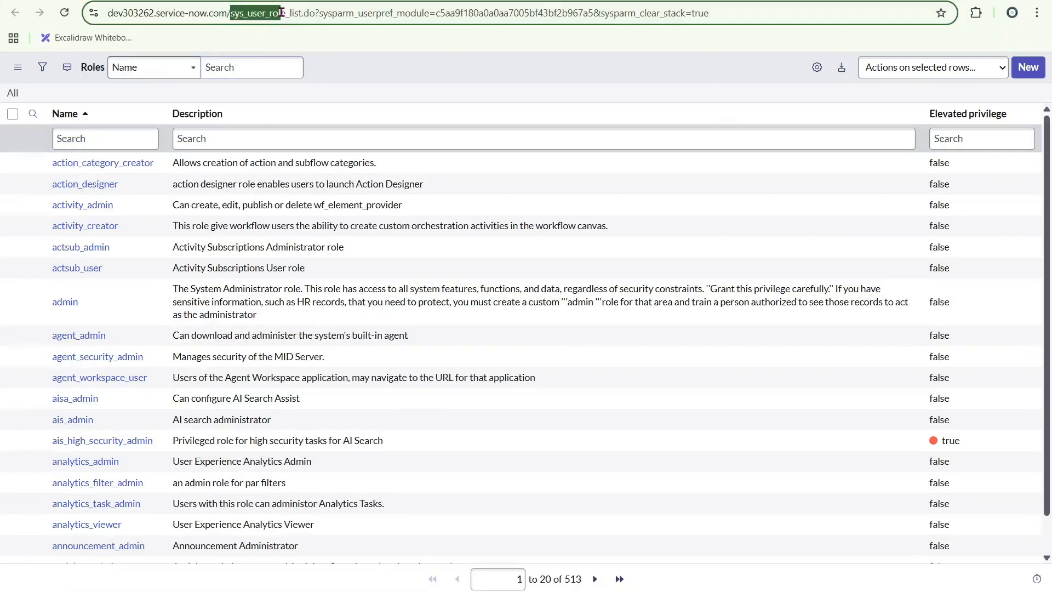
left_click(68, 306, "ctrl")
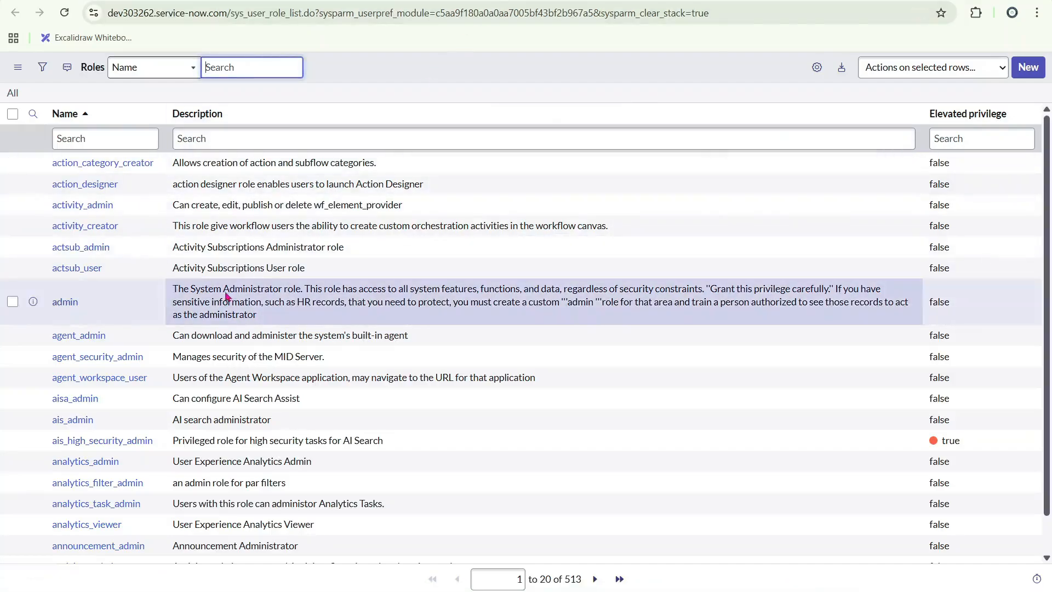
left_click(484, 1)
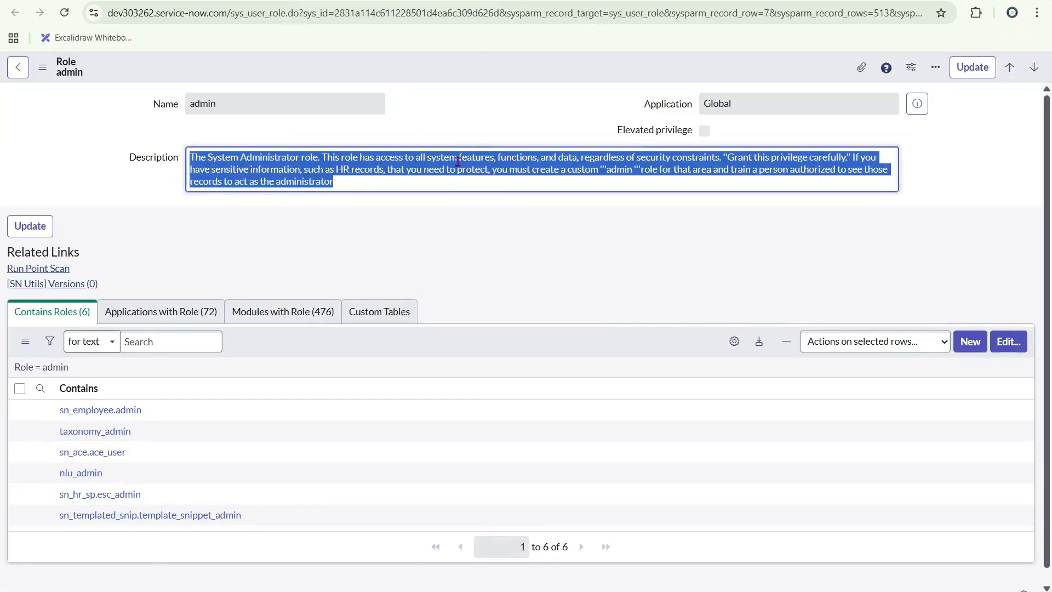
left_click(489, 170)
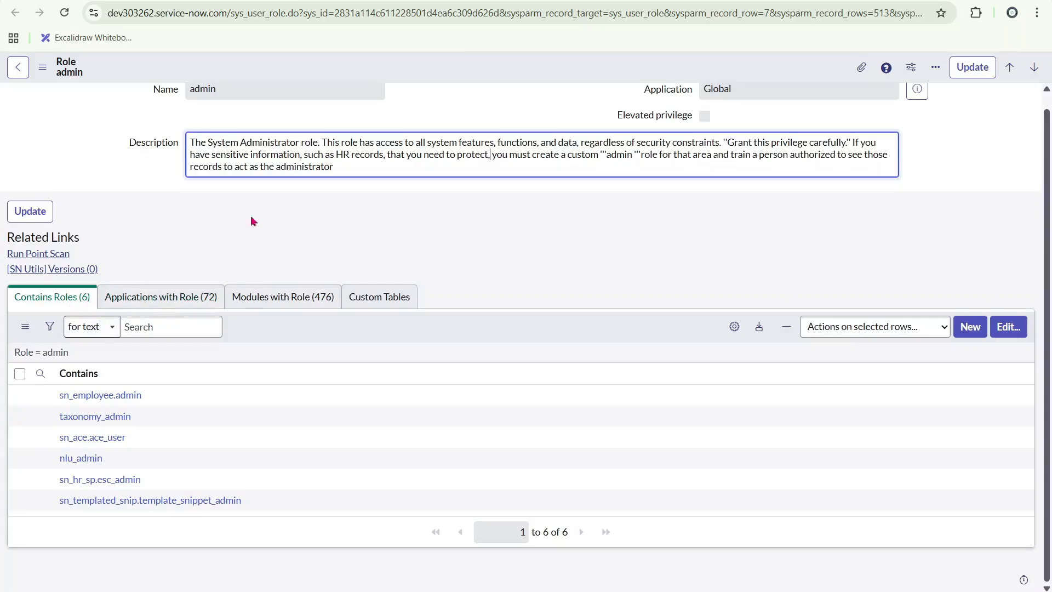
scroll(130, 251, "down", 1)
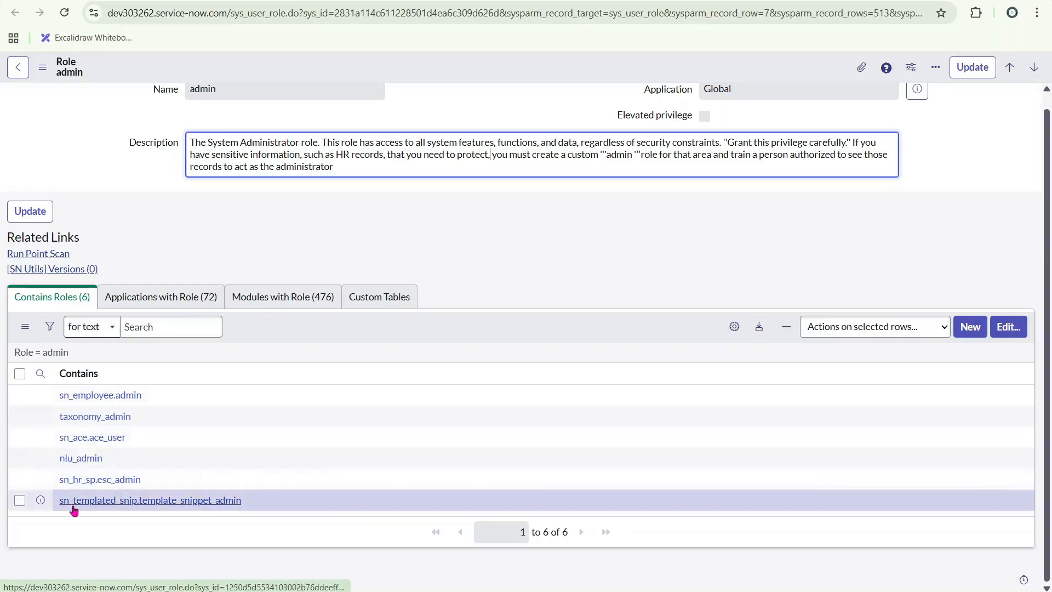
scroll(188, 169, "up", 1)
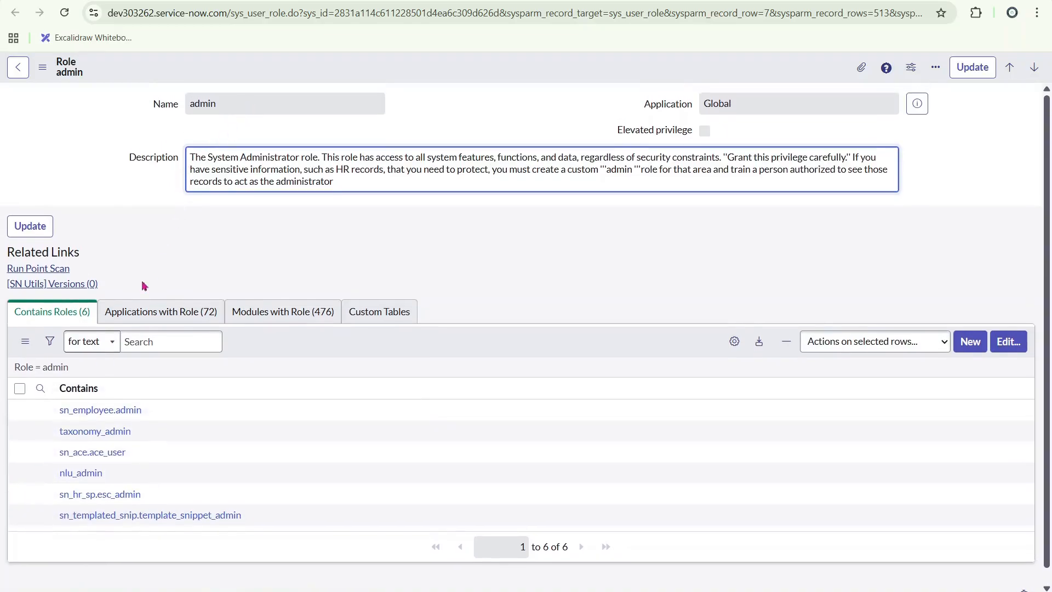
scroll(94, 345, "down", 1)
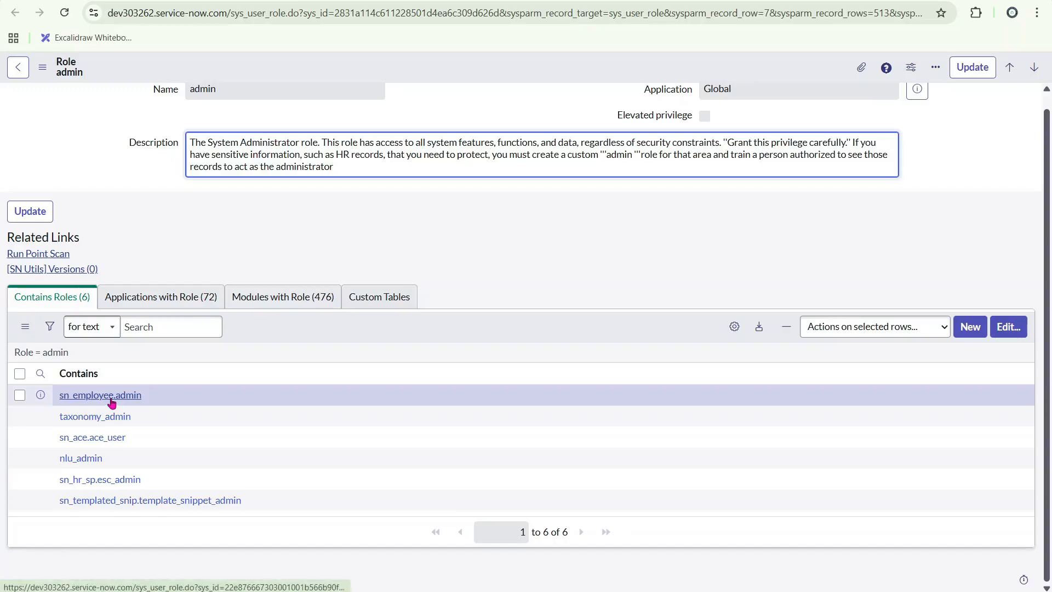
left_click(113, 403)
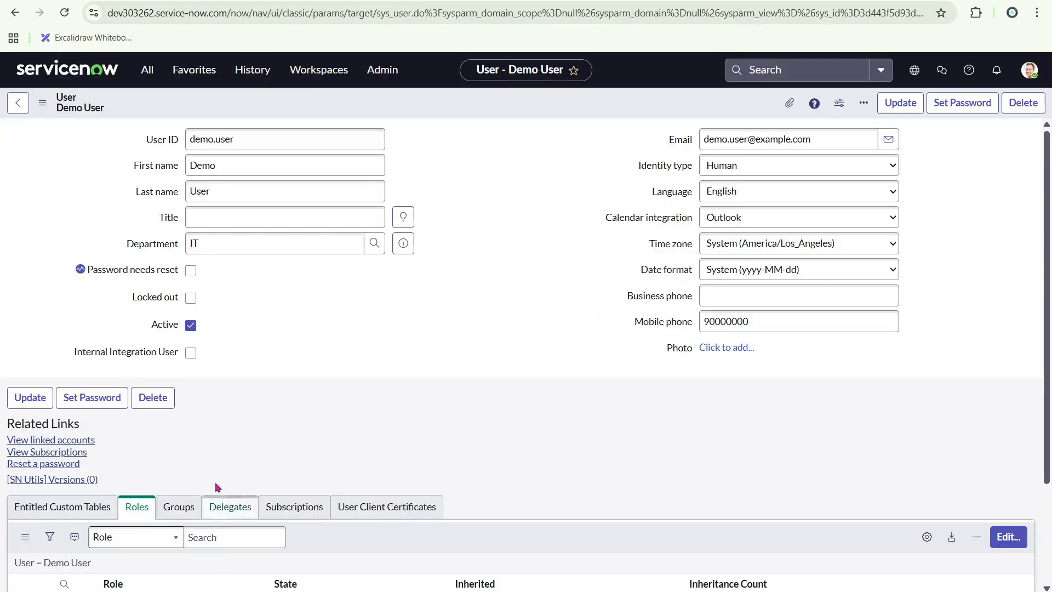
Find the u_new_tire_request_user role by filtering for "u_", assign it to the demo user and save.
scroll(151, 460, "down", 2)
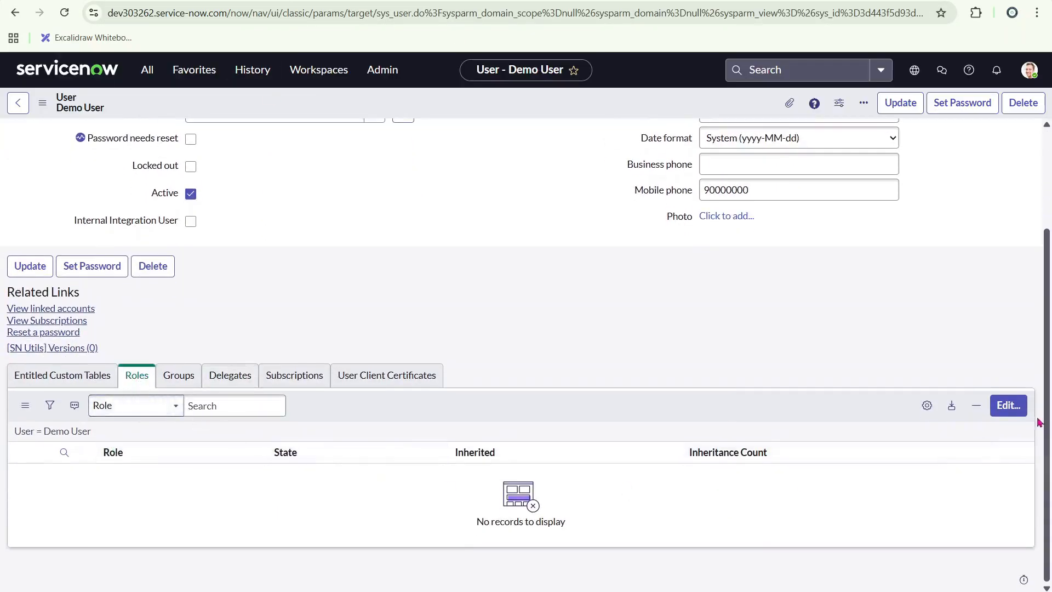
left_click(1009, 408)
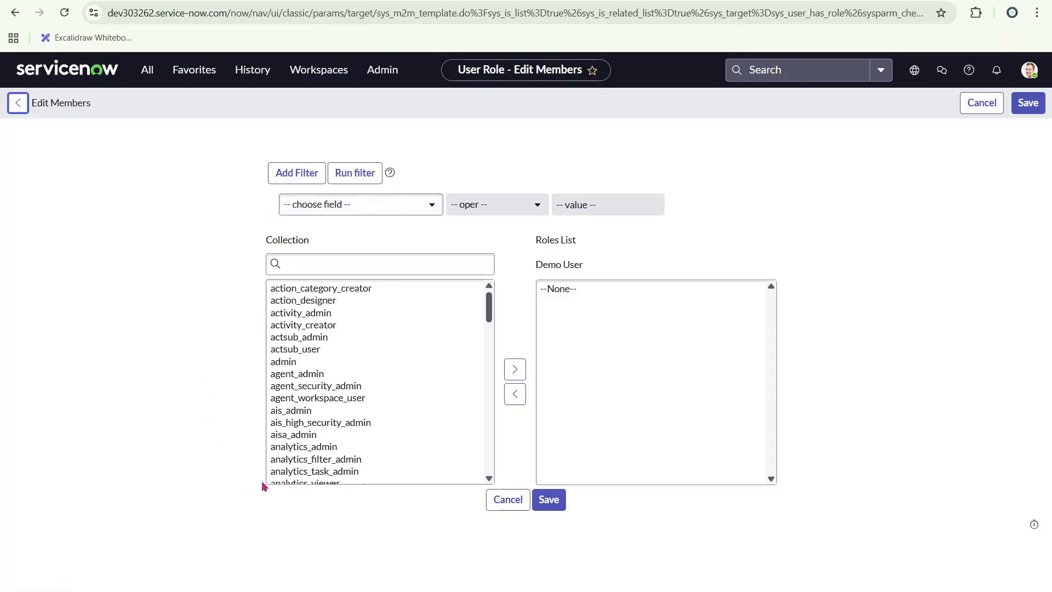
left_click(380, 264)
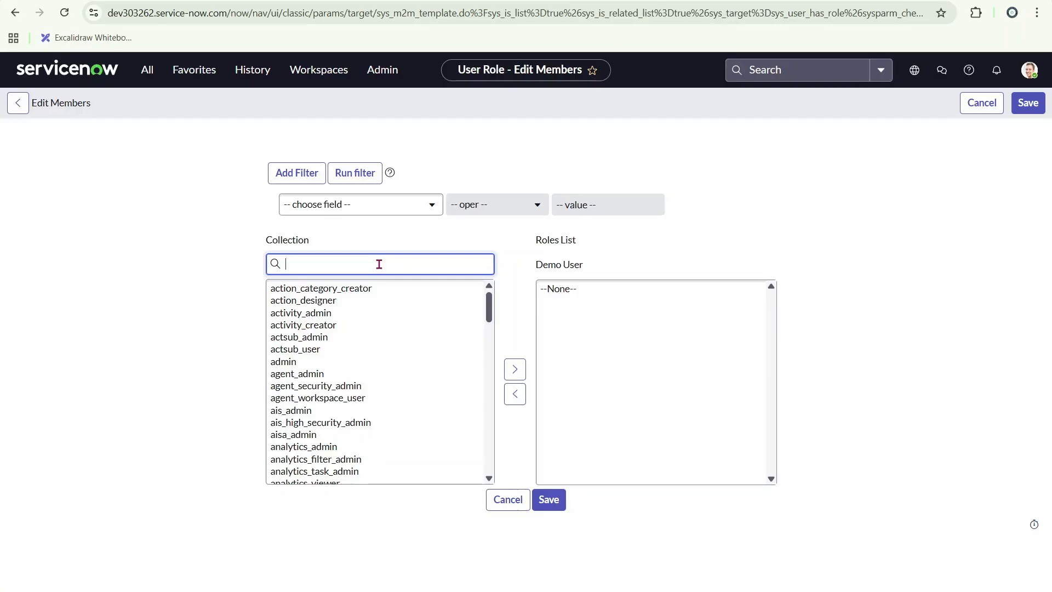
type("u_")
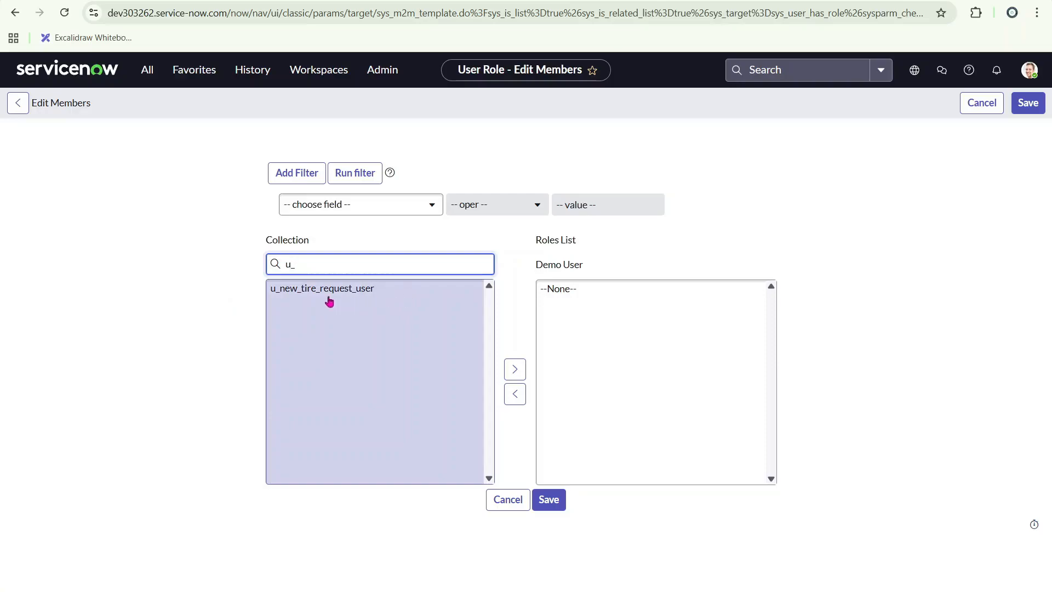
left_click(285, 295)
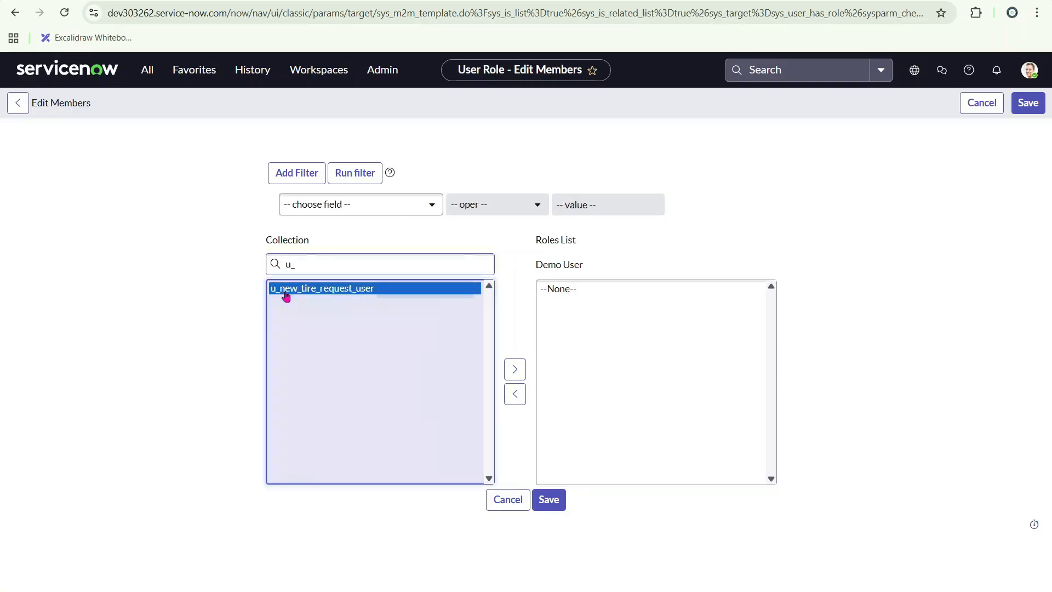
left_click(509, 370)
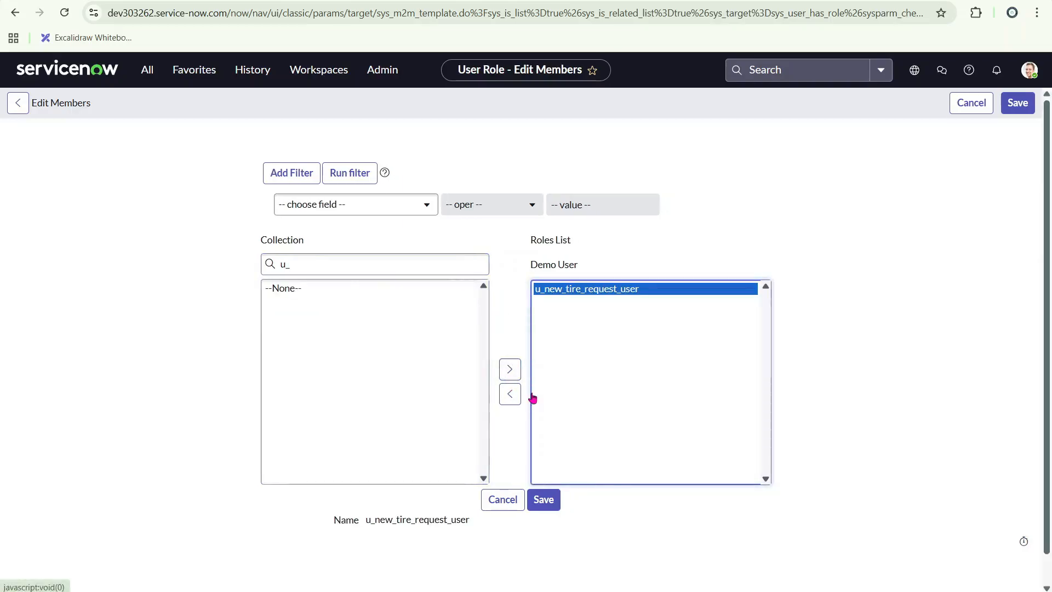
left_click(543, 507)
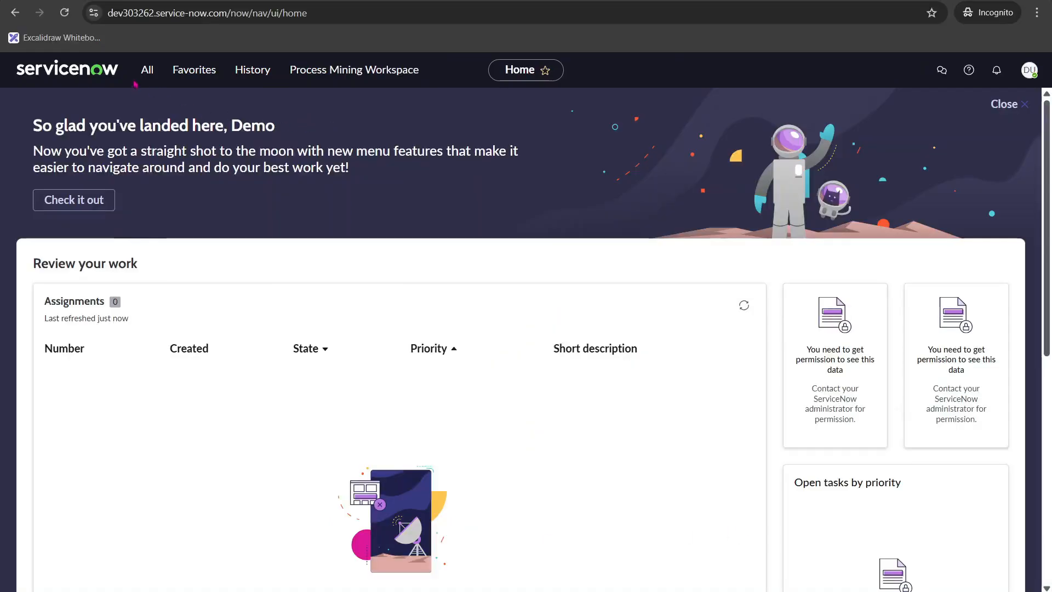
In the demo user's session, filter the application navigator for "new tire", open New Tire Requests and start a new record.
left_click(138, 75)
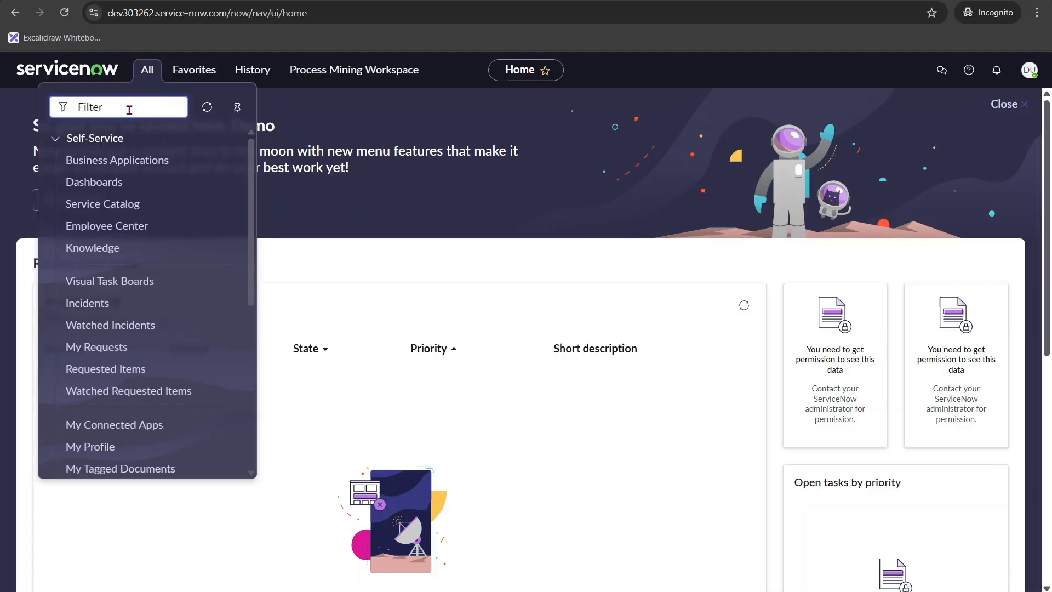
type("new tire")
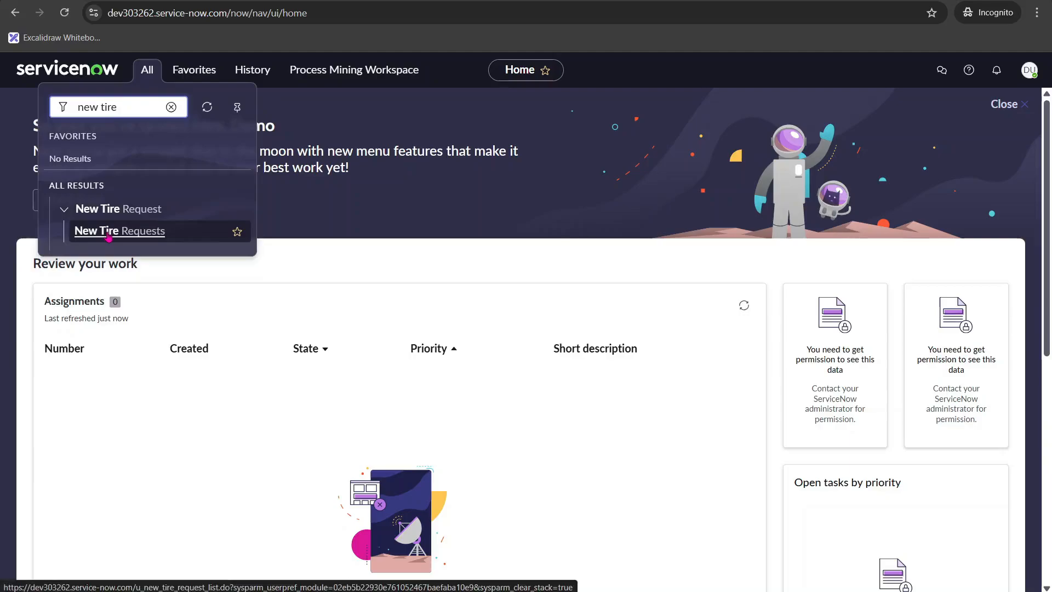
left_click(121, 233)
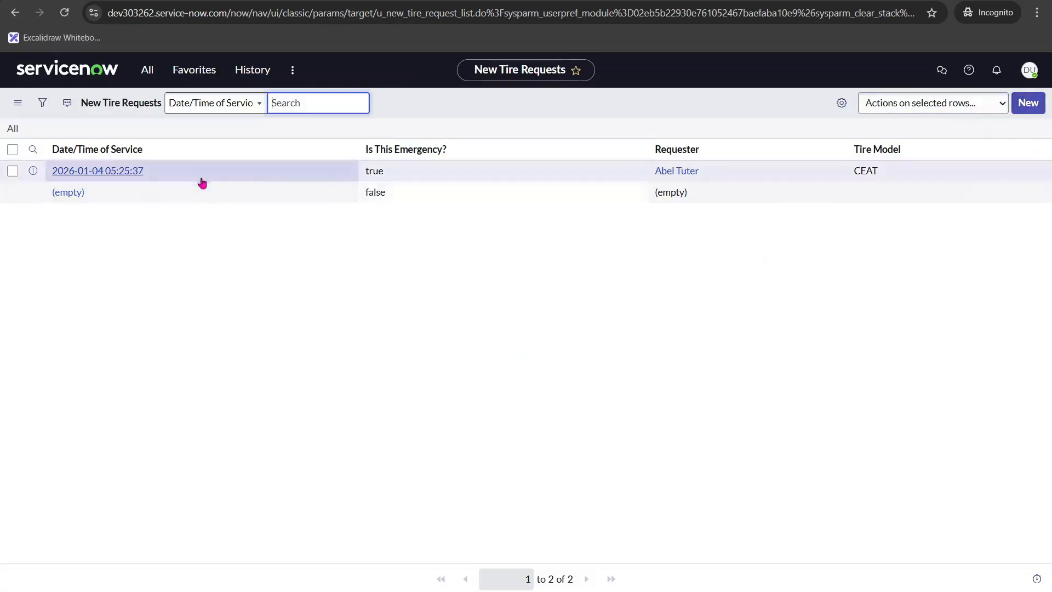
left_click(1029, 102)
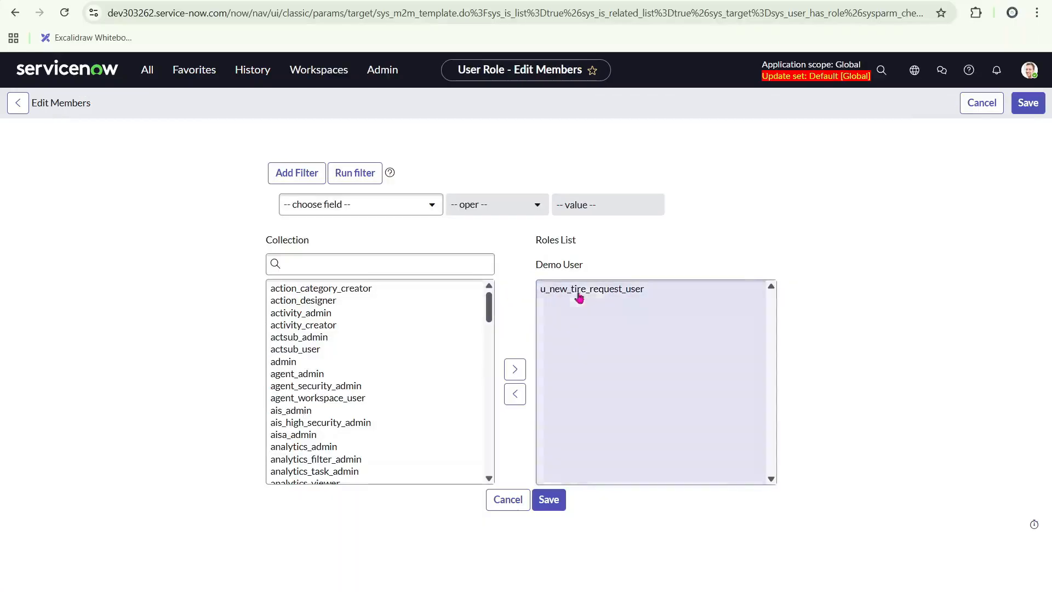
In the administrator session, remove u_new_tire_request_user from the demo user's roles list.
double_click(623, 295)
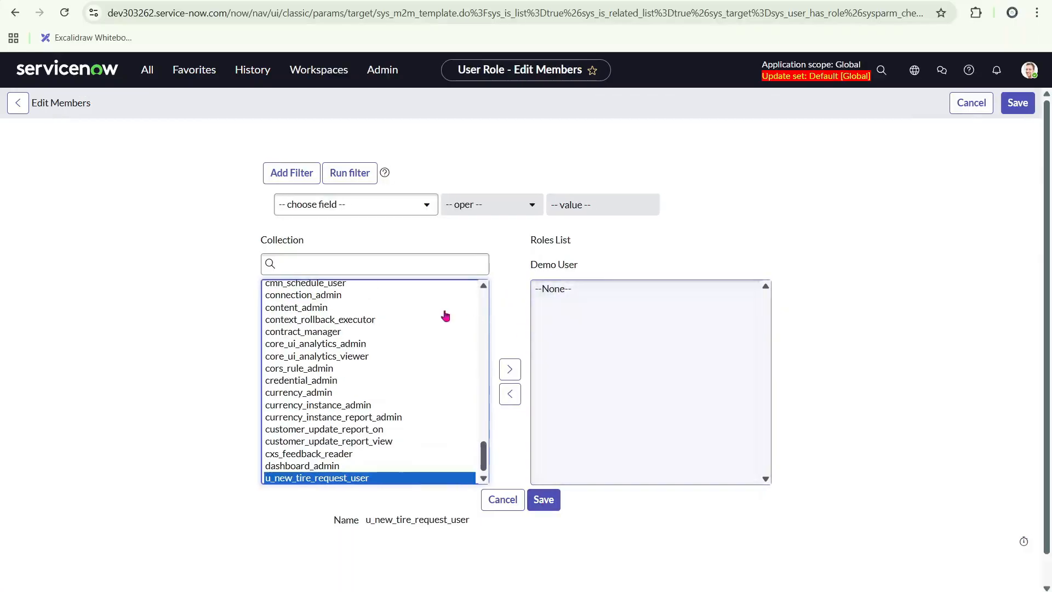
left_click(572, 296)
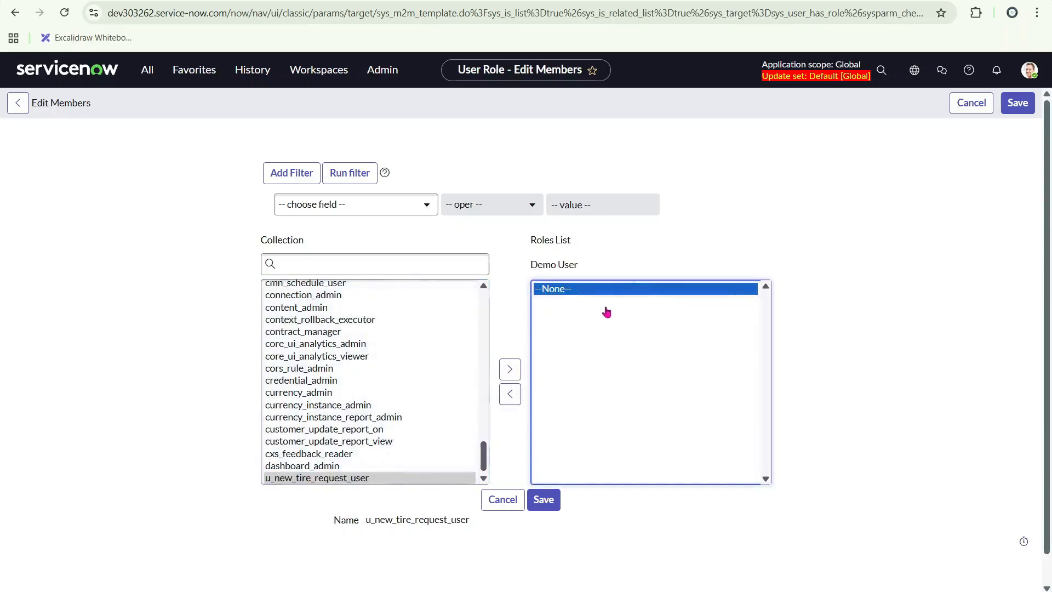
Try adding content_admin and connection_admin to the demo user, remove both roles again, and save the roles list.
double_click(305, 314)
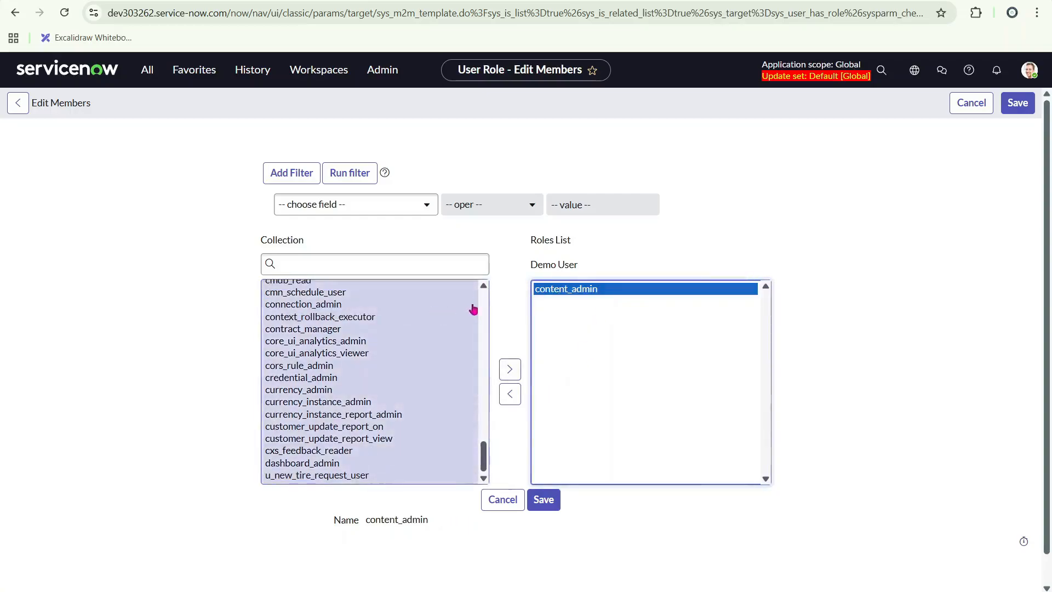
left_click(304, 306)
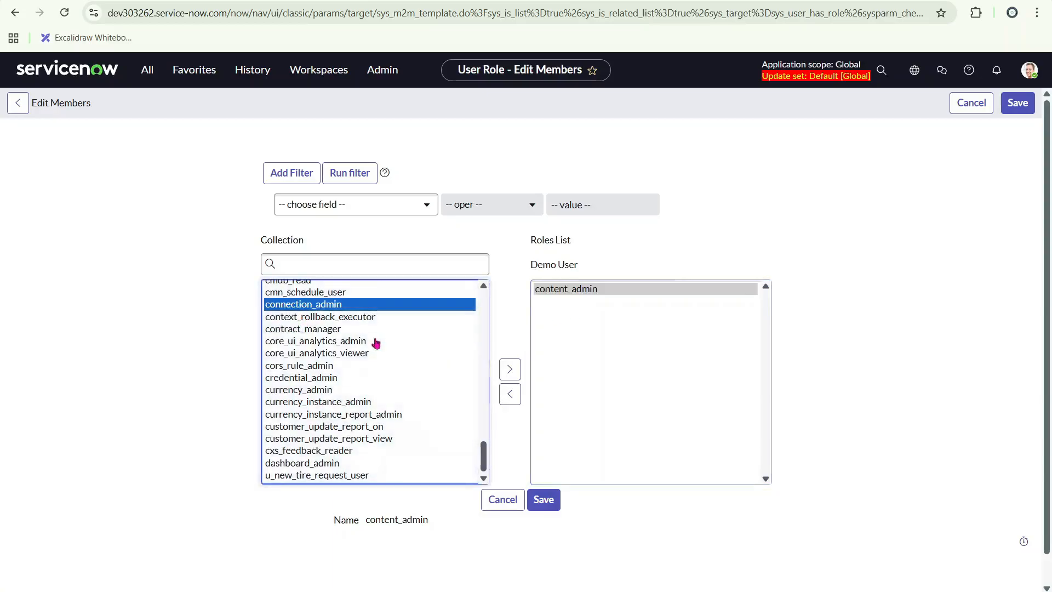
left_click(509, 371)
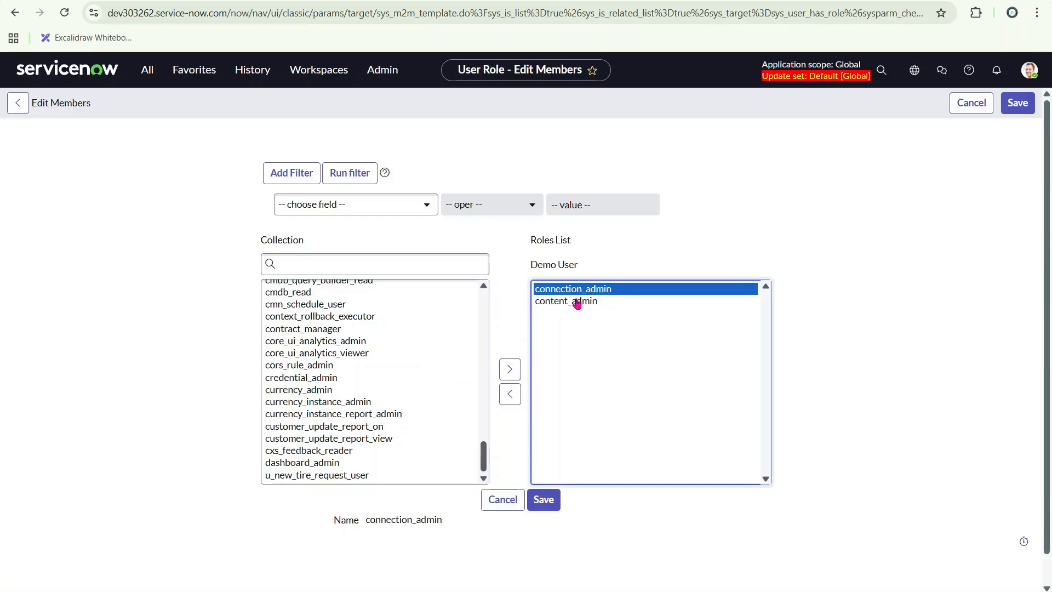
left_click(510, 393)
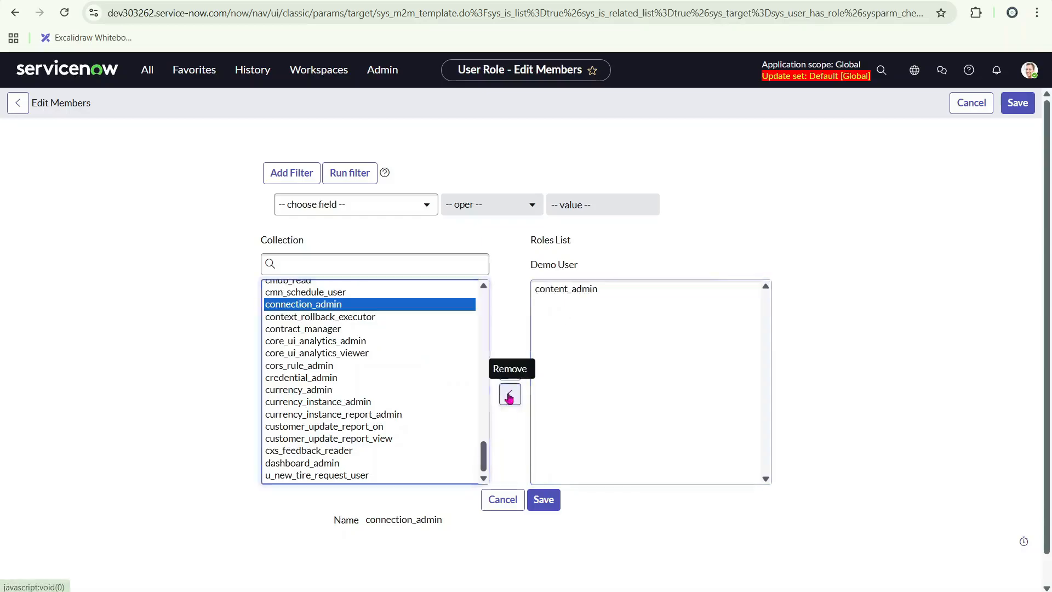
double_click(593, 296)
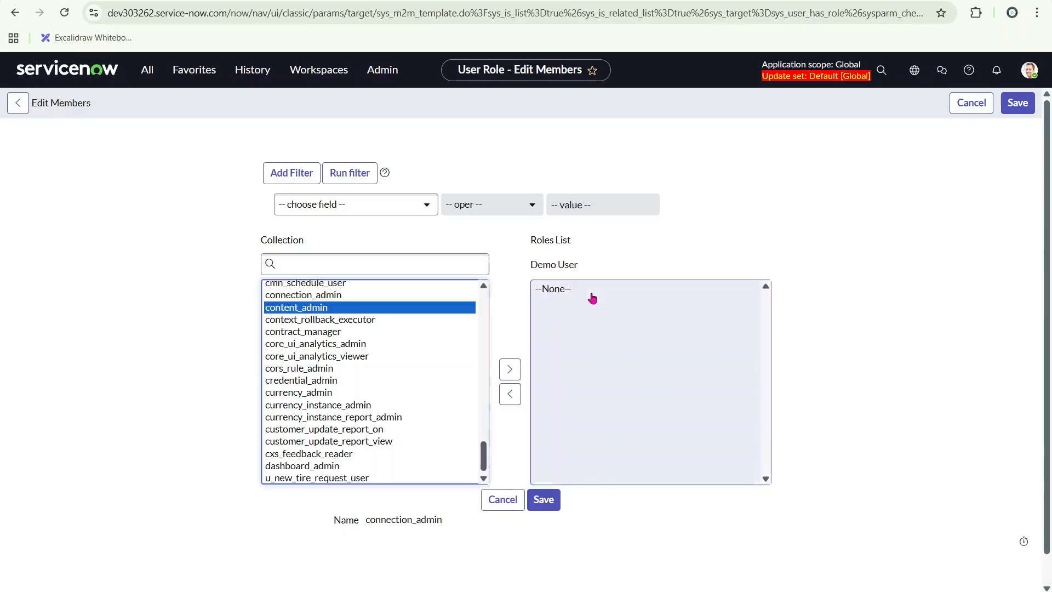
left_click(544, 500)
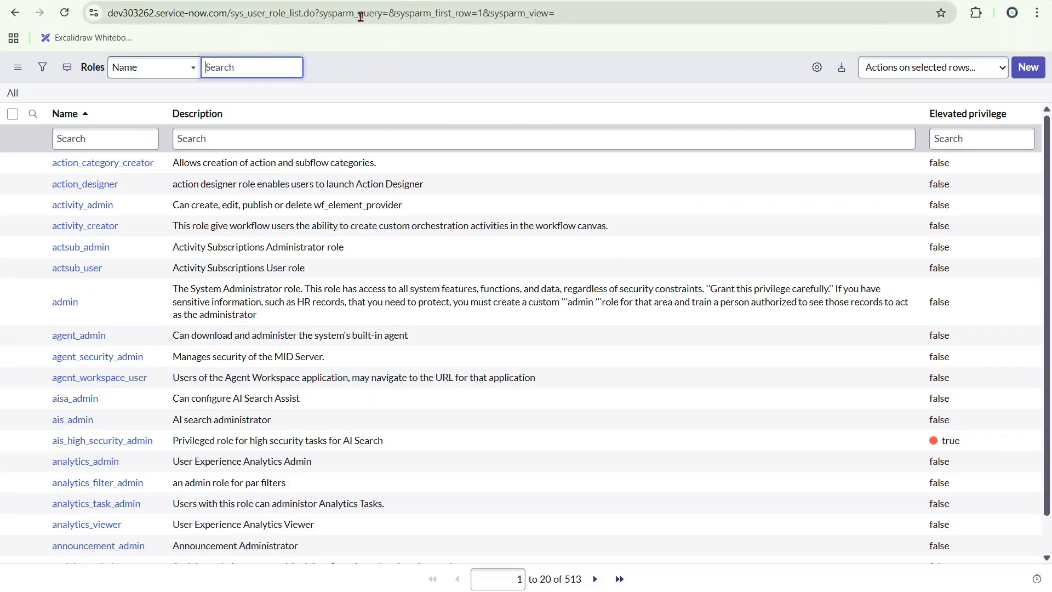
Filter the Roles list by name with "*incident" and open the incident_manager role.
left_click(119, 132)
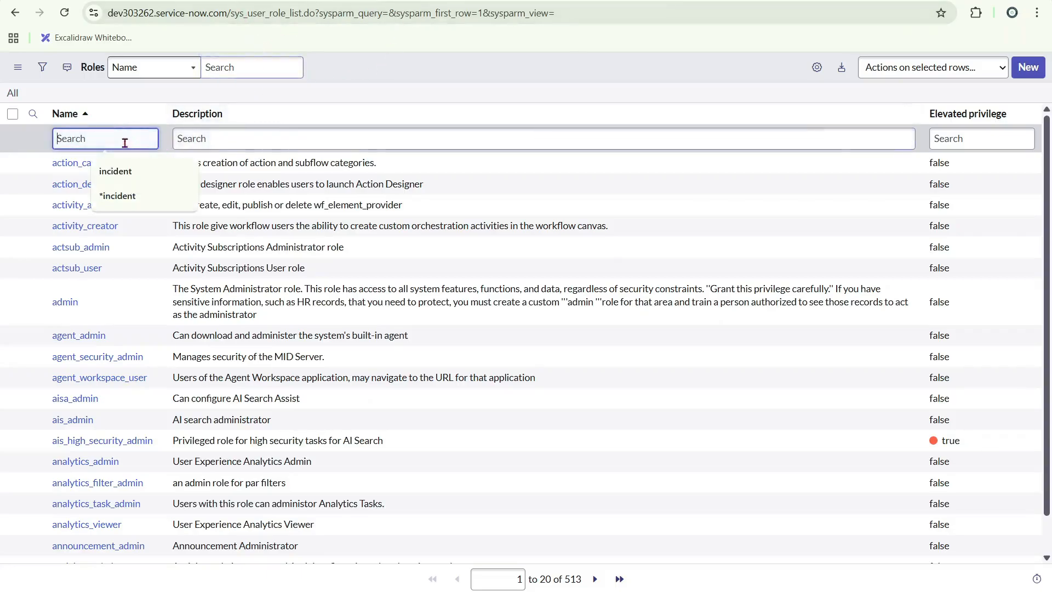
left_click(118, 195)
key("Return")
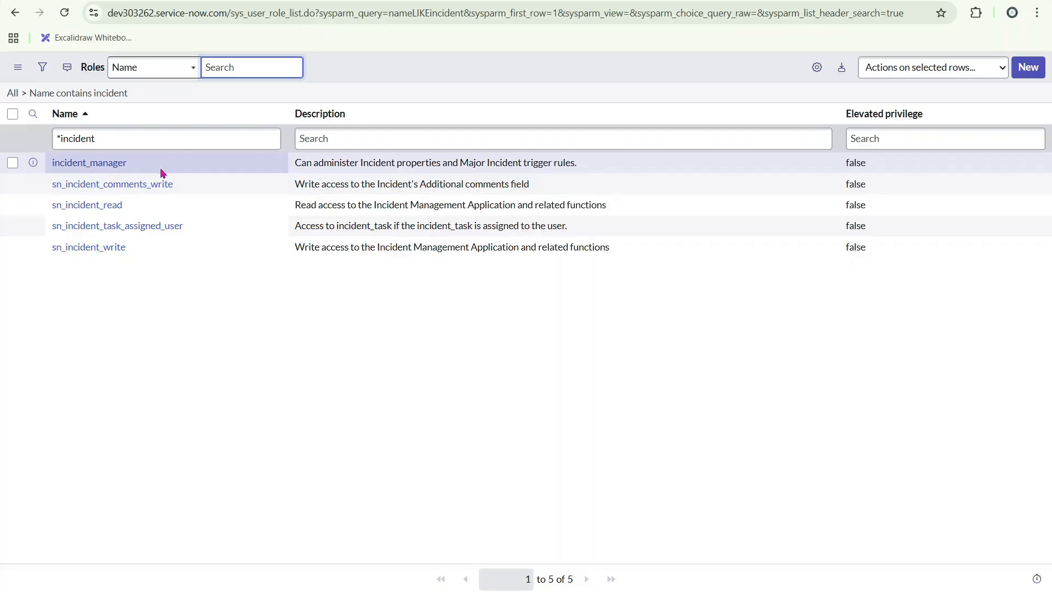
left_click(100, 165)
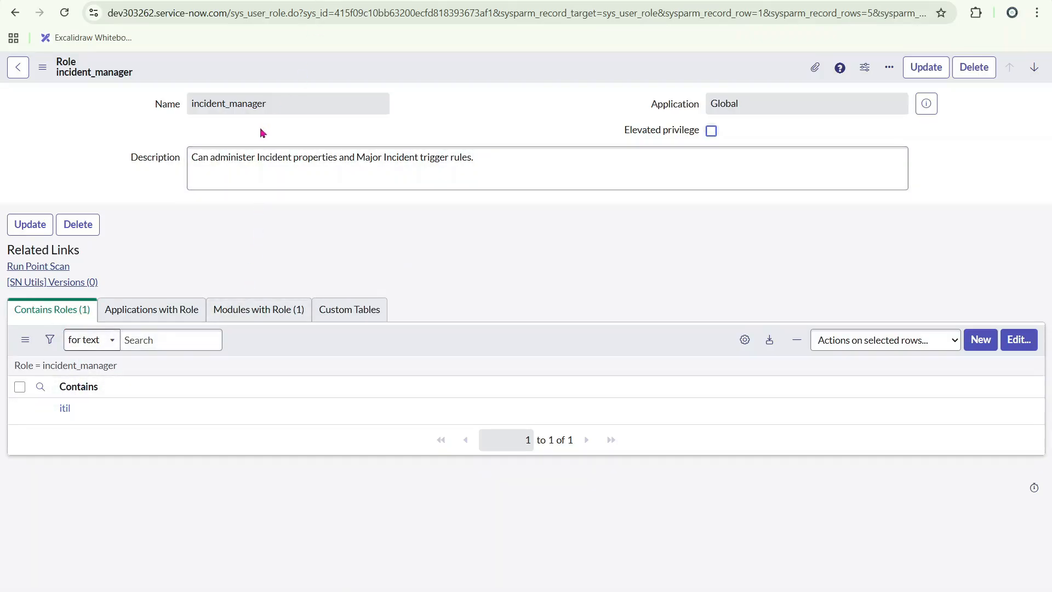
Copy the incident_manager role name, add that role to the demo user's roles list and save it.
left_click_drag(279, 104, 169, 108)
key("ctrl+c")
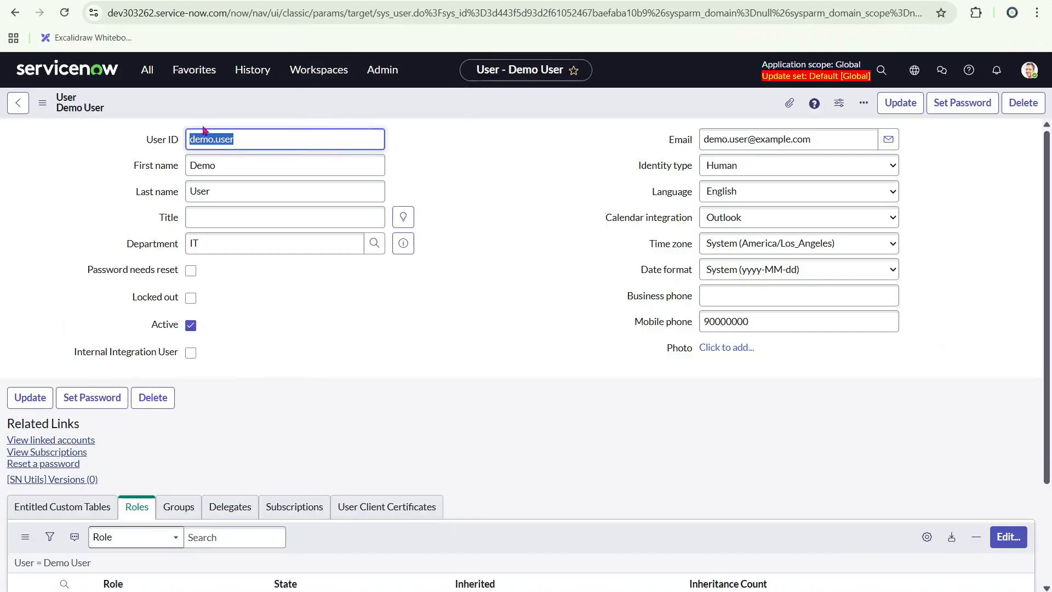
scroll(244, 257, "down", 2)
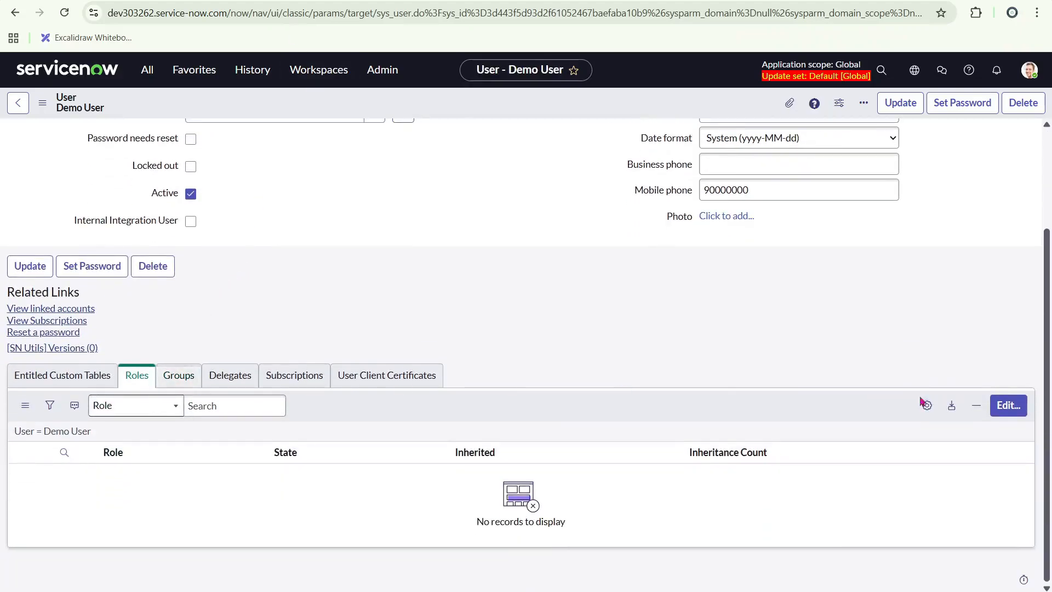
left_click(1020, 411)
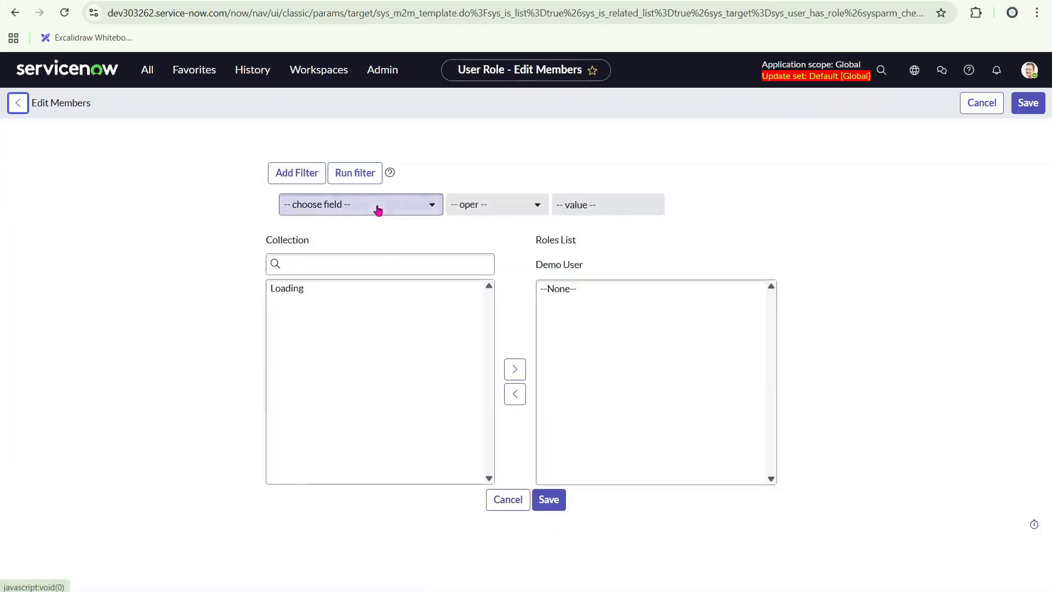
left_click(369, 267)
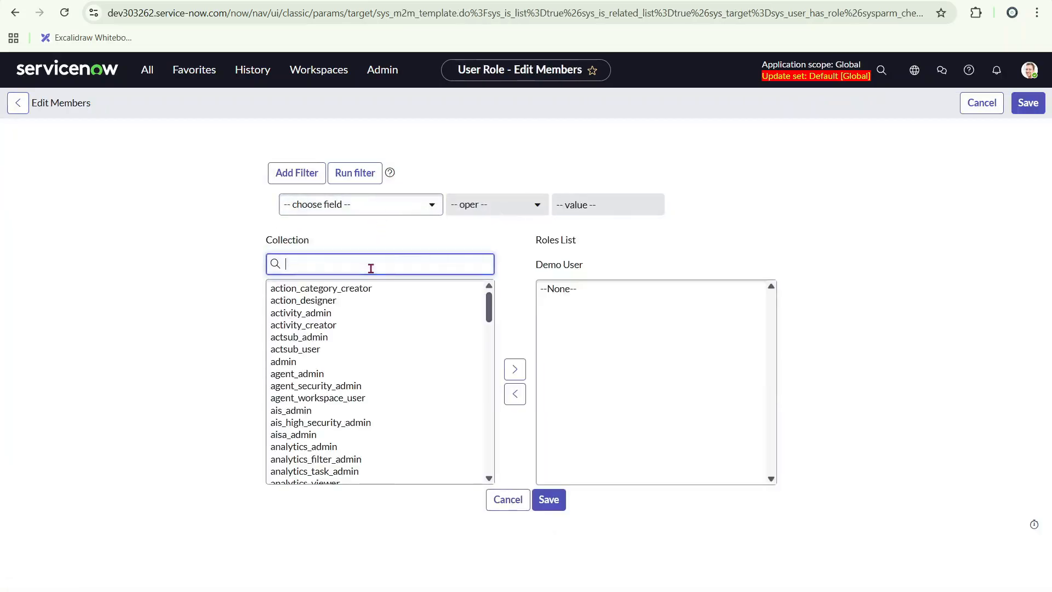
key("ctrl+v")
double_click(341, 289)
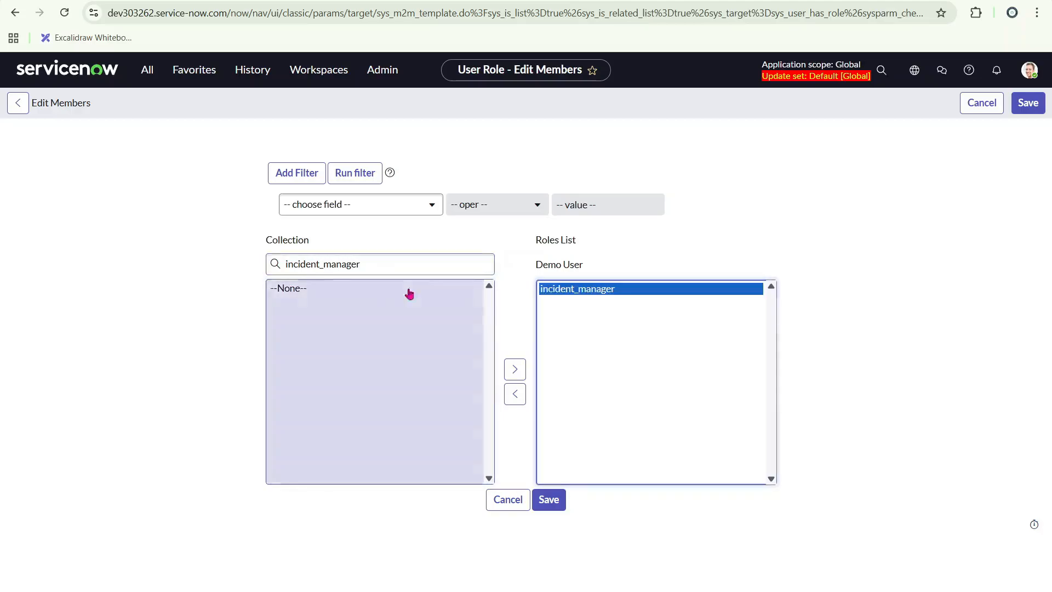
left_click(543, 499)
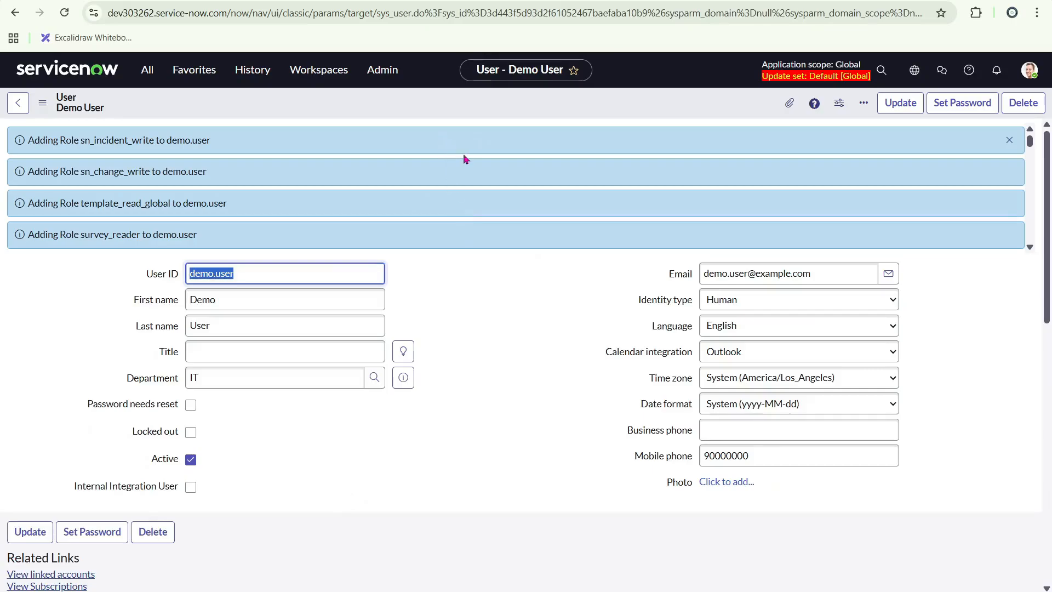
Look through both pages of roles on the demo user's record and dismiss the role messages.
scroll(458, 173, "down", 5)
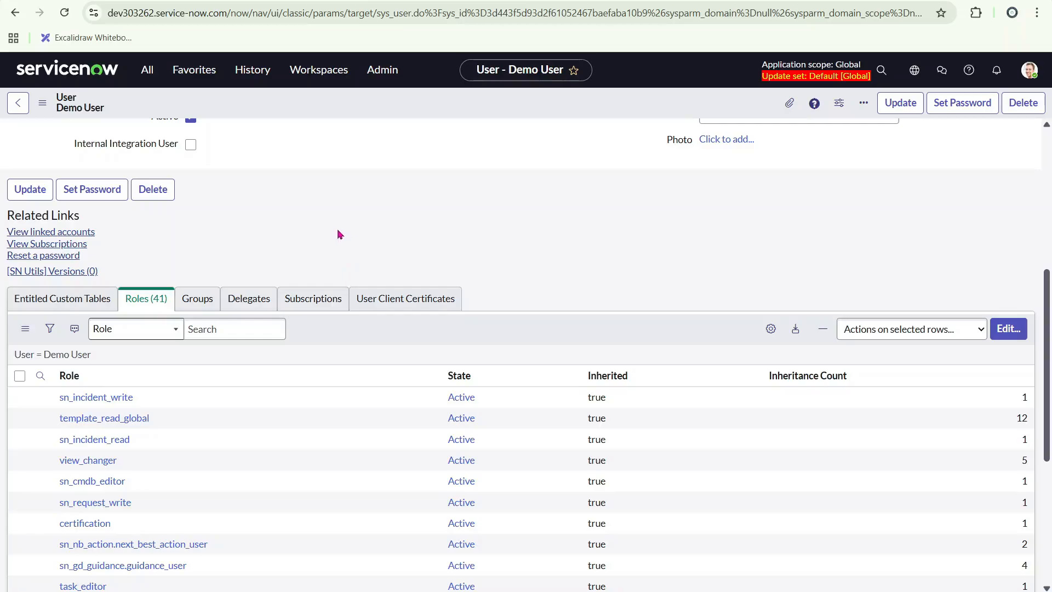
scroll(268, 418, "down", 5)
scroll(268, 418, "down", 5)
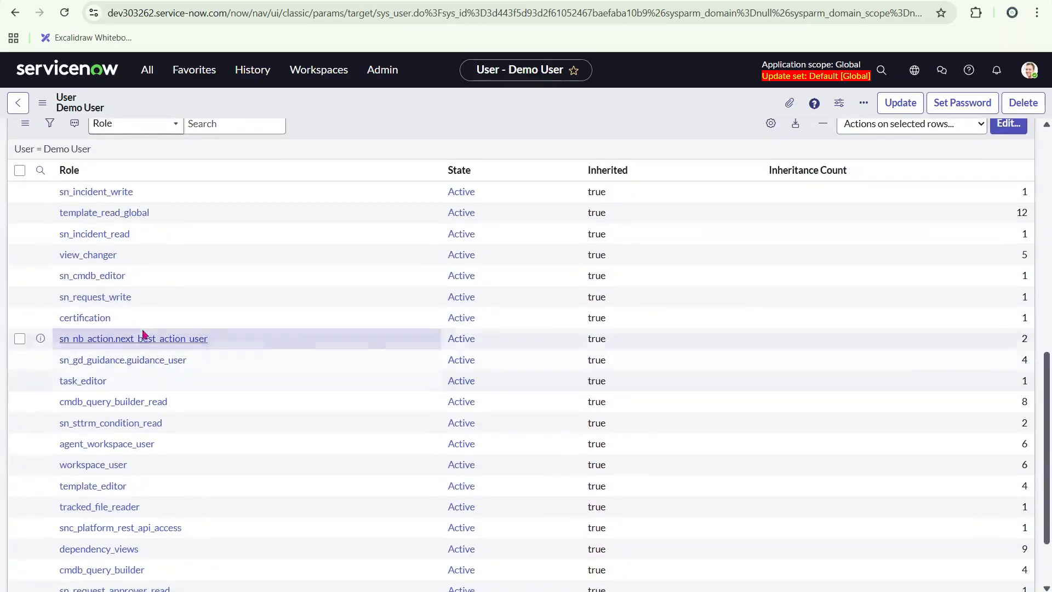
scroll(164, 191, "up", 3)
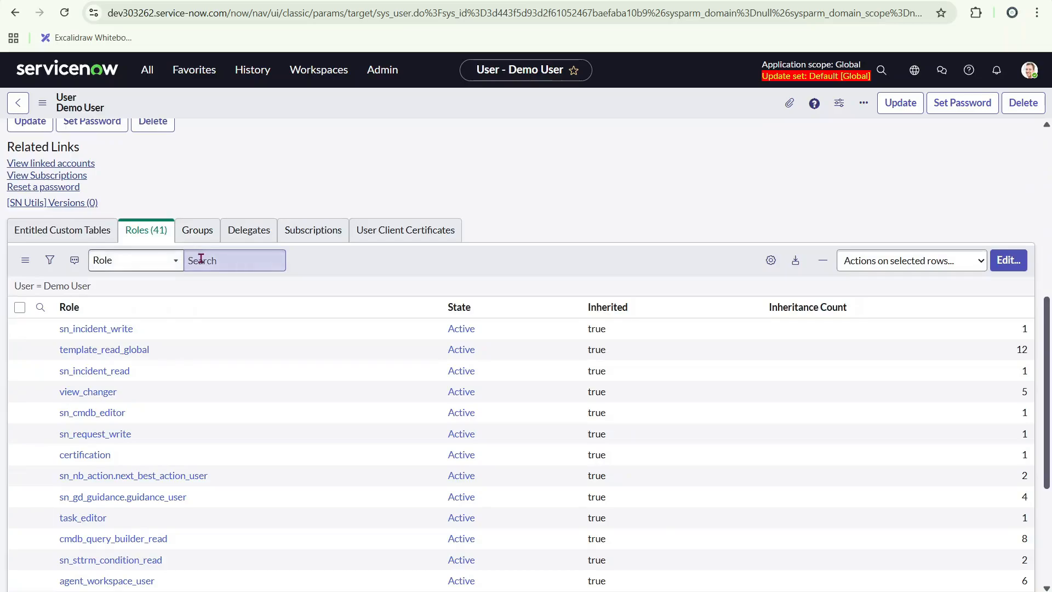
scroll(996, 319, "down", 4)
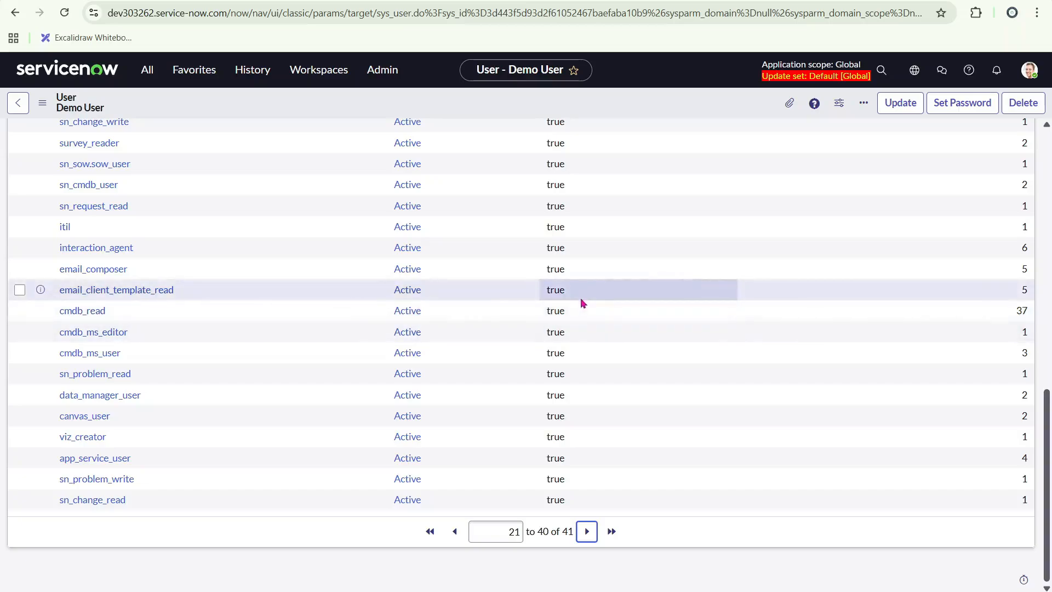
scroll(581, 293, "up", 5)
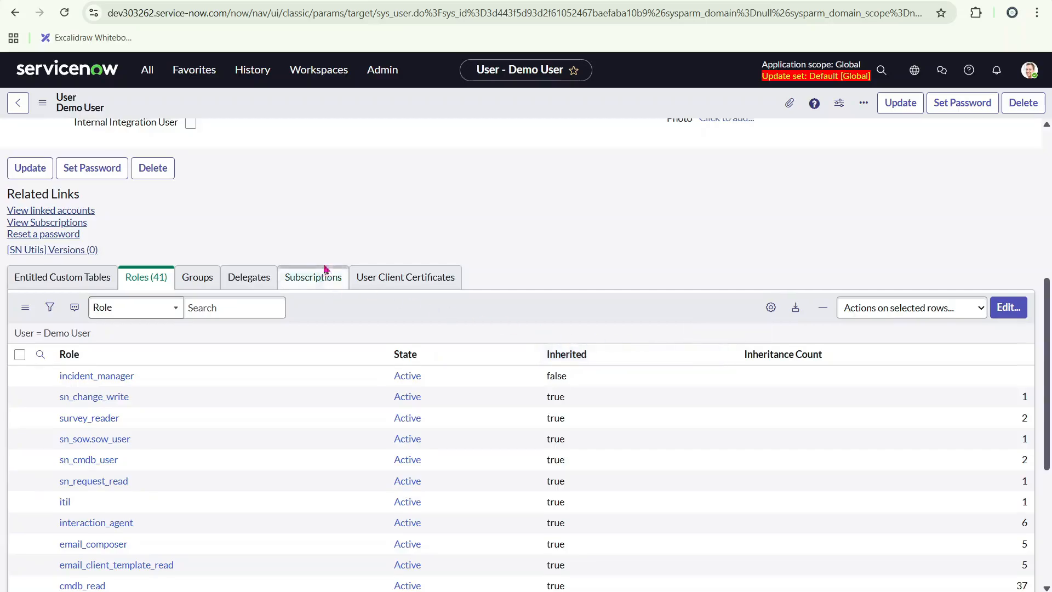
scroll(985, 172, "up", 6)
scroll(1010, 155, "up", 5)
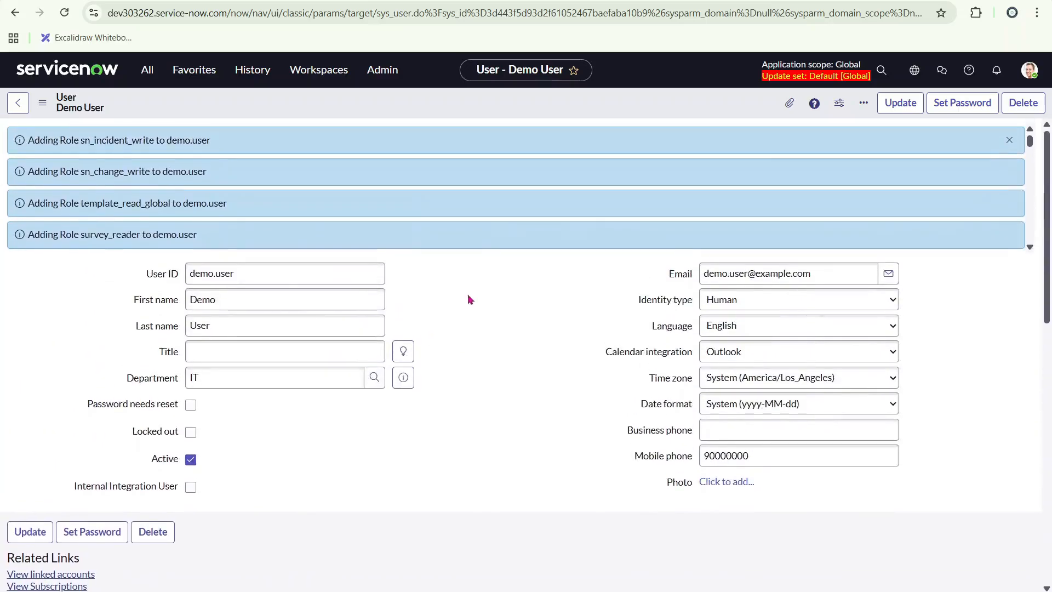
left_click(1010, 141)
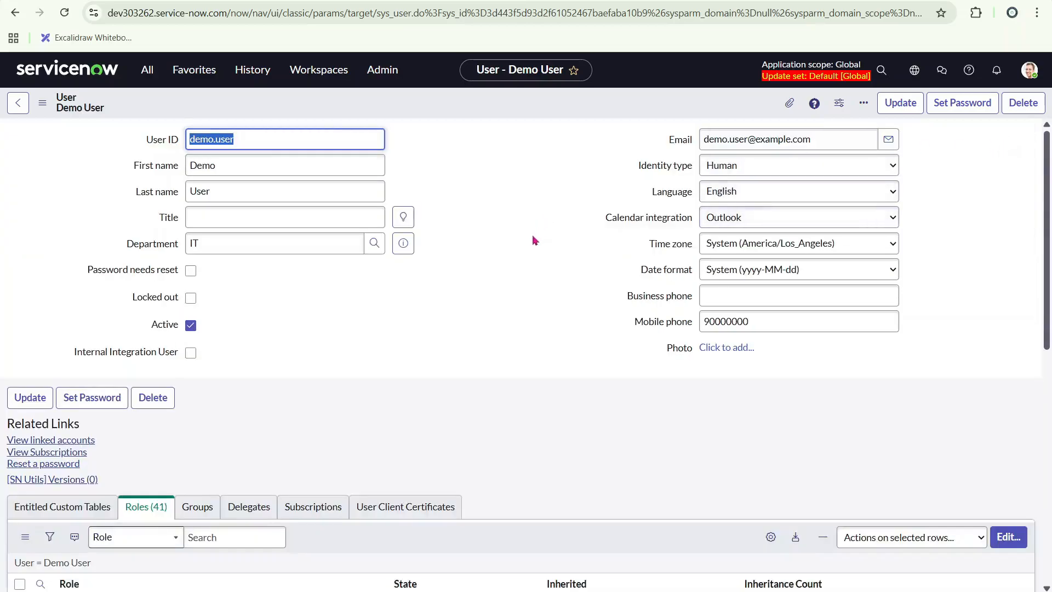
Compare the Inherited values of incident_manager and the other roles in the demo user's roles list.
scroll(458, 261, "down", 5)
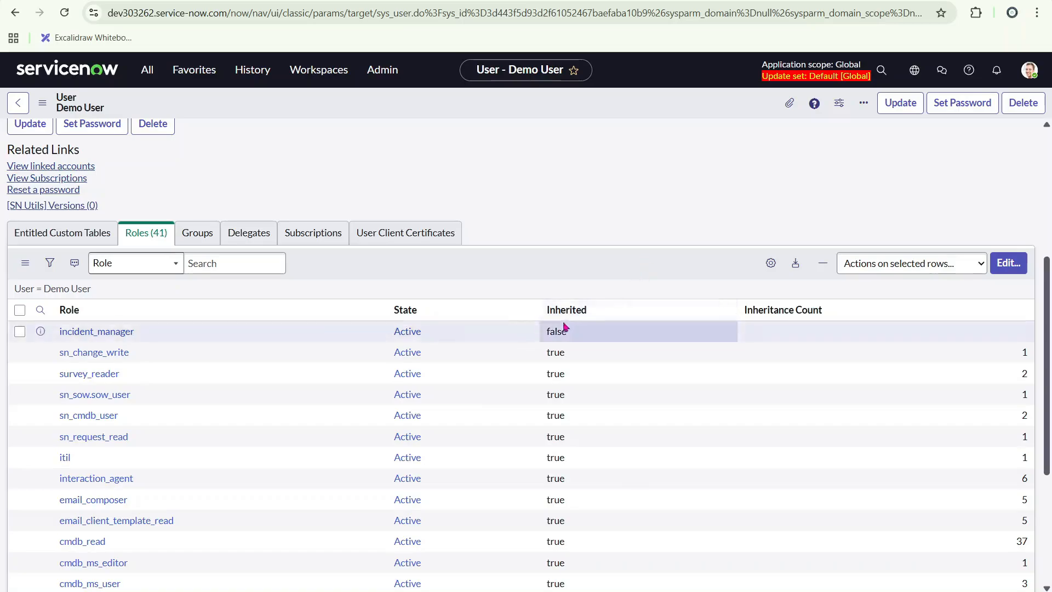
scroll(565, 328, "up", 2)
scroll(591, 378, "down", 1)
scroll(595, 375, "down", 1)
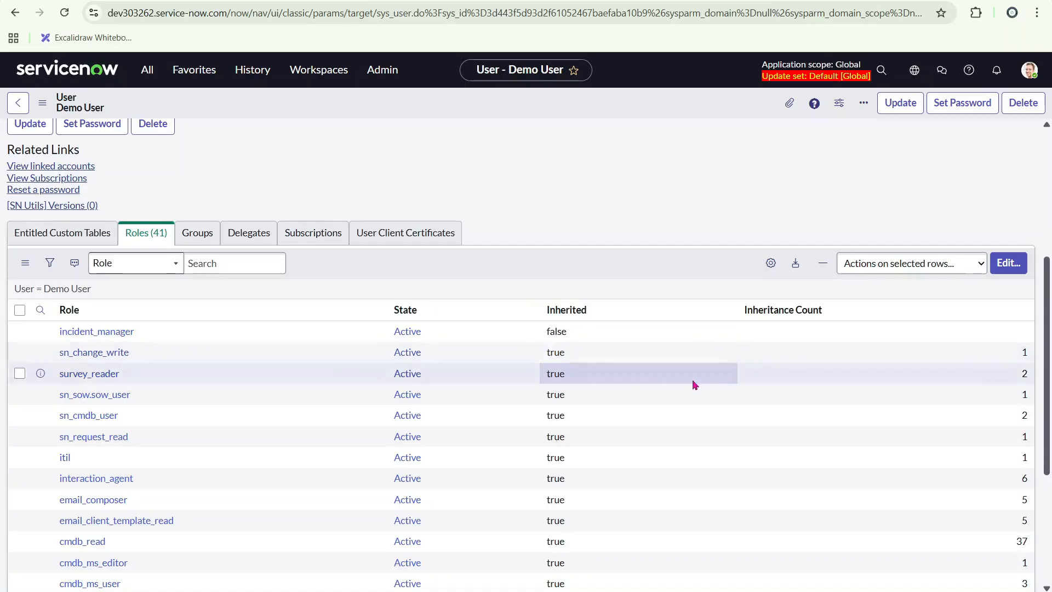
scroll(605, 348, "down", 1)
scroll(605, 349, "down", 2)
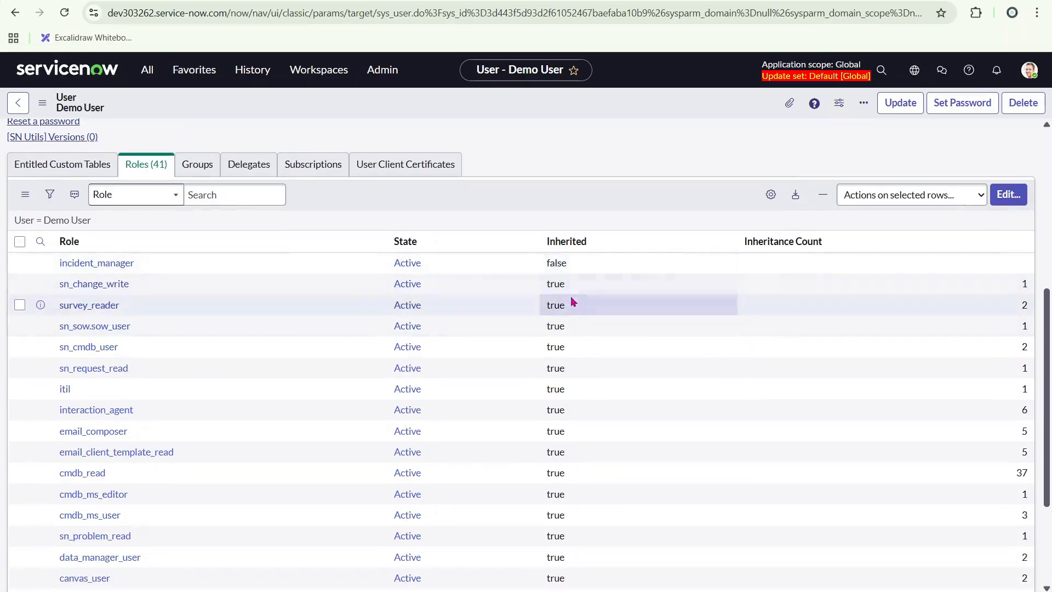
scroll(574, 284, "up", 10)
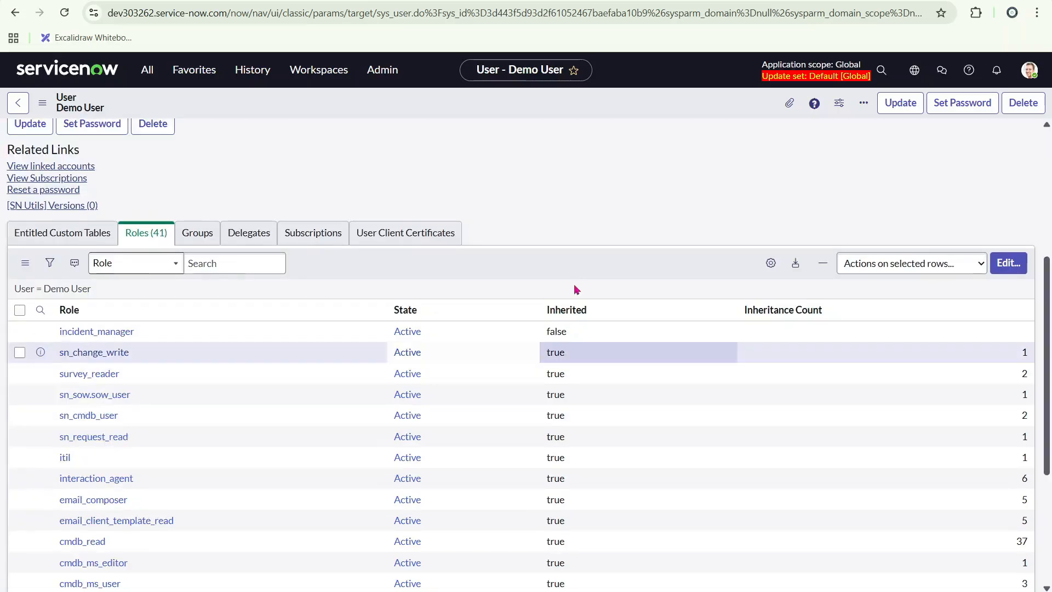
scroll(541, 201, "down", 4)
scroll(382, 329, "down", 3)
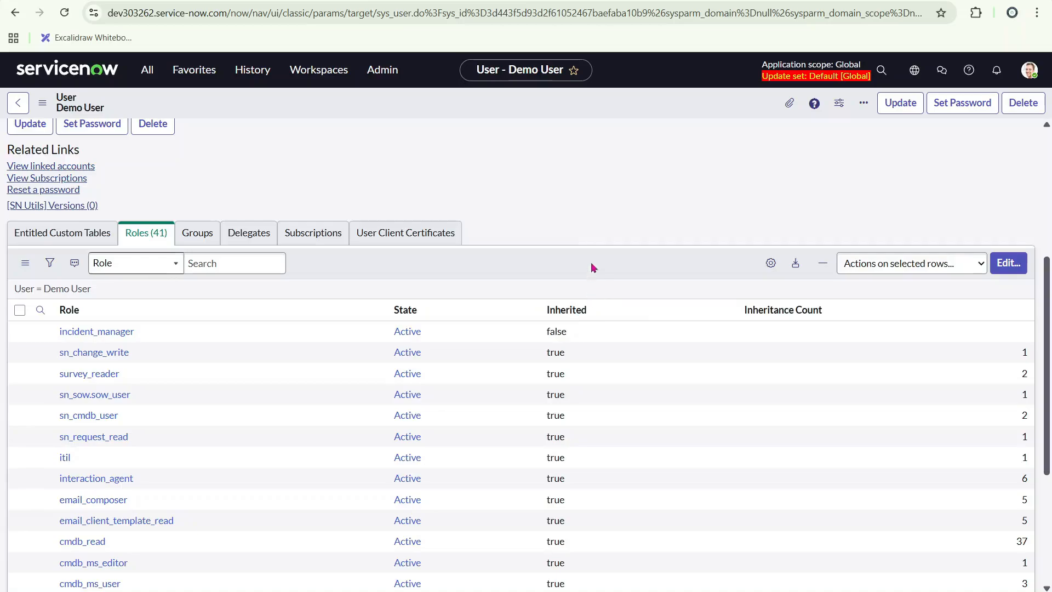
Show the Groups related list on the demo user's record.
scroll(573, 163, "down", 1)
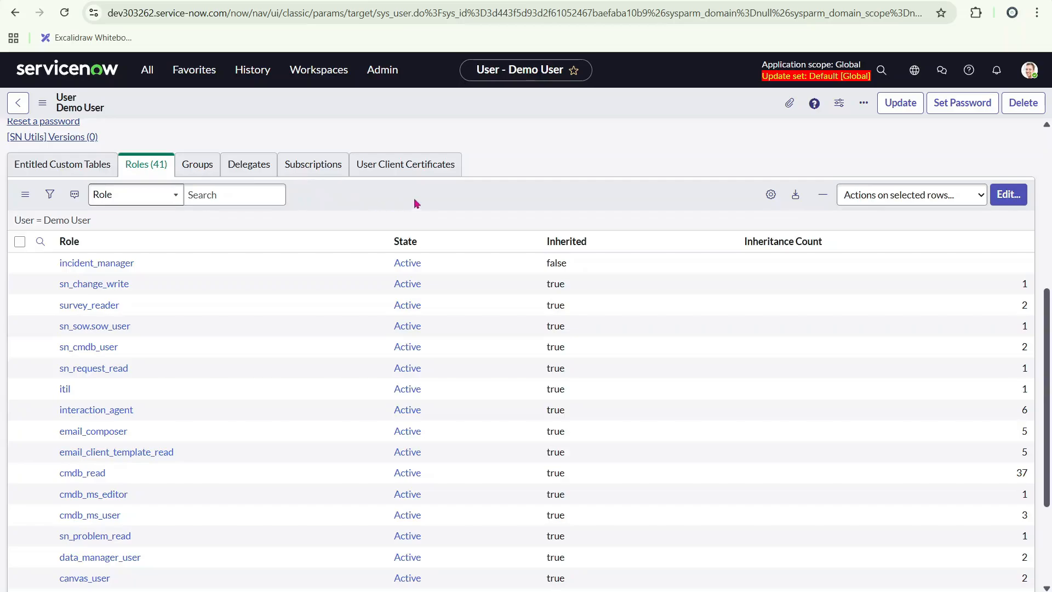
scroll(507, 193, "up", 2)
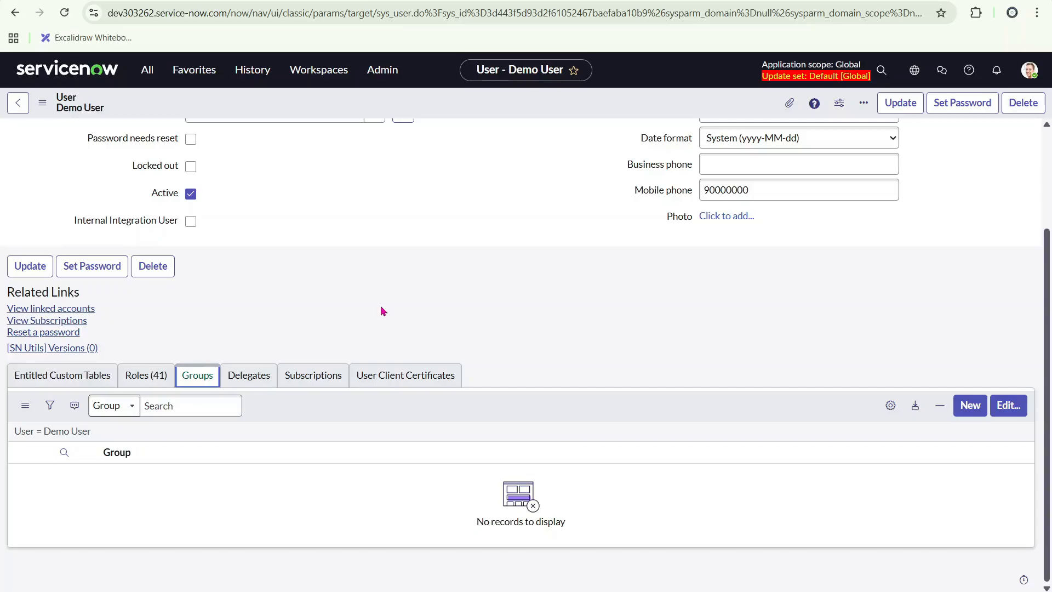
scroll(214, 170, "up", 3)
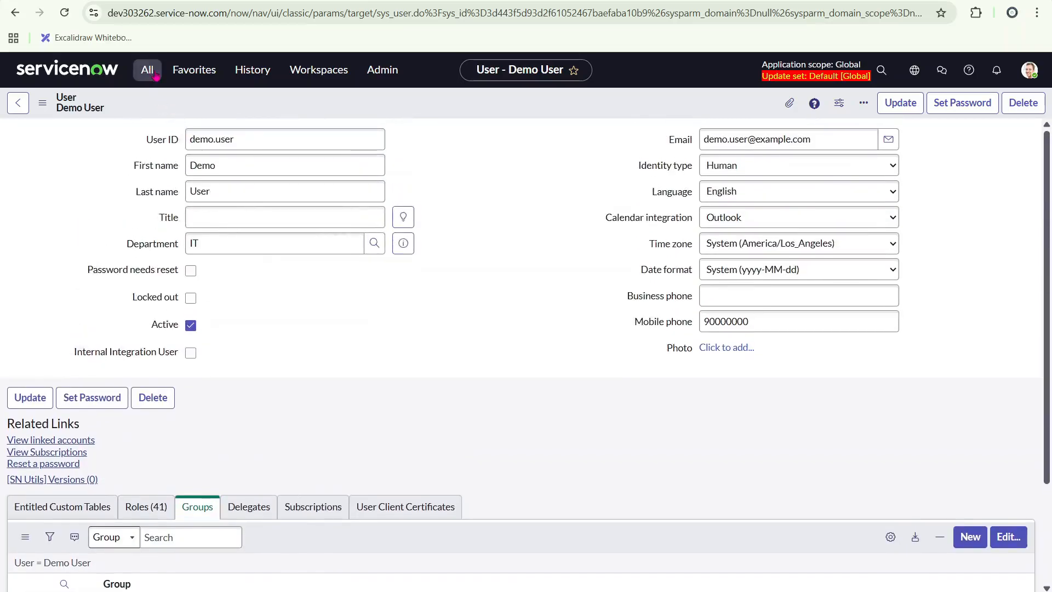
Filter the application navigator for "user", open Groups under System Security, and highlight the list's table name and record total.
left_click(146, 69)
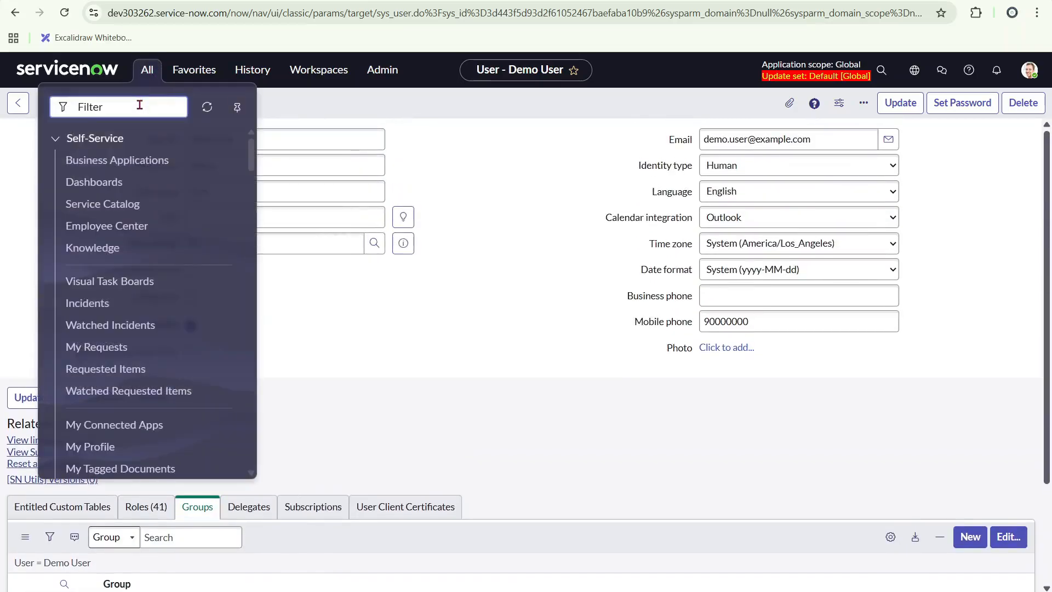
type("user")
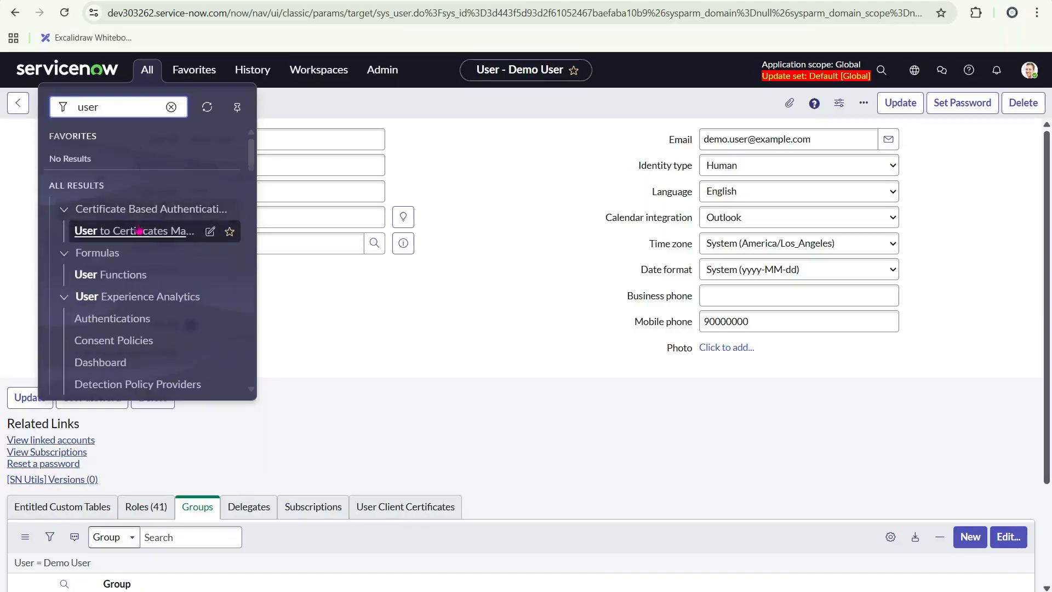
scroll(139, 231, "down", 10)
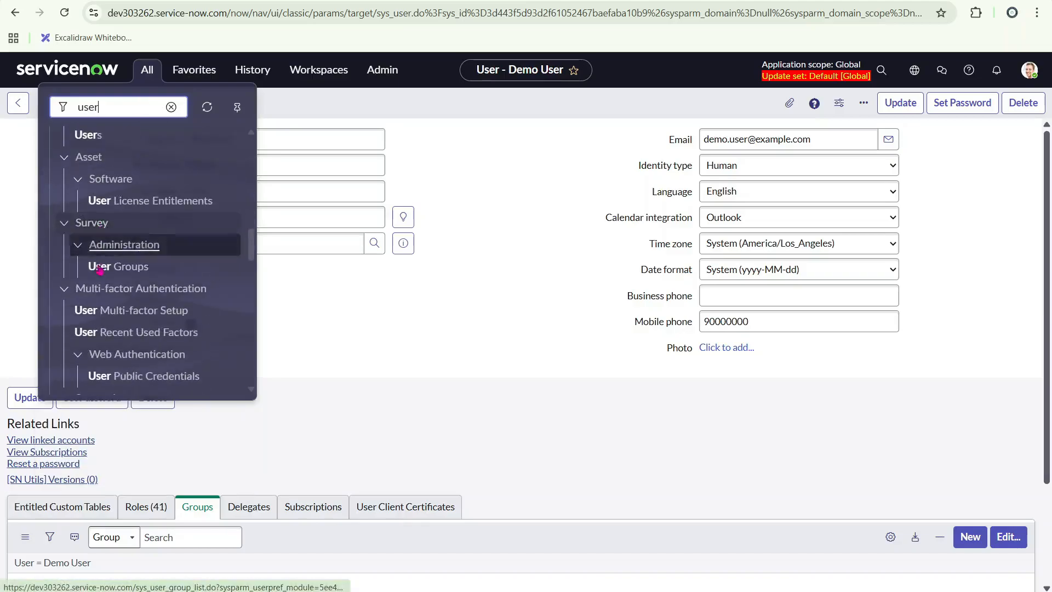
scroll(99, 269, "down", 5)
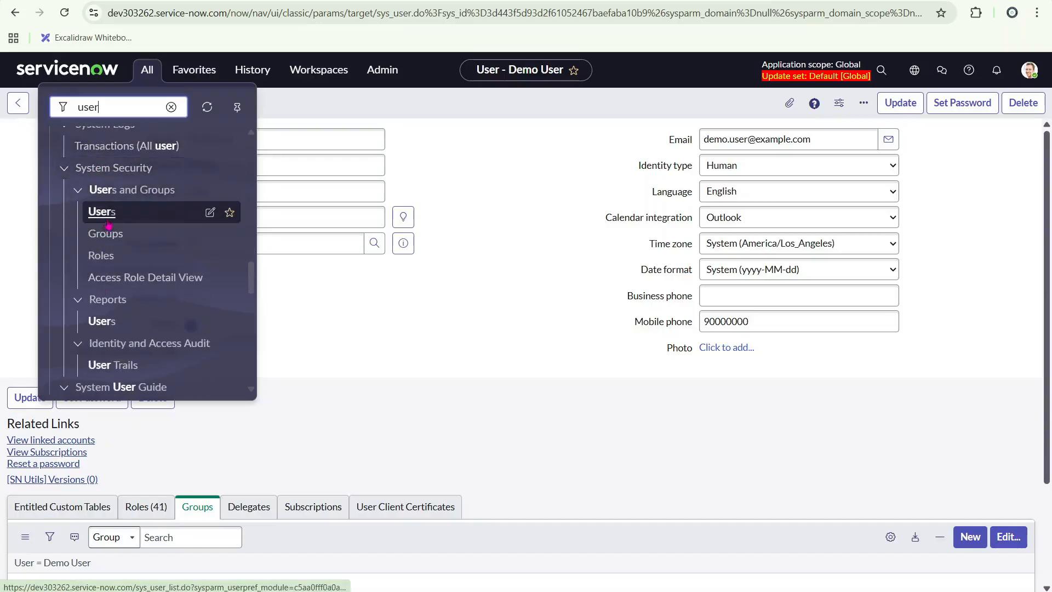
left_click(107, 234)
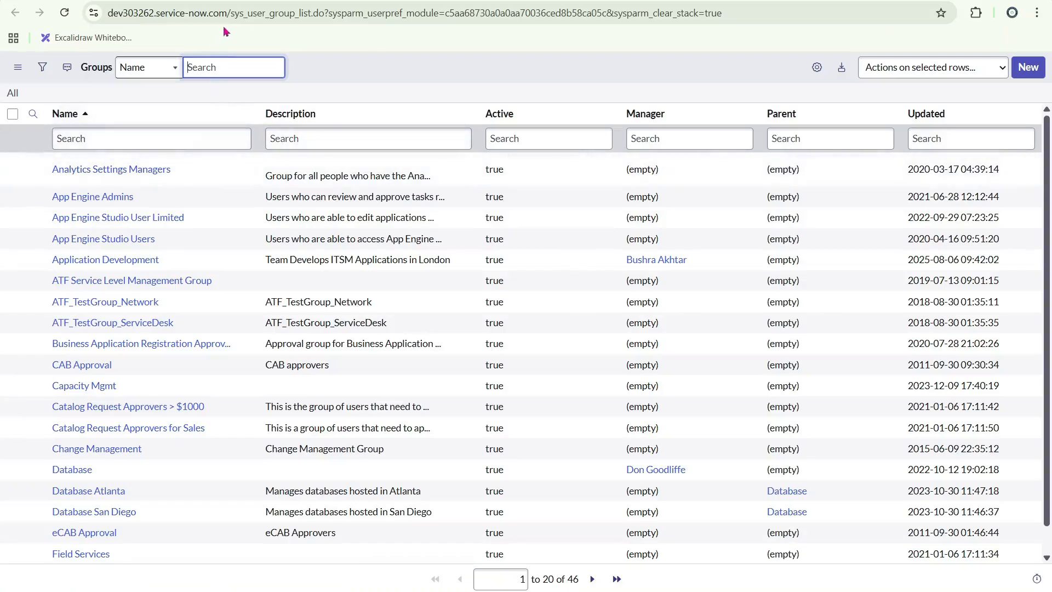
left_click_drag(233, 13, 294, 13)
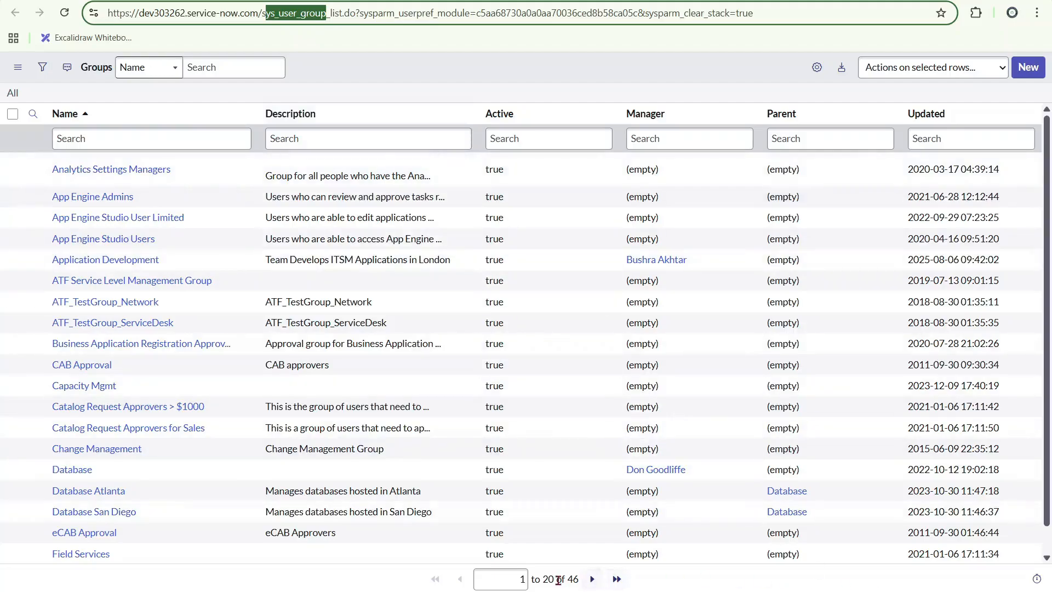
left_click_drag(566, 580, 572, 580)
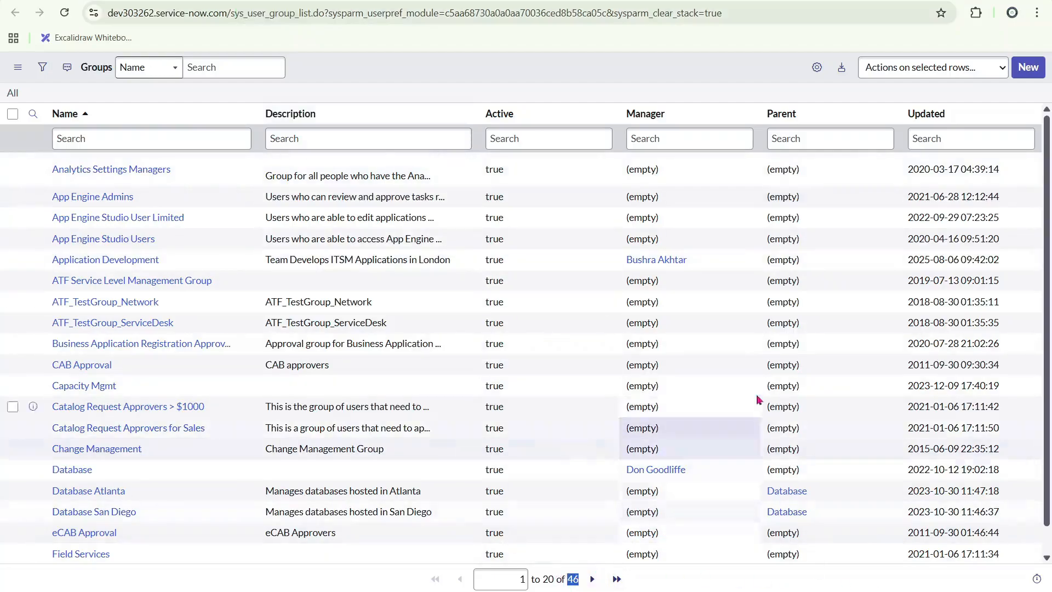
Start a new group record named "The Glide Script" and enter the group's email address.
left_click(1025, 68)
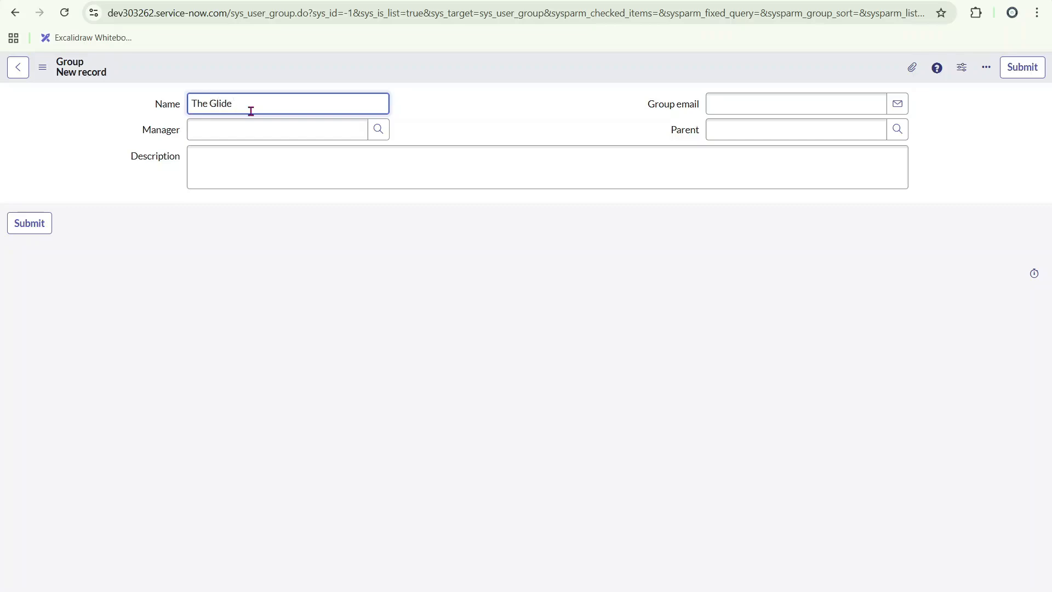
left_click(769, 96)
type("tgs@exa")
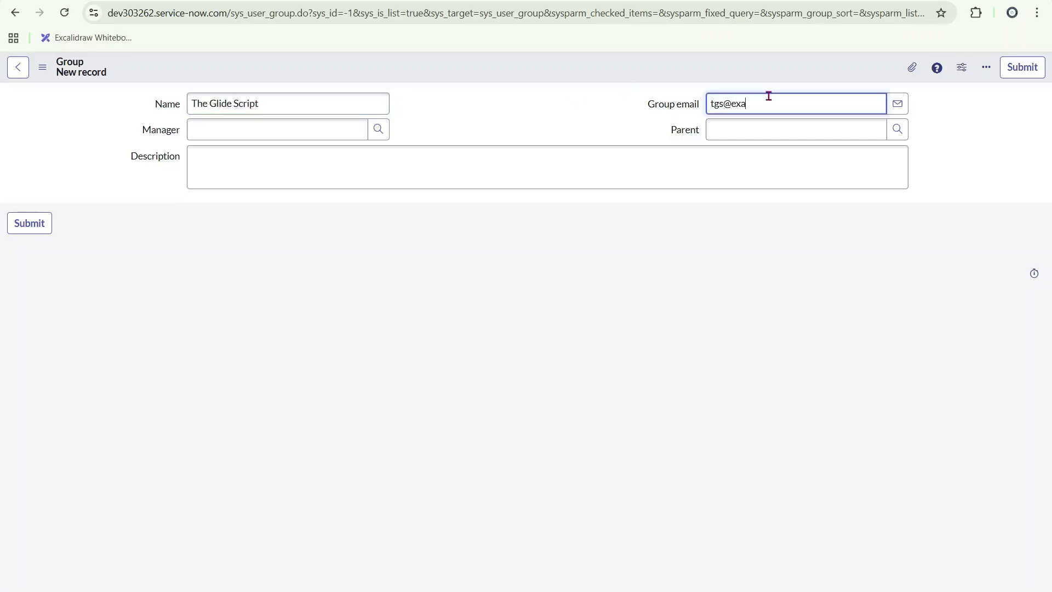
type("mple.com")
Choose the new group's manager from the user lookup and place the cursor in its description.
left_click(308, 169)
left_click(282, 123)
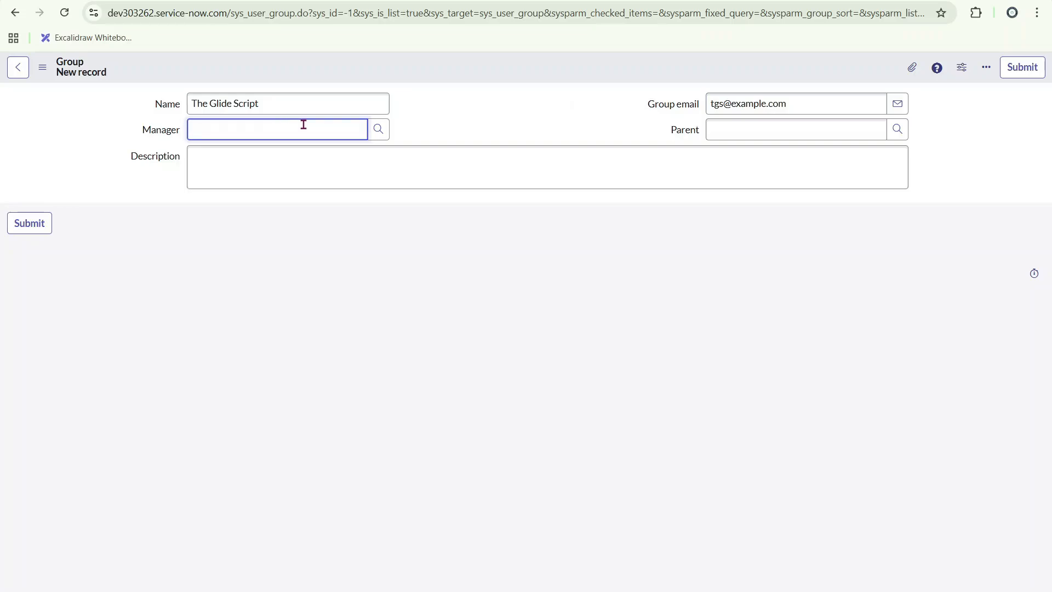
left_click(378, 130)
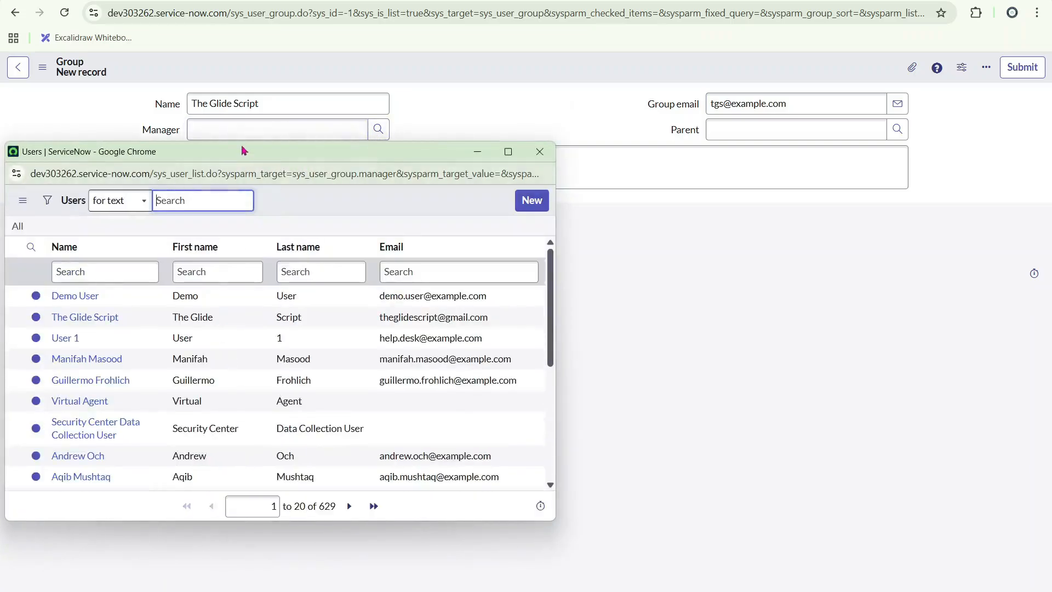
left_click_drag(244, 150, 326, 139)
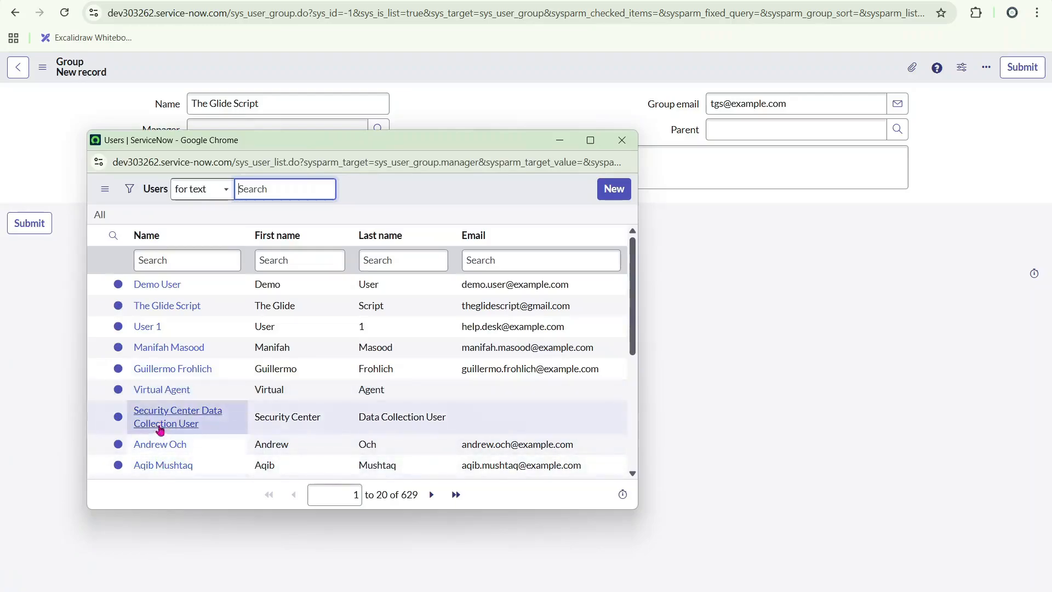
left_click(168, 449)
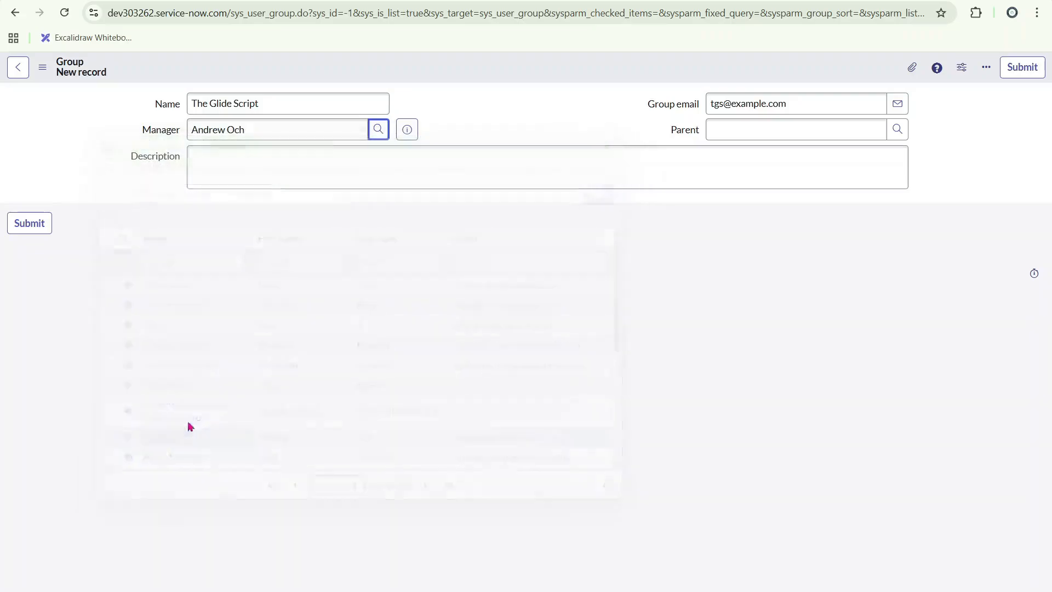
left_click(240, 166)
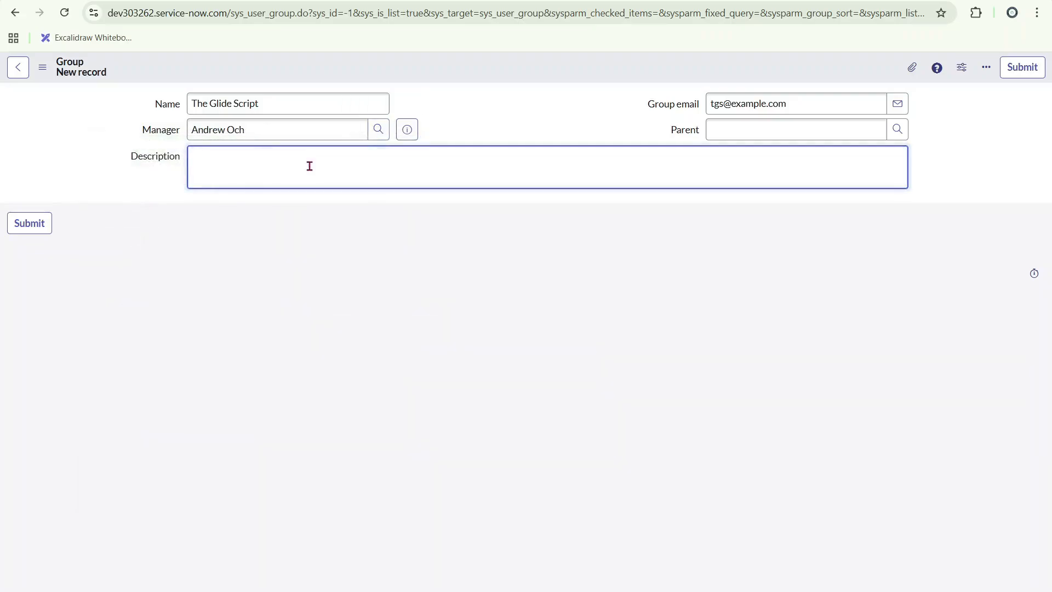
Describe the new group as "Demo group for training." and save the record, keeping it open.
type("Demo group for training.")
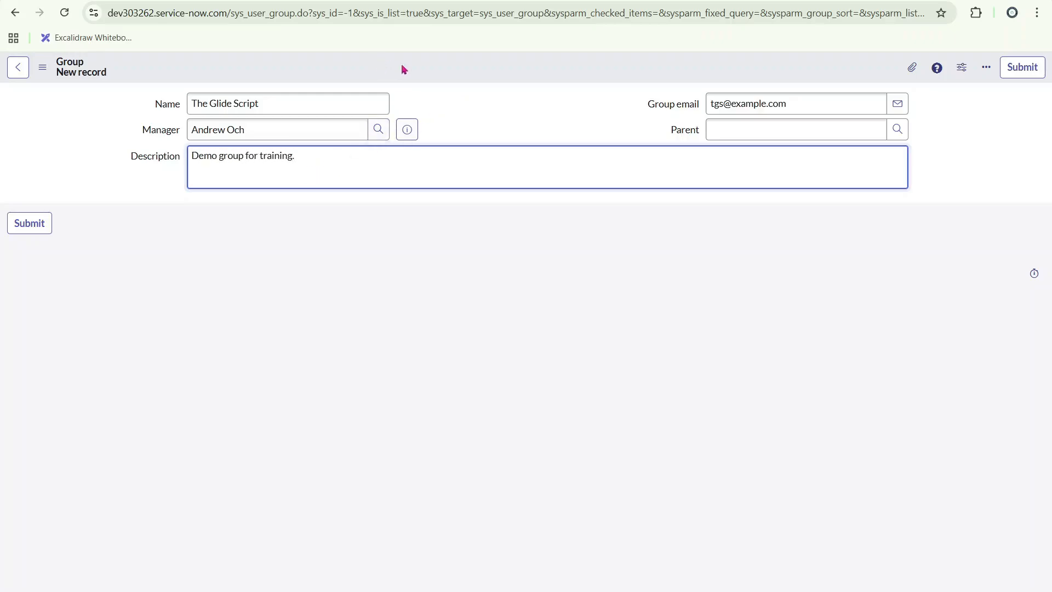
right_click(473, 61)
left_click(482, 67)
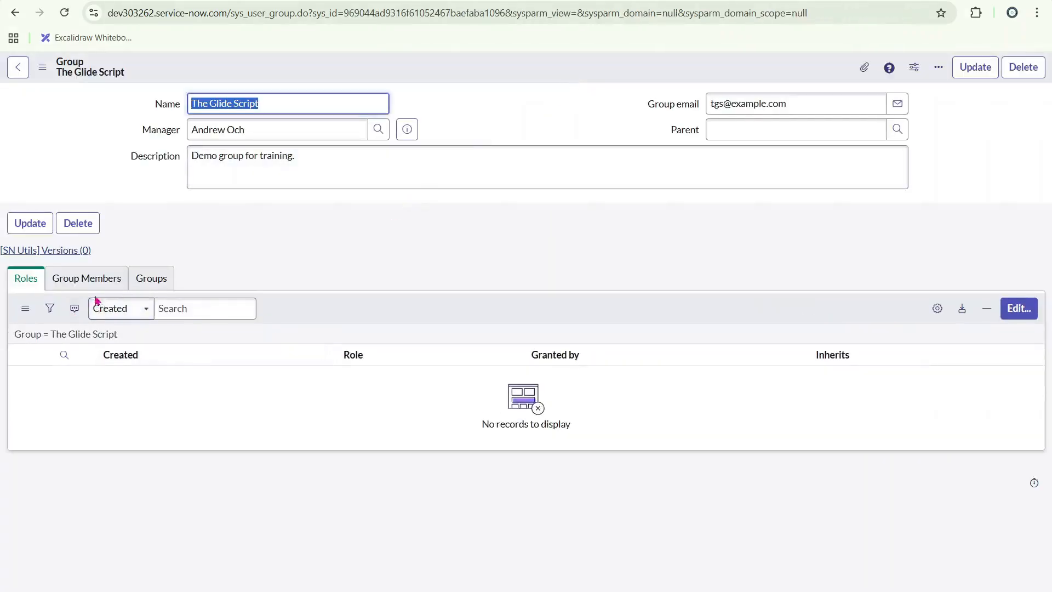
Edit the group's members and add the first two users from the collection to the Group Members List.
left_click(86, 278)
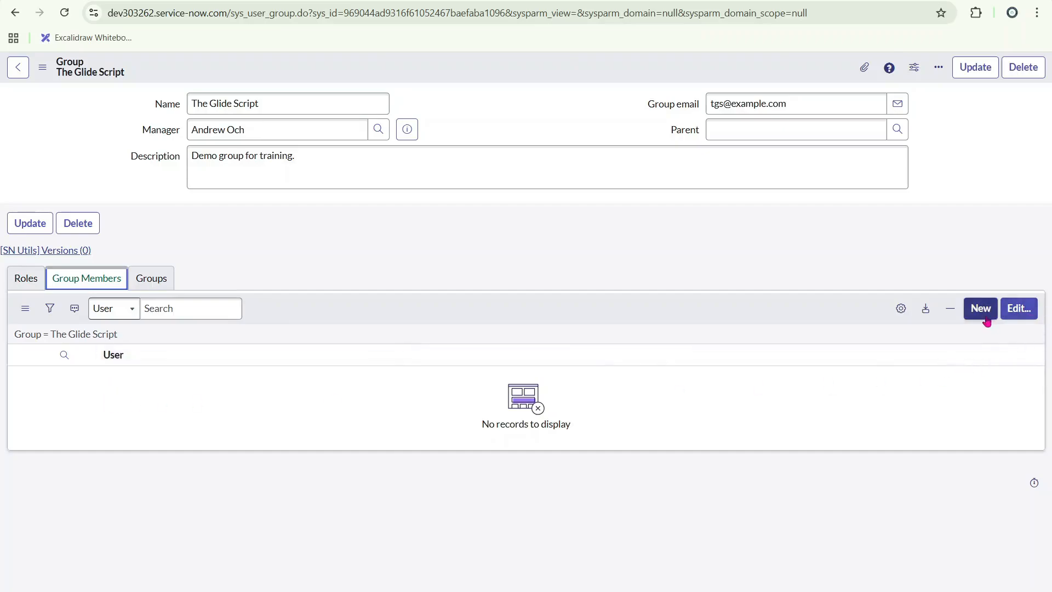
left_click(1021, 312)
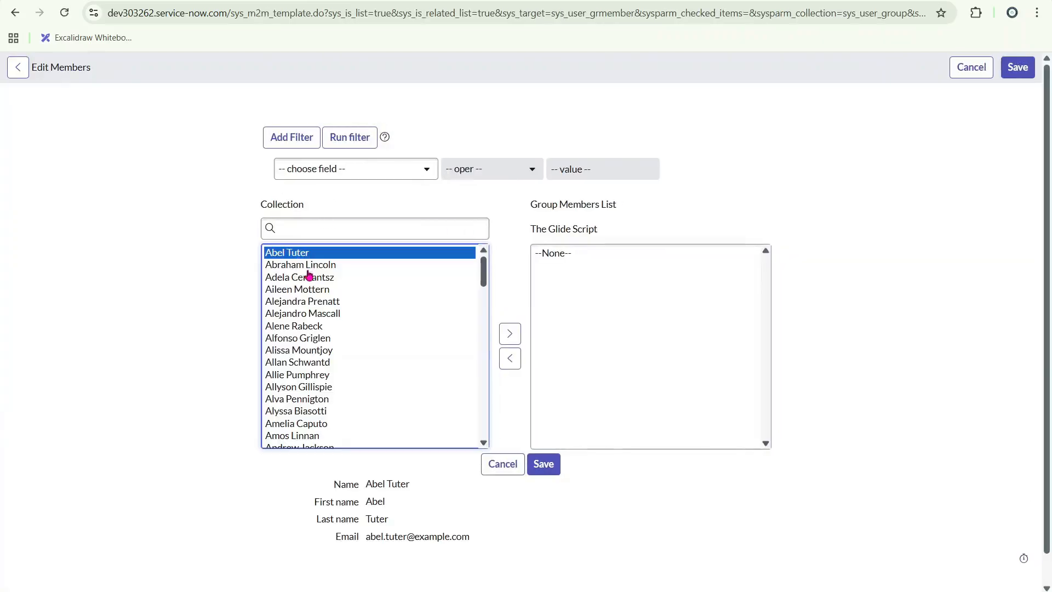
left_click(302, 265)
left_click_drag(302, 269, 305, 328)
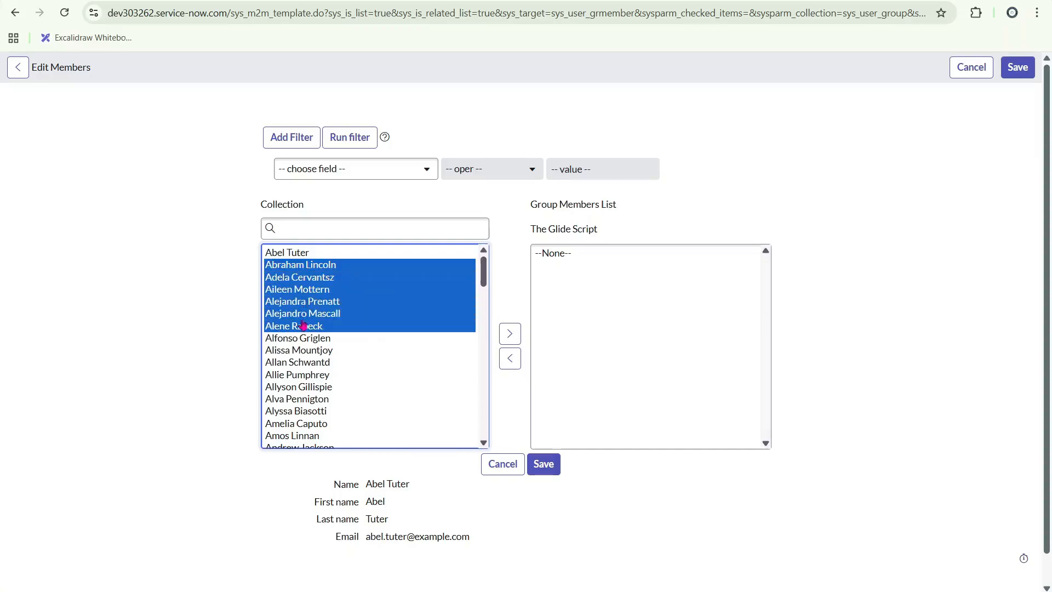
left_click(299, 256)
left_click(509, 334)
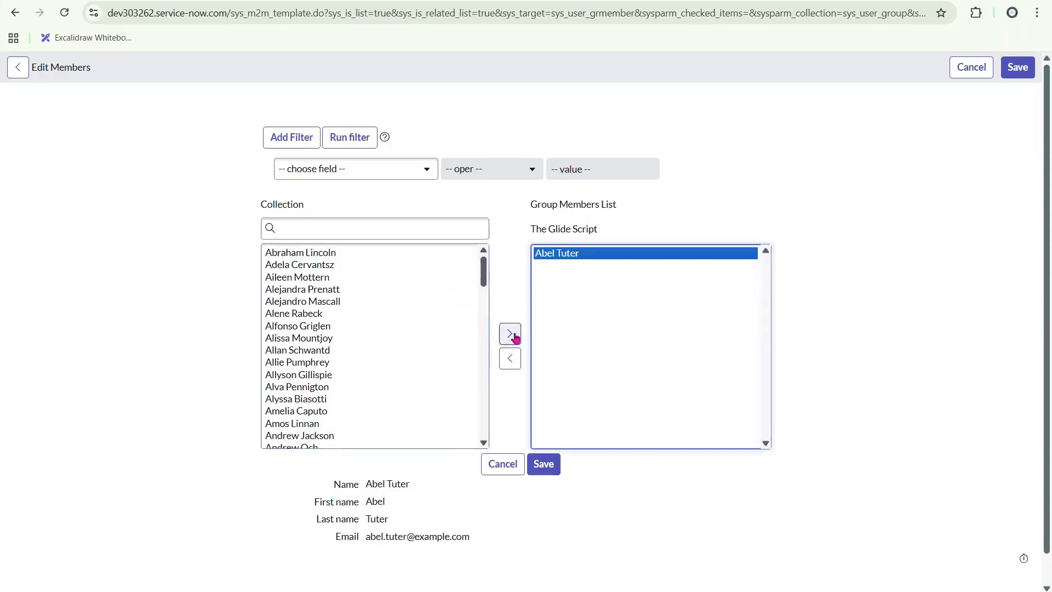
double_click(311, 254)
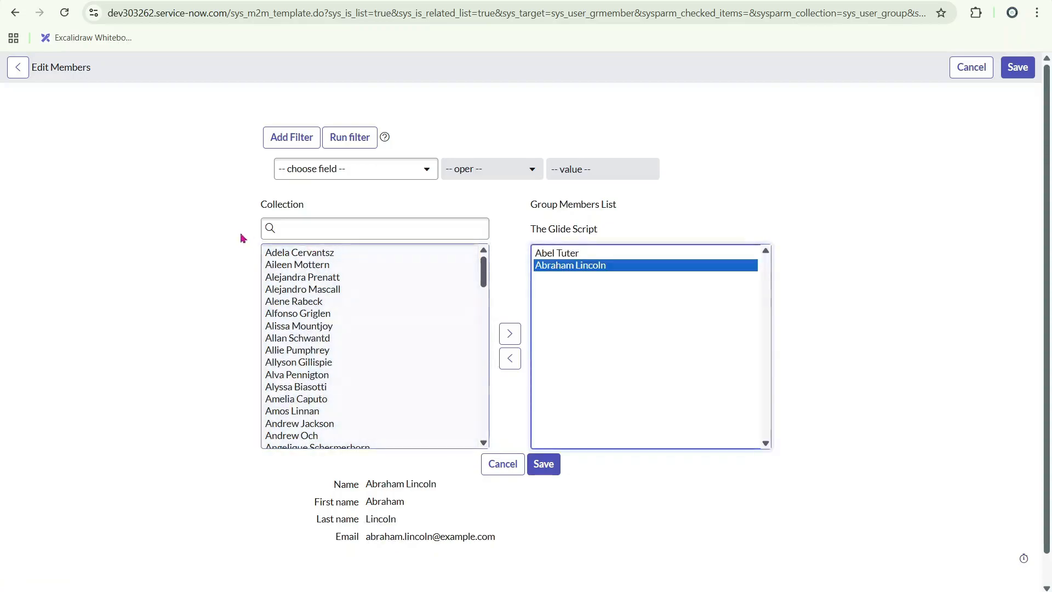
Search the collection for "demo", add Demo User to the group, save the membership and refresh the Group Members list.
left_click(311, 235)
type("de")
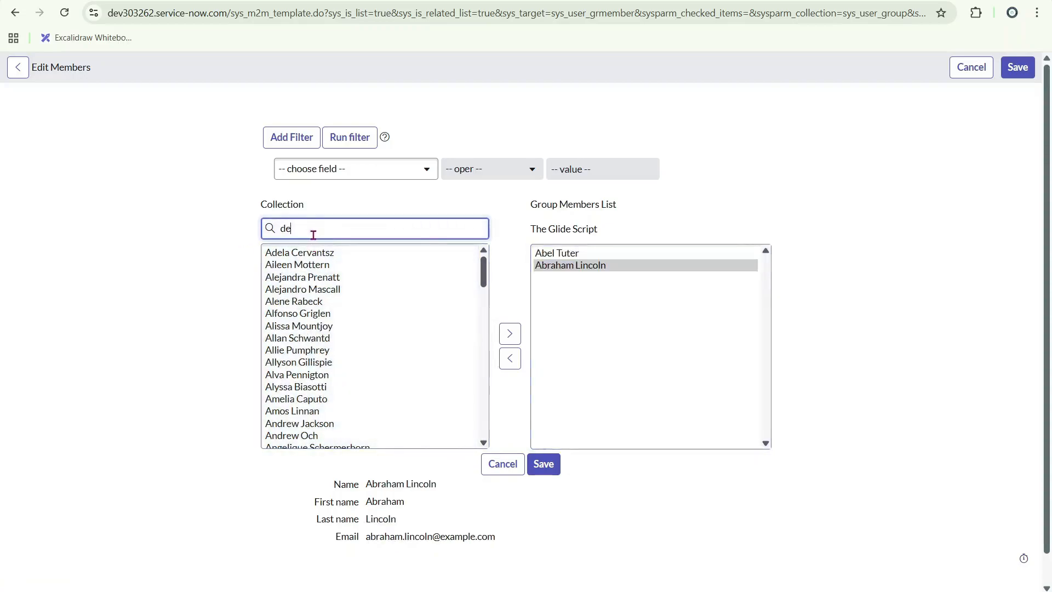
type("mo")
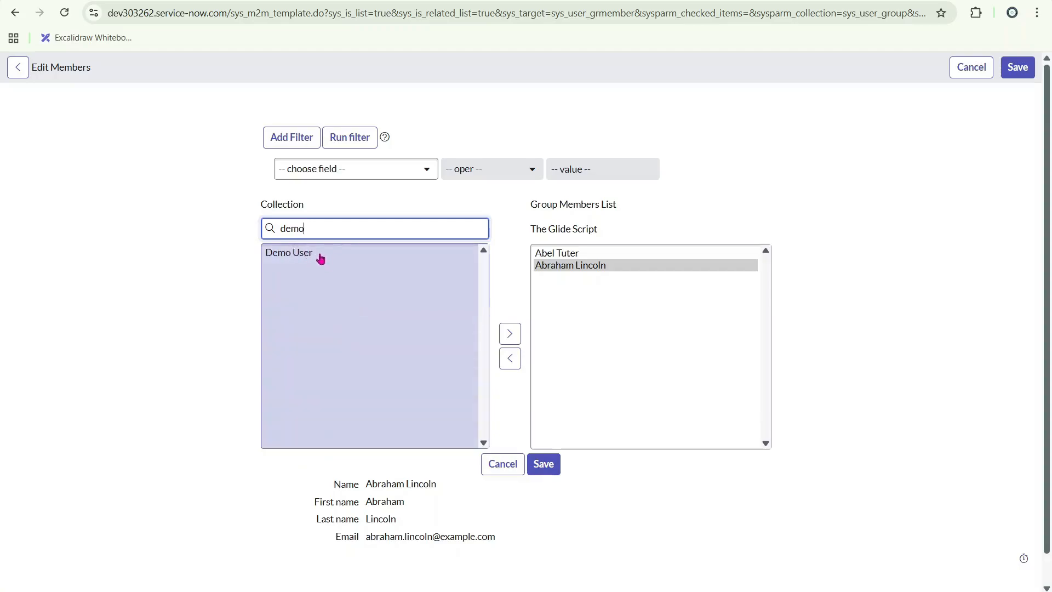
double_click(317, 255)
left_click(544, 464)
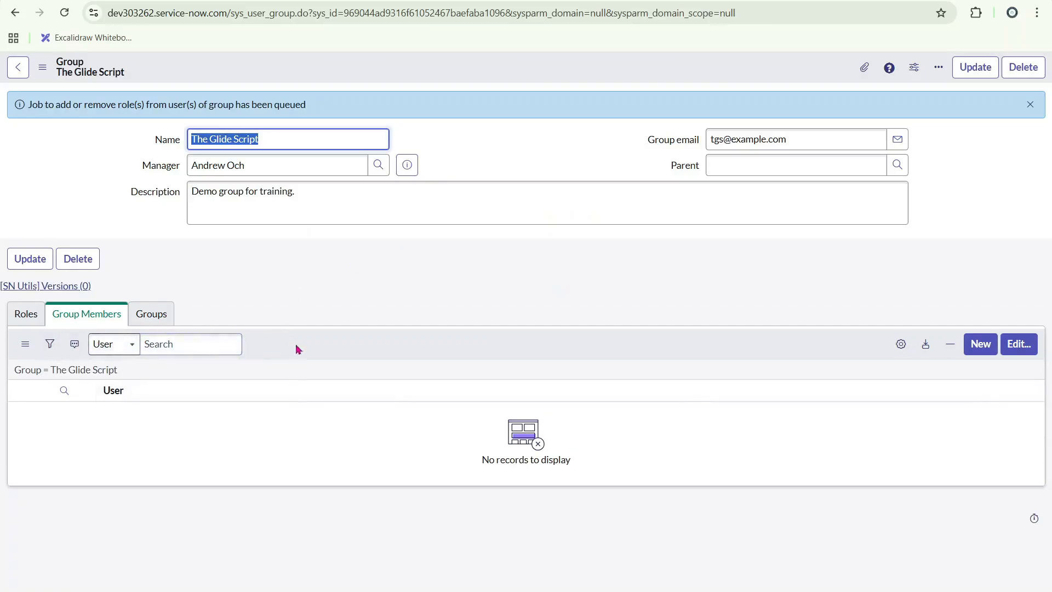
right_click(325, 344)
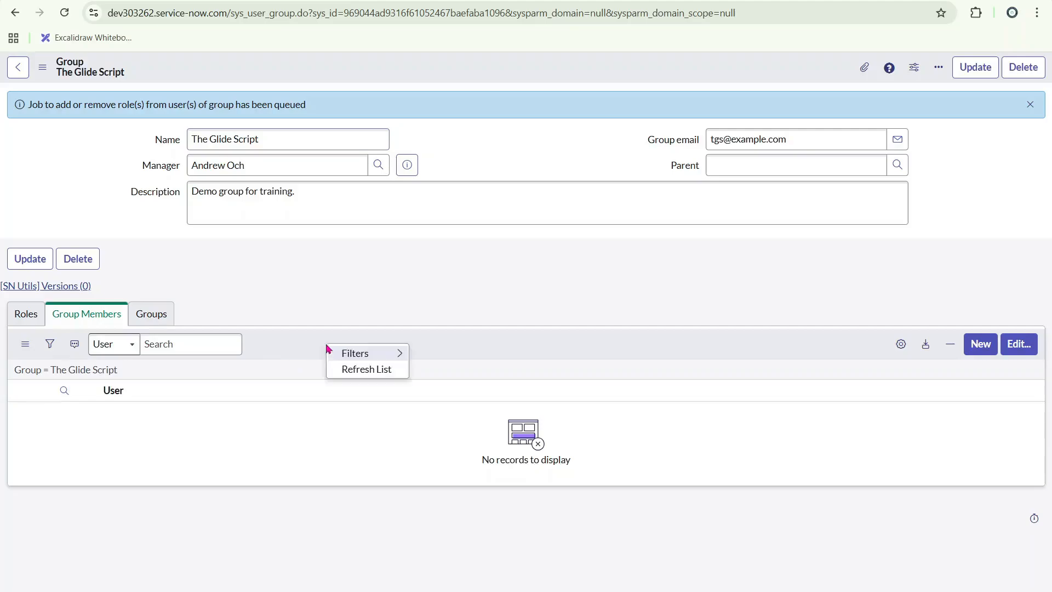
left_click(353, 370)
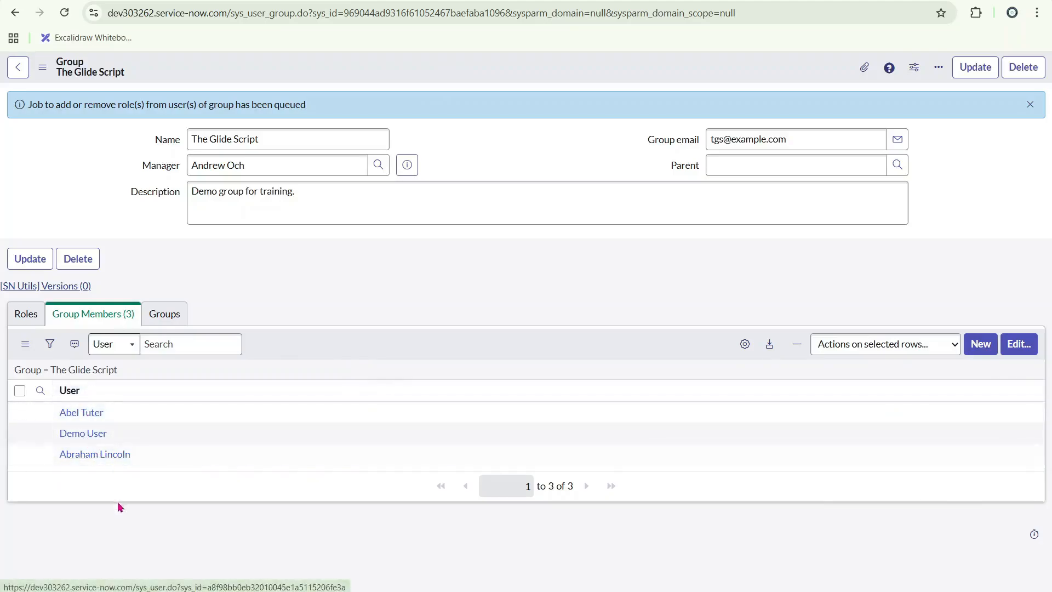
Open the Demo User record from the group's members, remove its directly assigned incident_manager role and save.
left_click(84, 434)
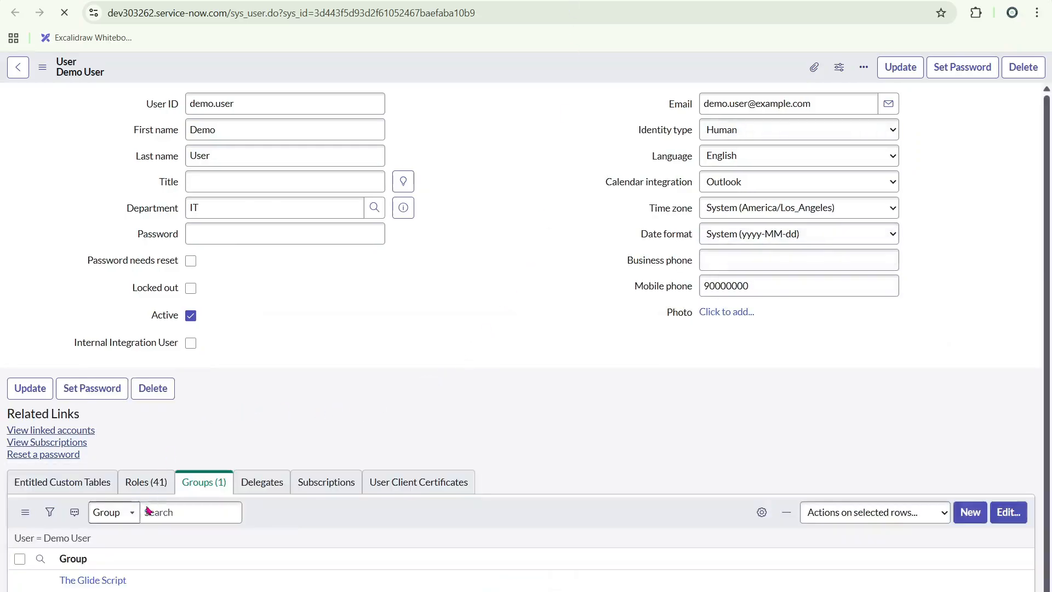
left_click(145, 470)
scroll(287, 433, "down", 3)
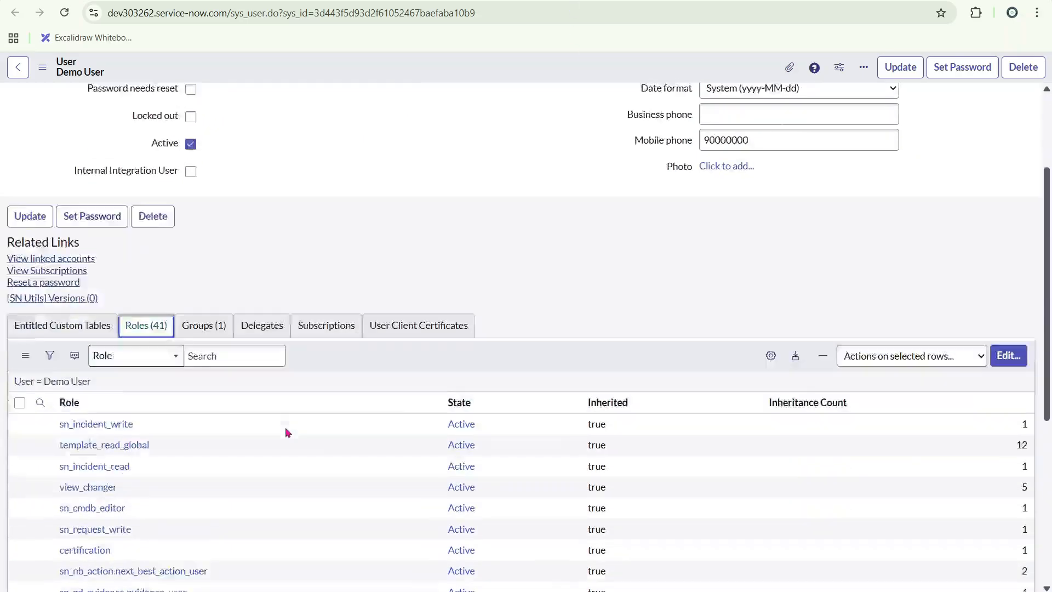
scroll(285, 426, "down", 2)
left_click(1008, 228)
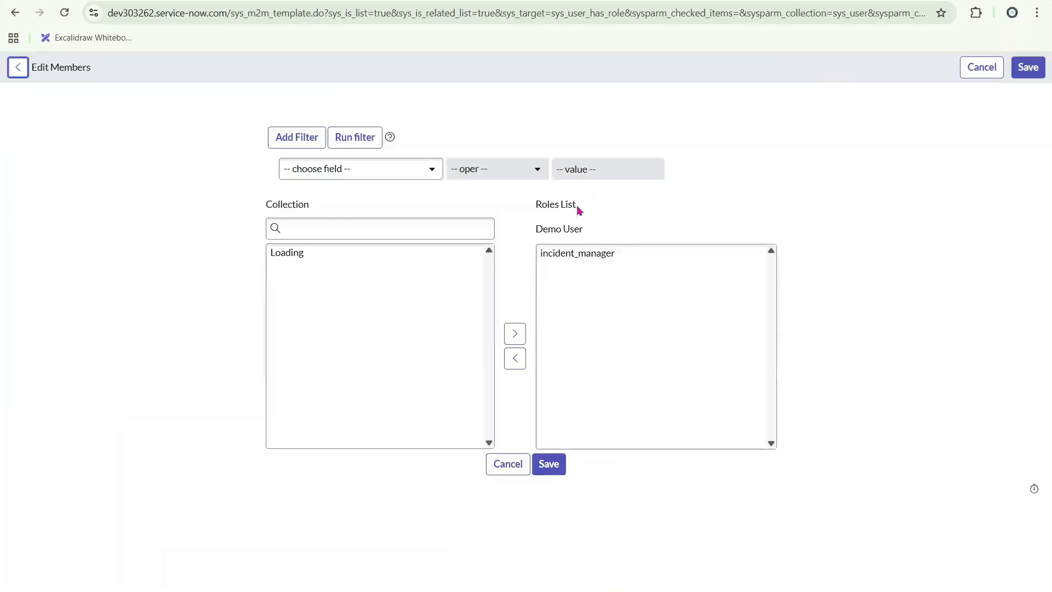
double_click(583, 254)
left_click(544, 466)
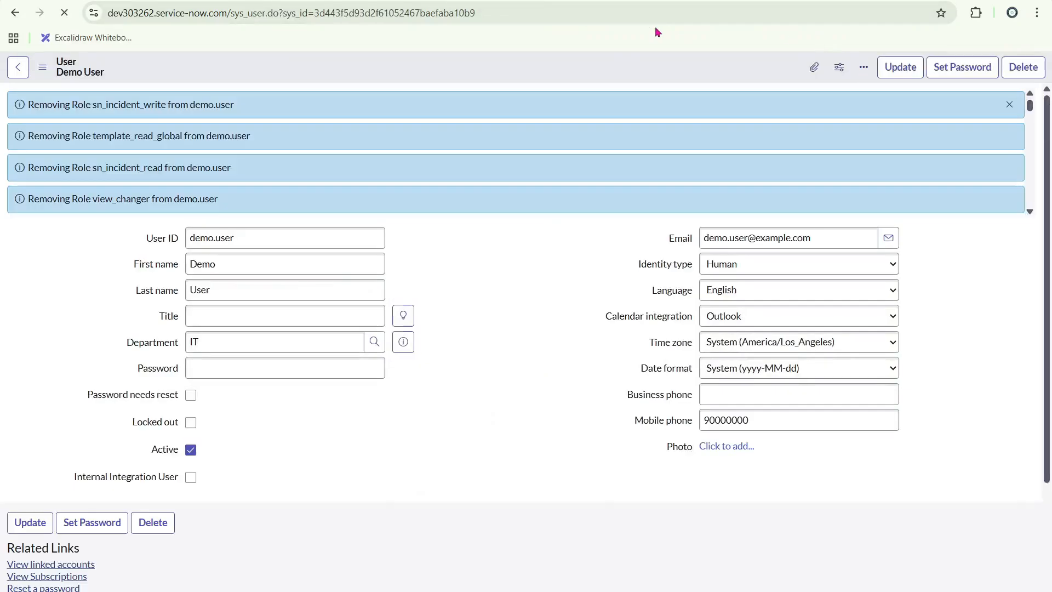
left_click(1010, 104)
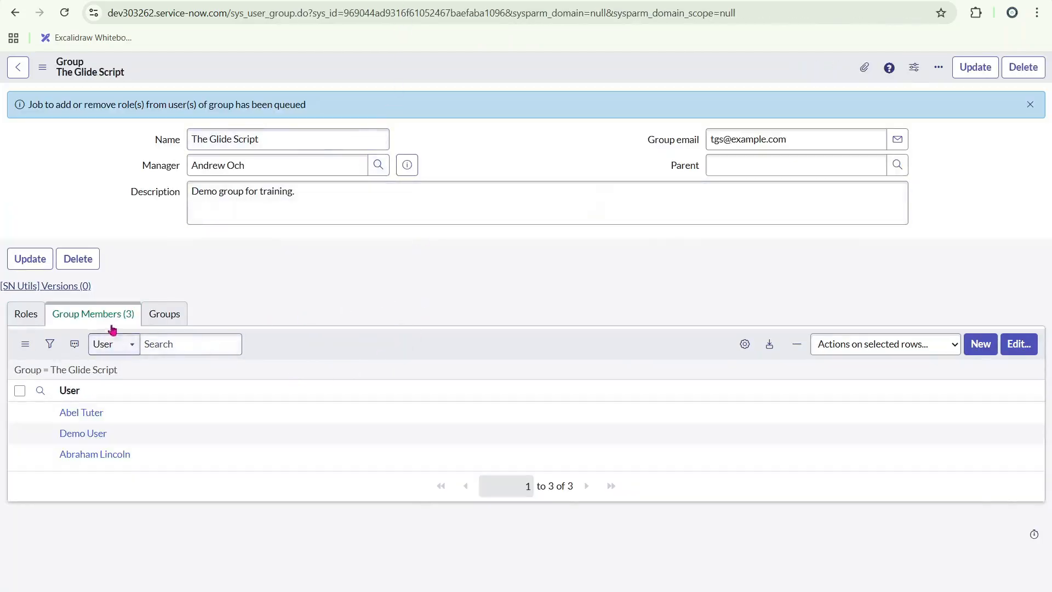
Assign the incident_manager role to The Glide Script group and save the role list.
left_click(28, 315)
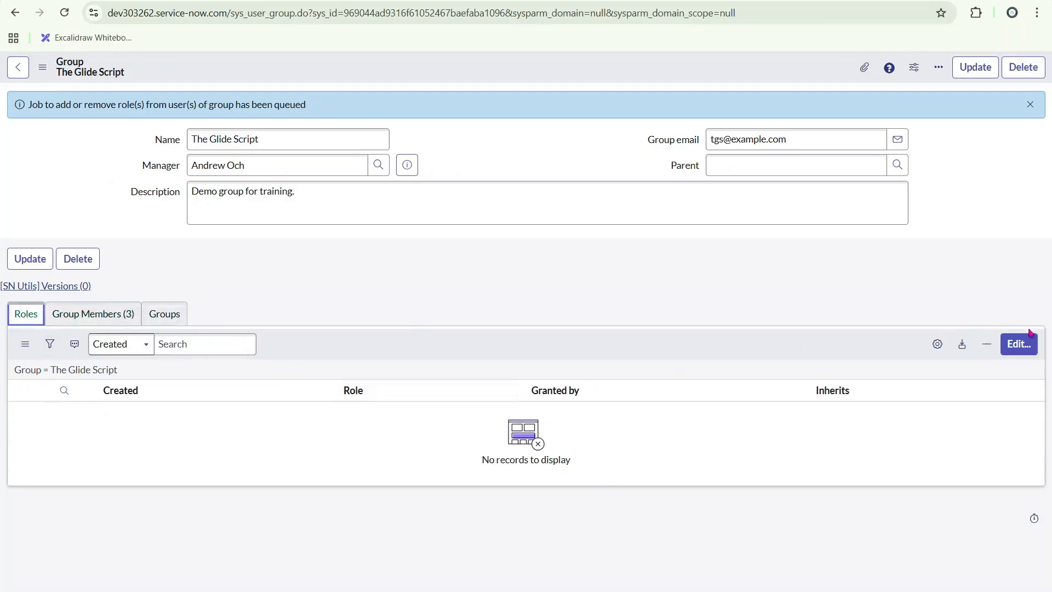
left_click(1033, 353)
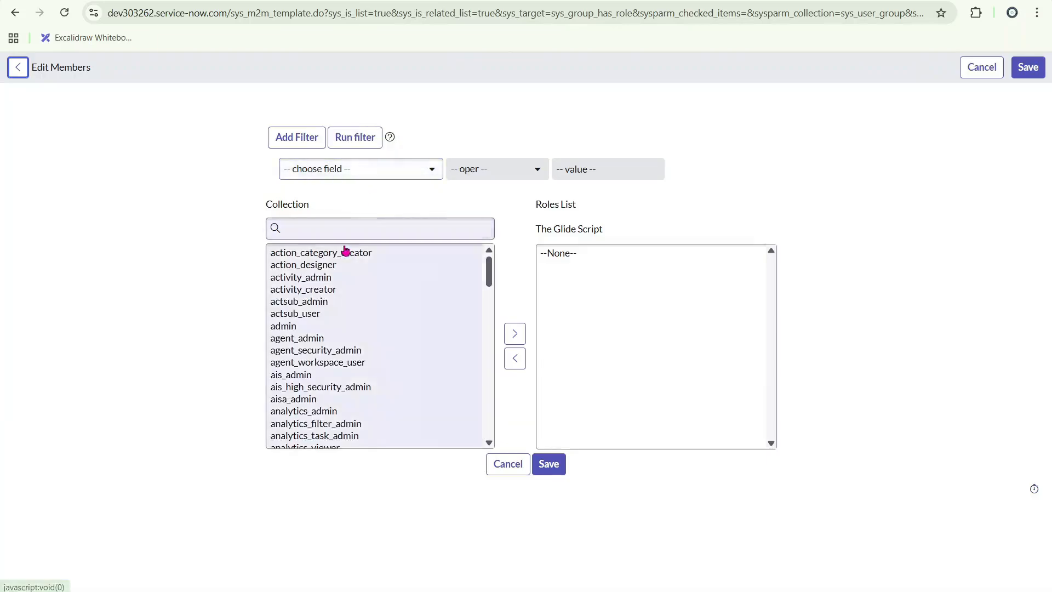
left_click(344, 233)
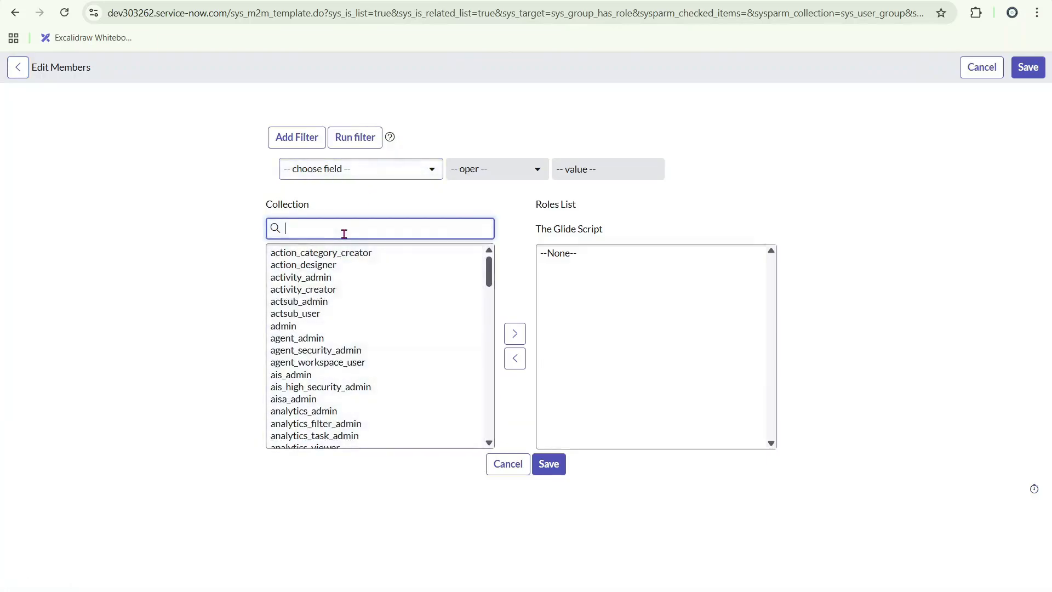
type("inci")
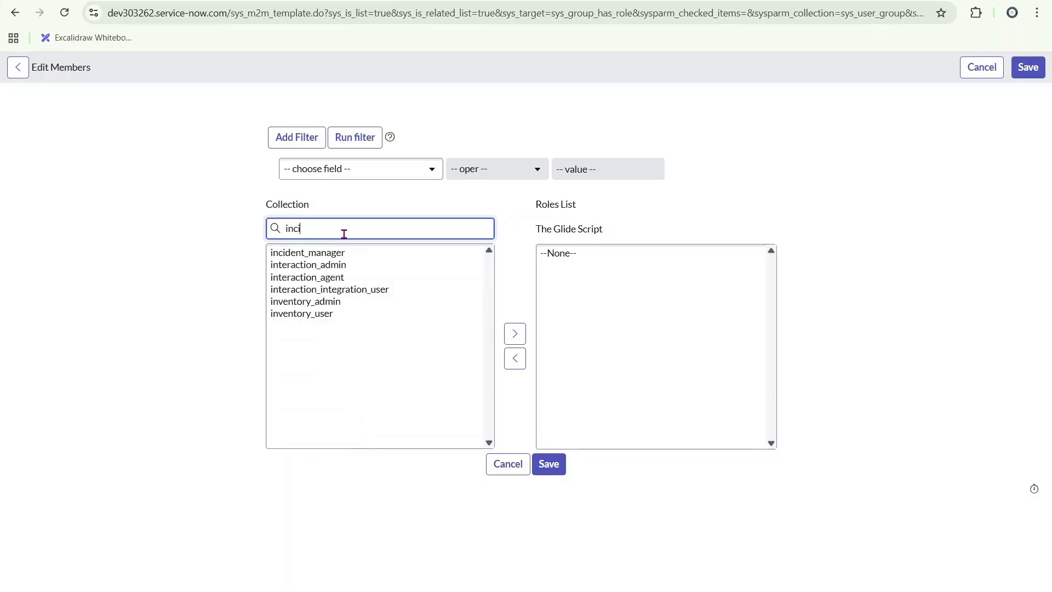
type("de")
left_click(335, 257)
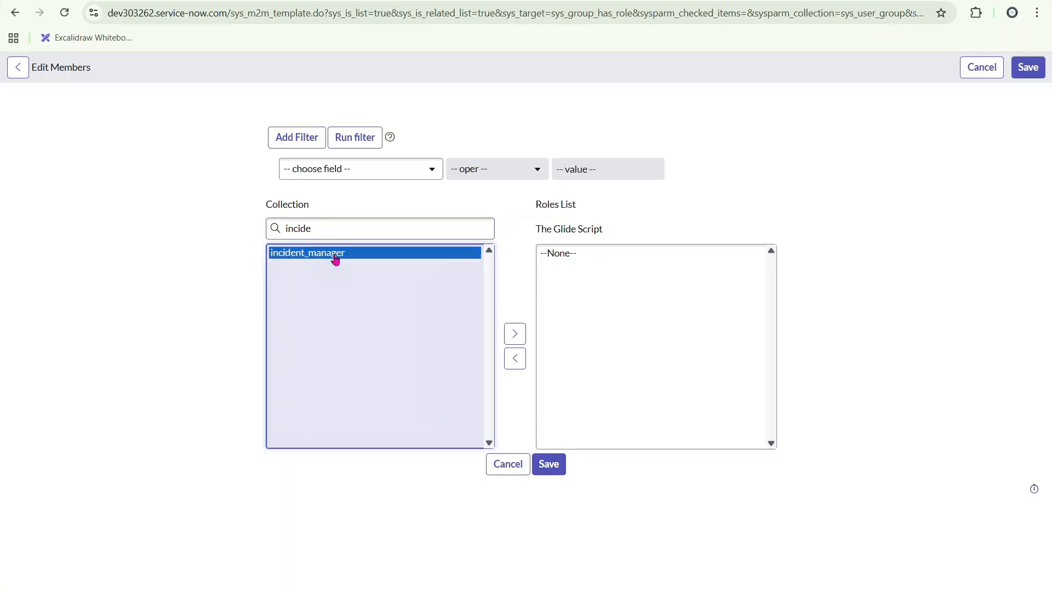
double_click(335, 256)
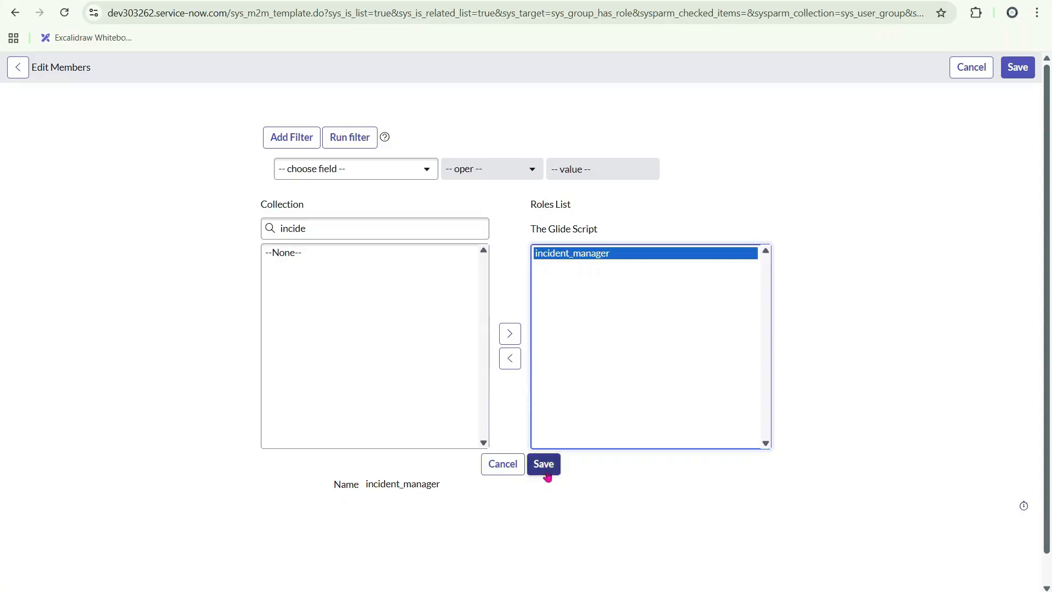
left_click(545, 468)
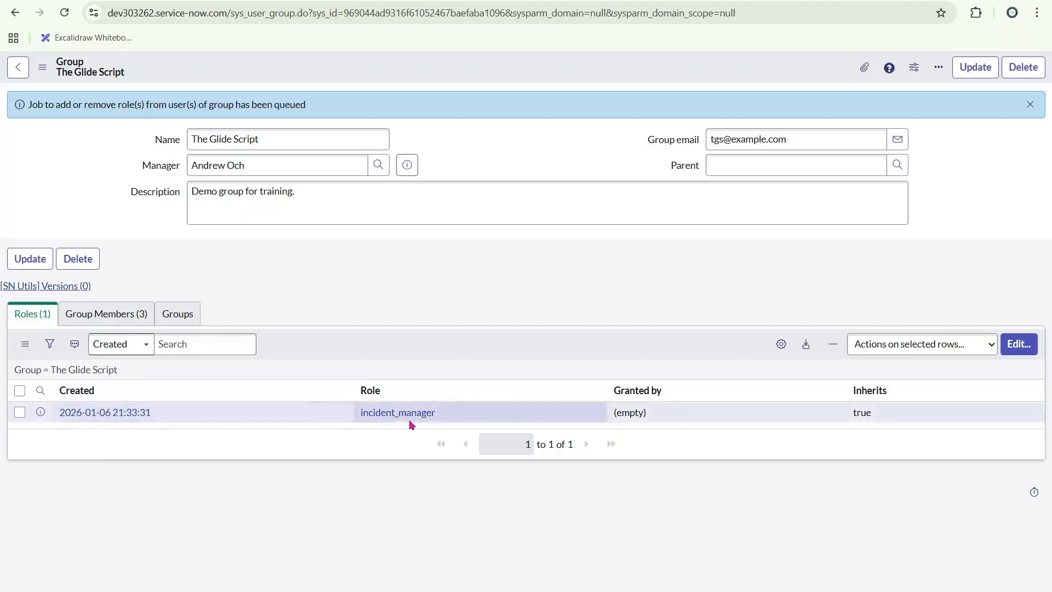
Show the group's members, reload the group record and open the last listed member's user record.
left_click(107, 314)
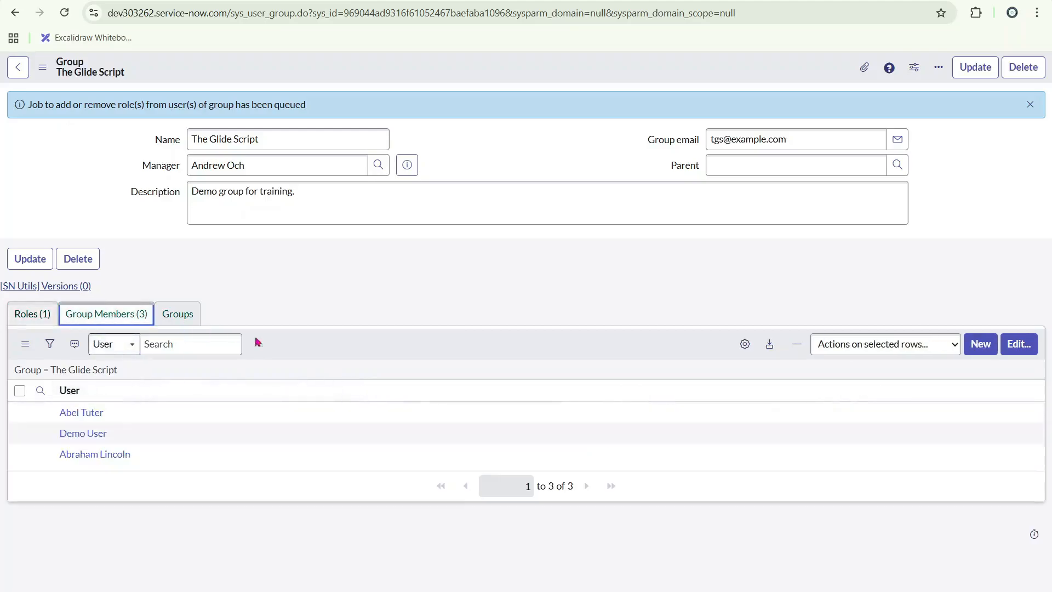
right_click(327, 342)
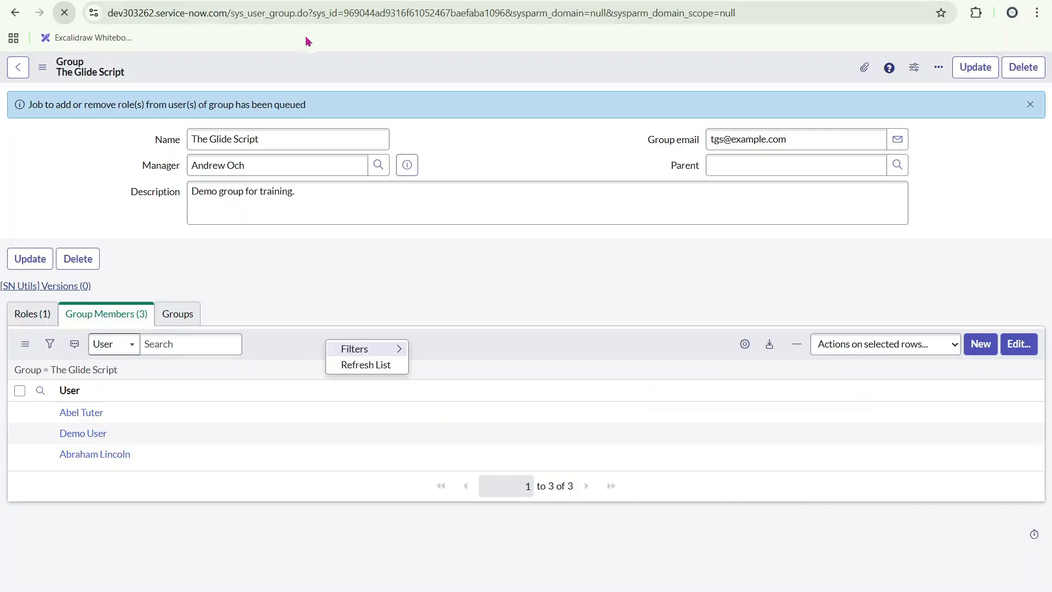
left_click(65, 14)
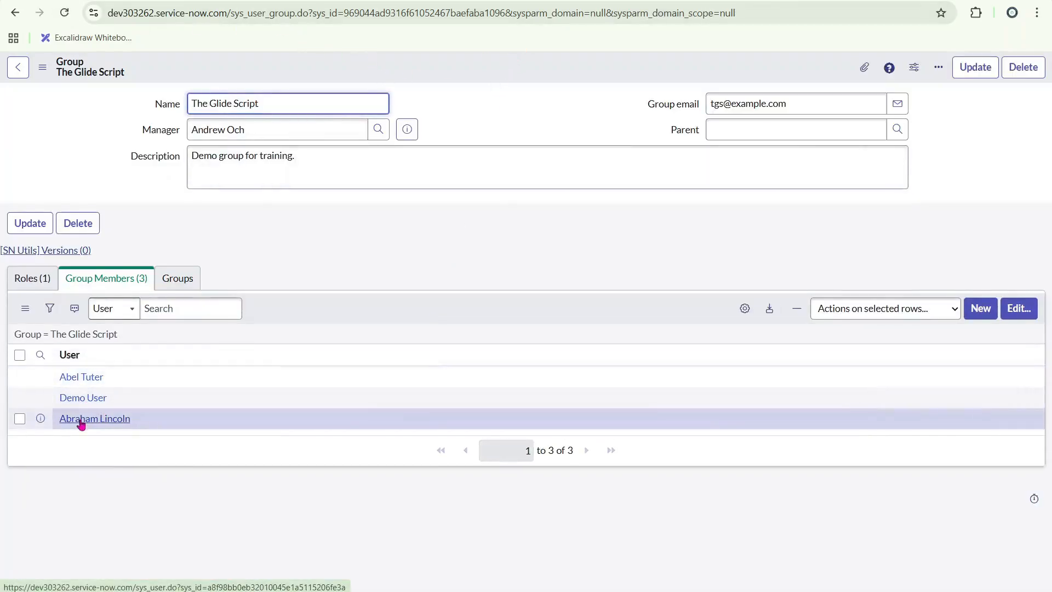
left_click(88, 420)
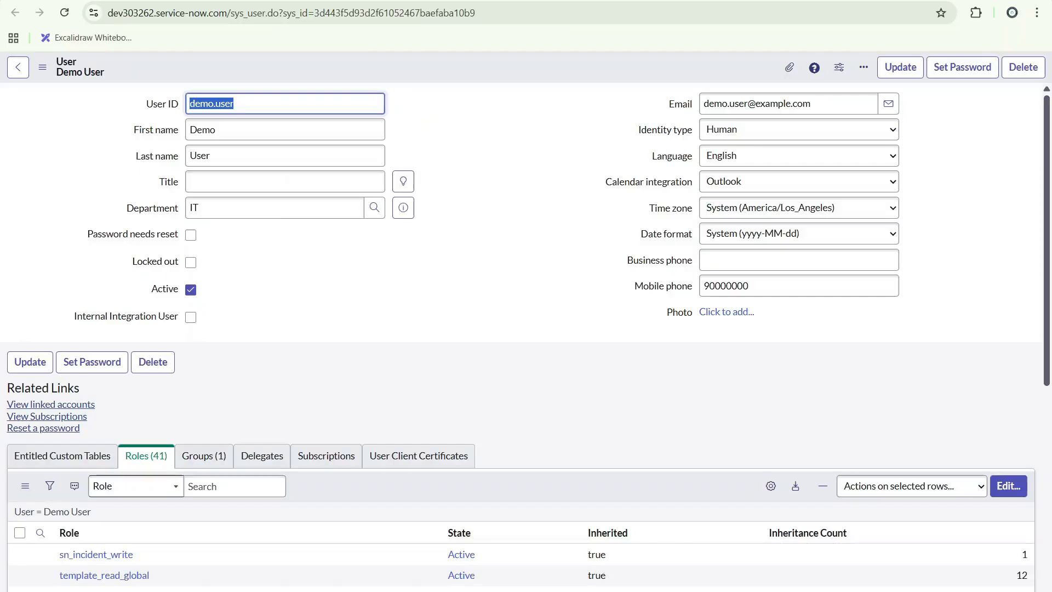
Examine the Demo User's inherited roles and show the groups the user belongs to.
scroll(263, 340, "down", 3)
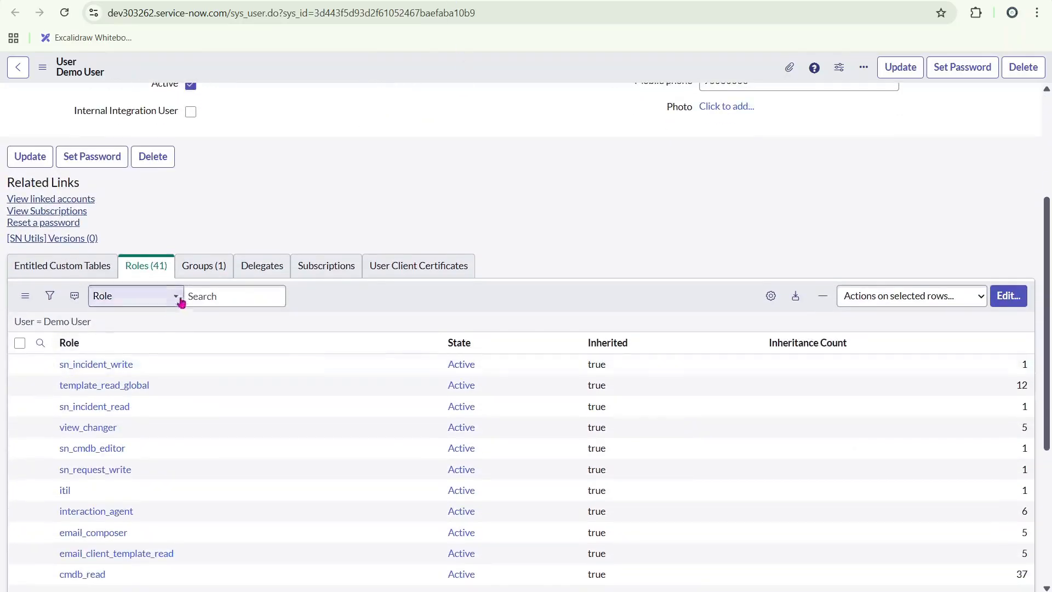
scroll(215, 350, "down", 5)
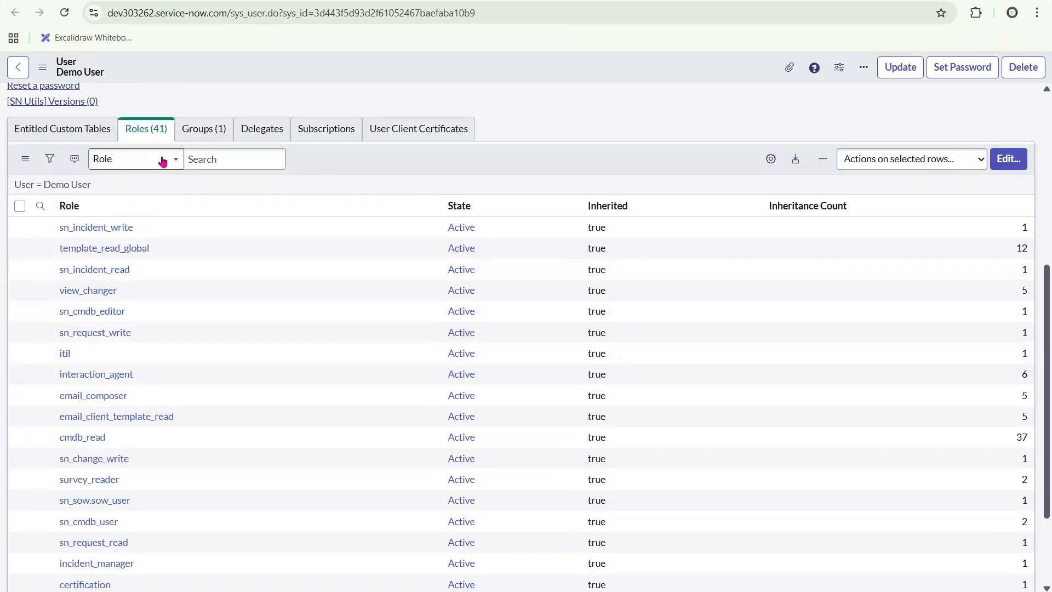
left_click(216, 129)
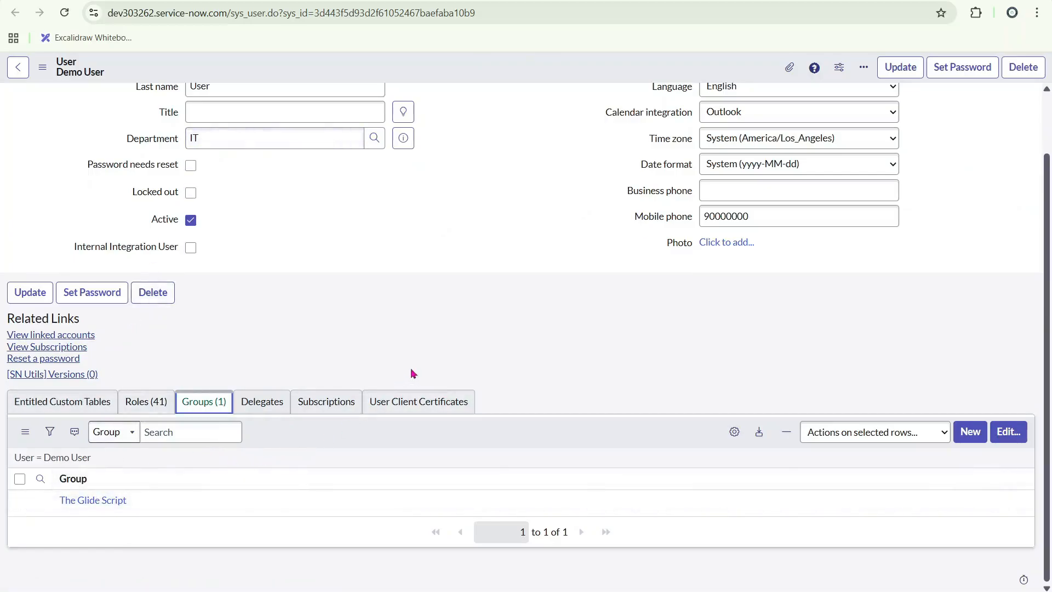
Switch to the other group member's user record and examine the roles inherited there.
left_click(526, 1)
scroll(245, 473, "down", 3)
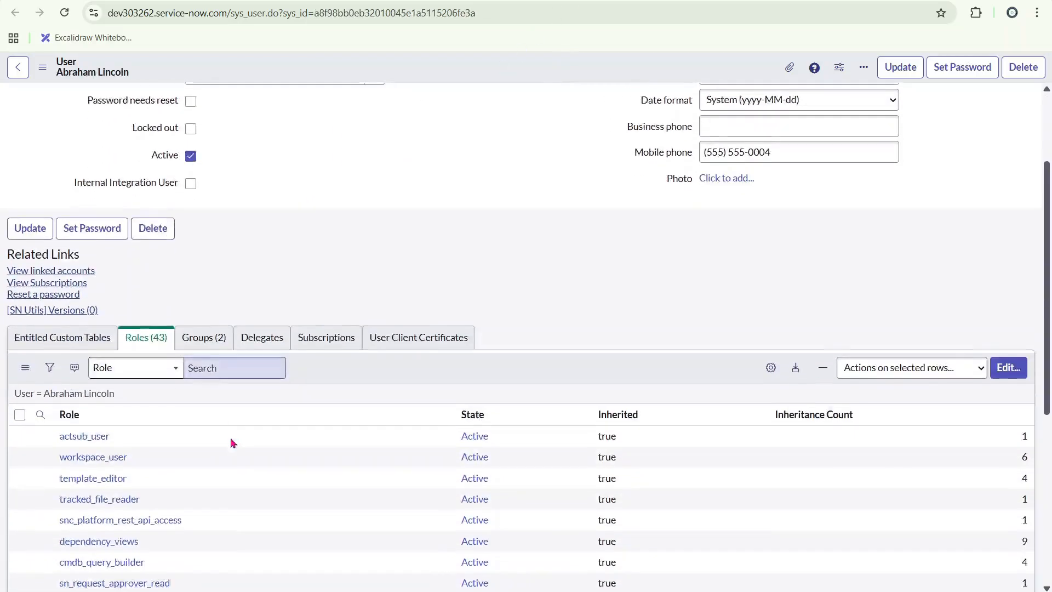
scroll(230, 442, "up", 3)
scroll(268, 209, "down", 8)
scroll(258, 290, "up", 7)
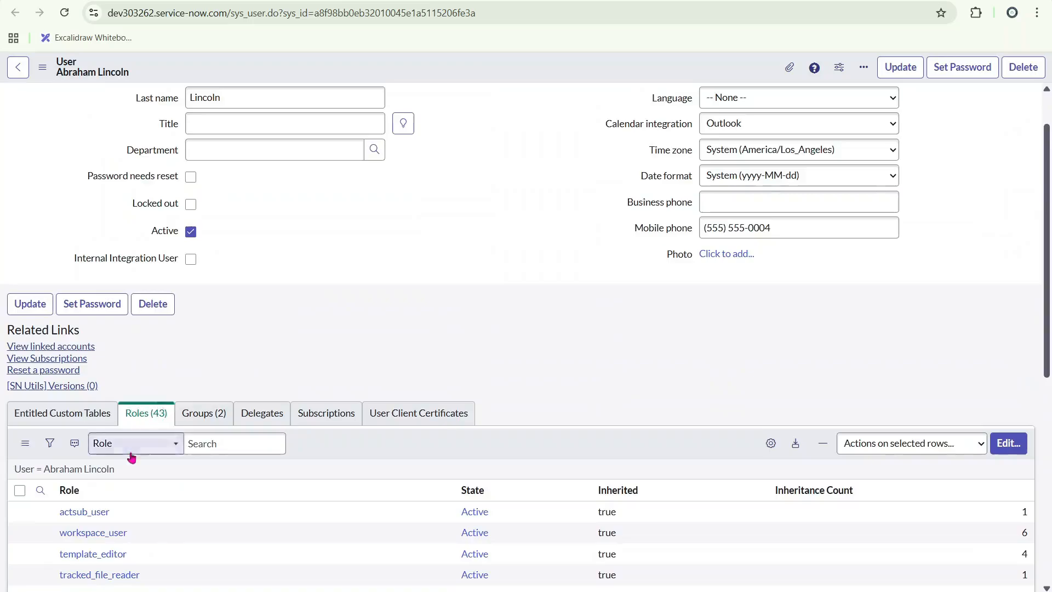
scroll(169, 404, "down", 5)
scroll(400, 265, "up", 6)
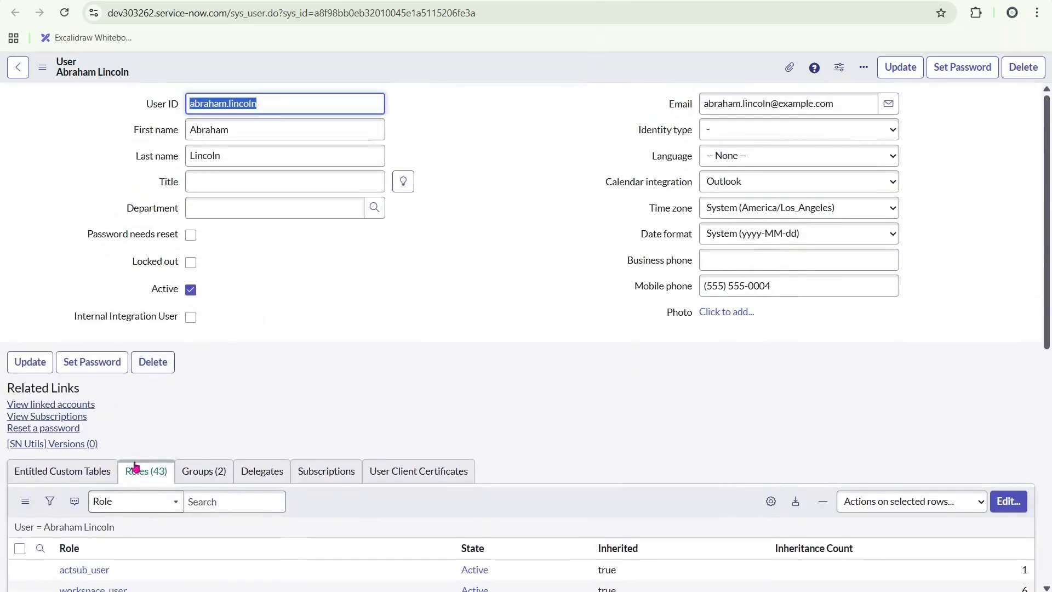
scroll(231, 469, "down", 5)
scroll(597, 358, "up", 3)
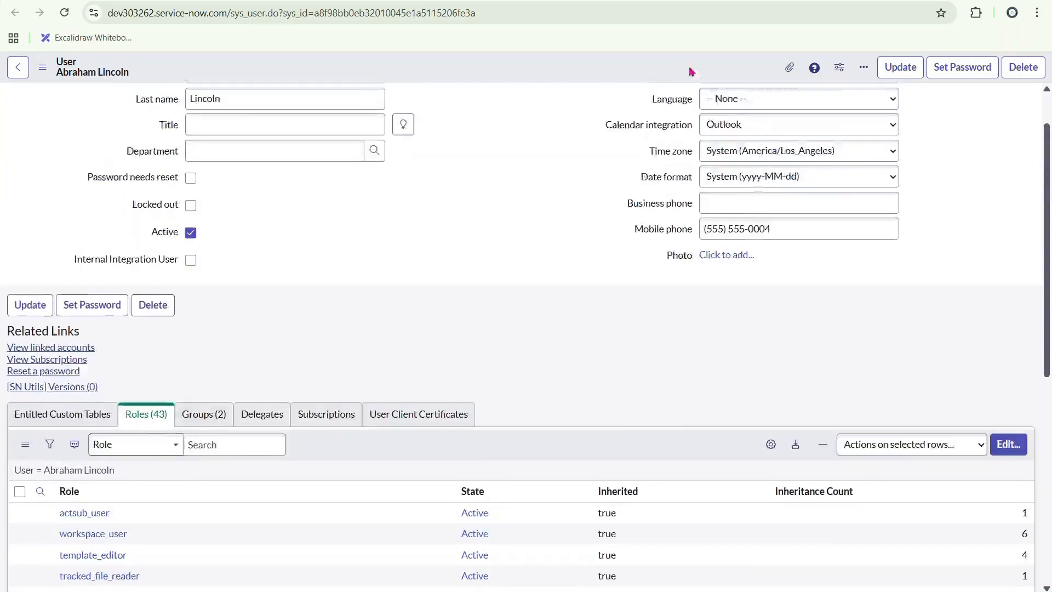
Switch to the other open user record and examine its list of direct and inherited roles.
left_click(702, 1)
scroll(142, 376, "down", 5)
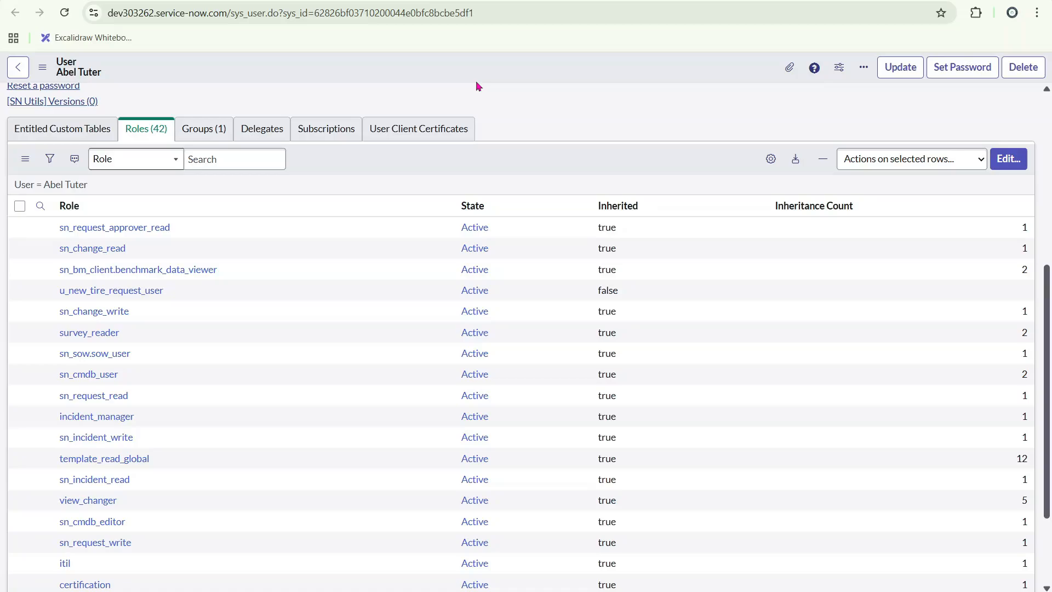
scroll(522, 174, "up", 1)
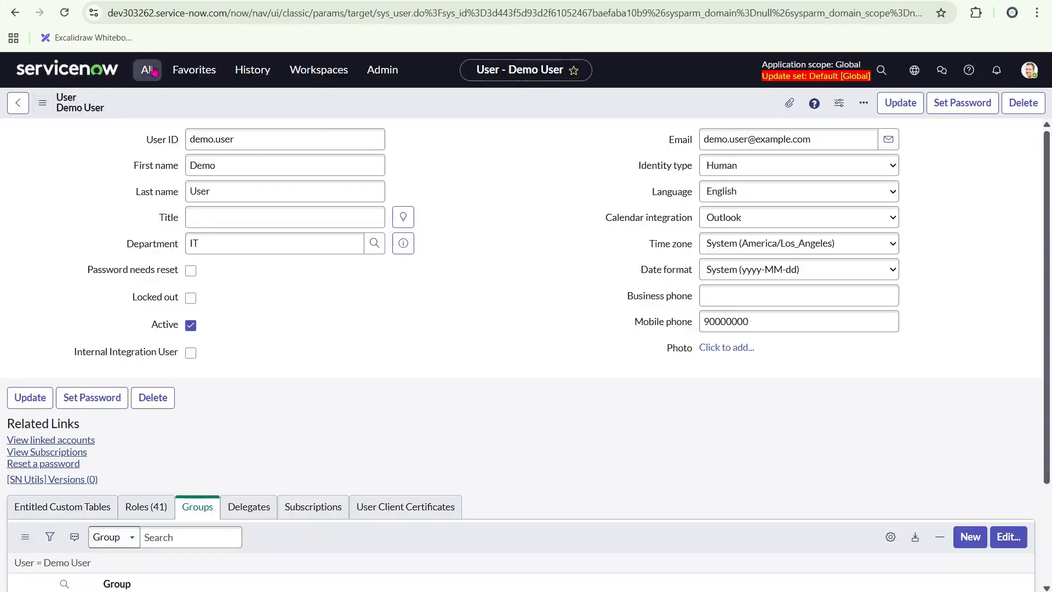
Open the list of all users and add the Last login column to it.
left_click(147, 70)
left_click(101, 212)
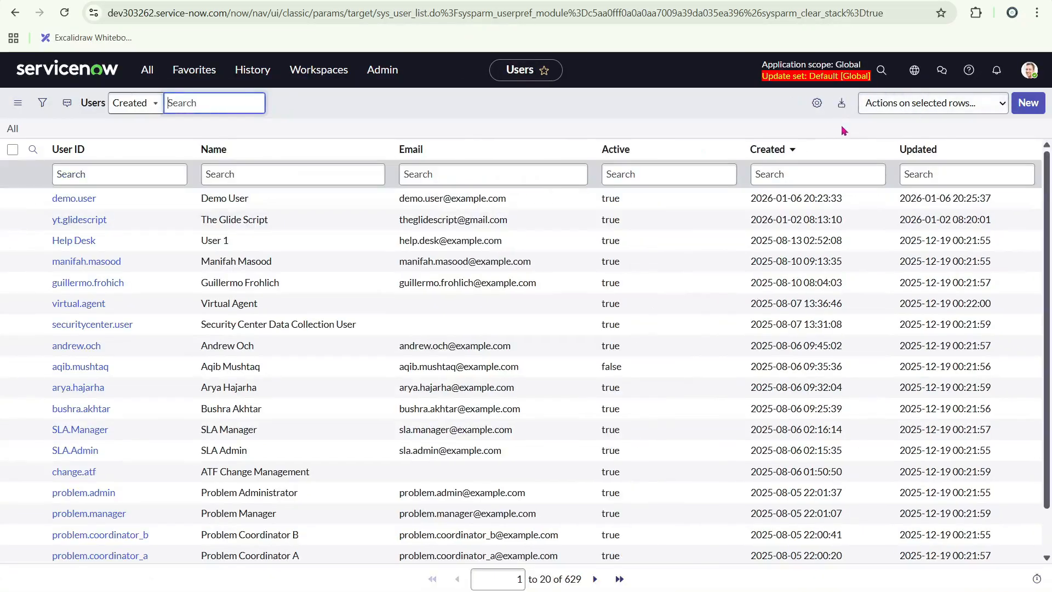
left_click(817, 103)
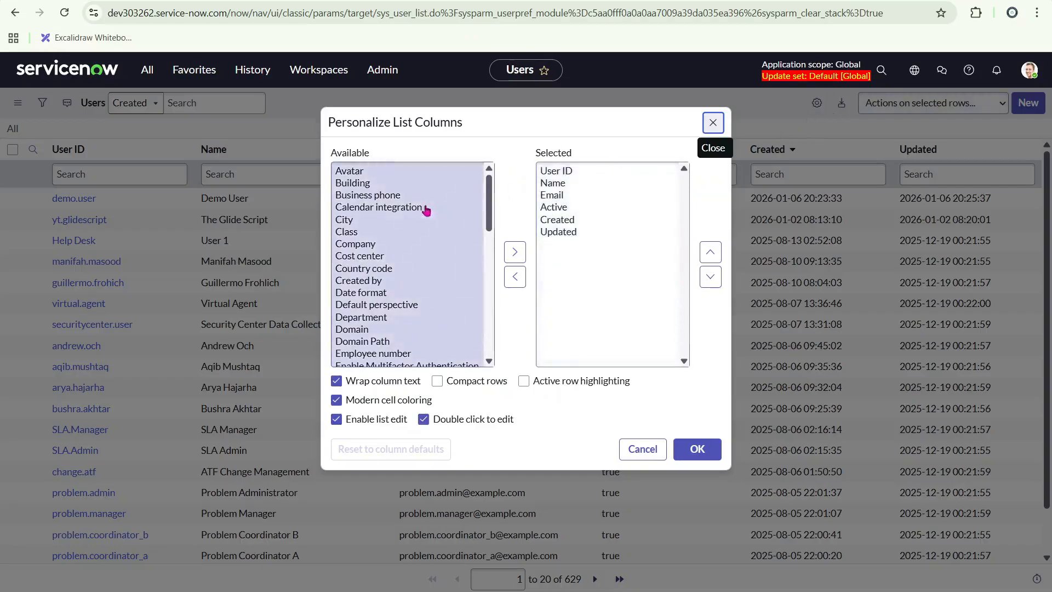
scroll(387, 276, "down", 5)
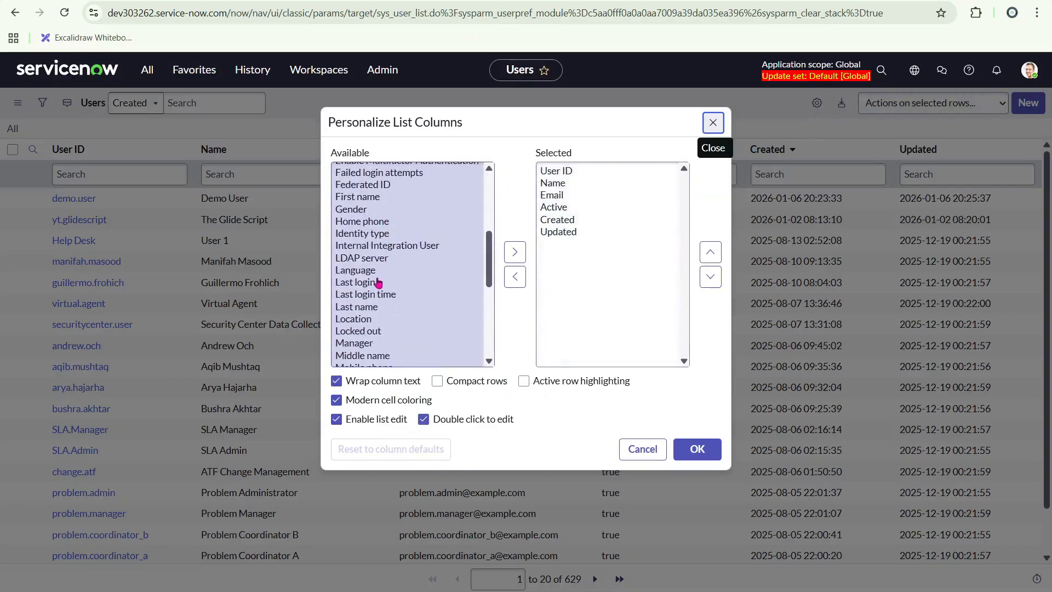
left_click(356, 282)
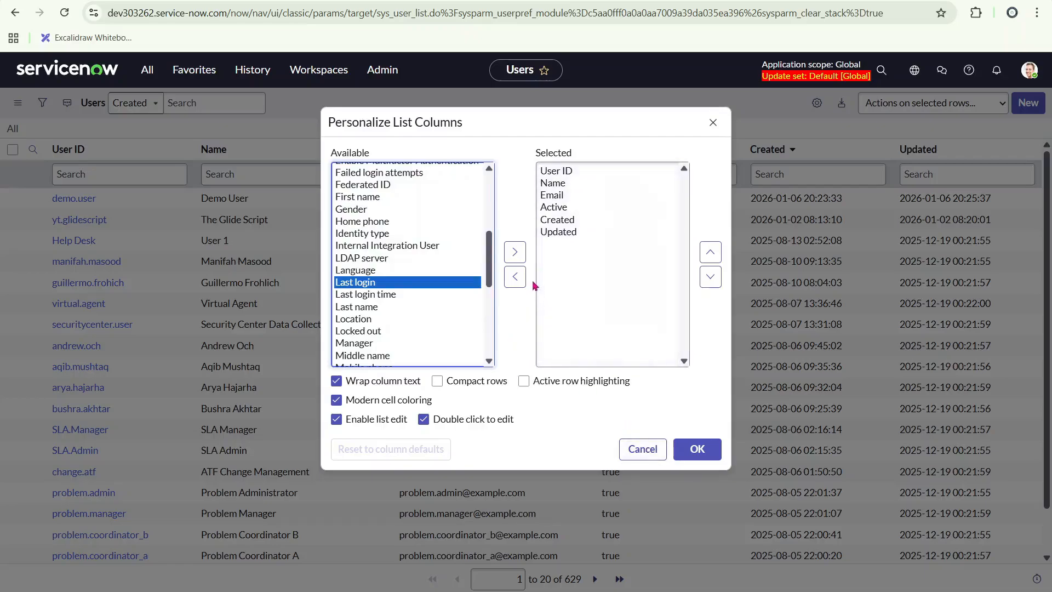
left_click(515, 252)
left_click(710, 455)
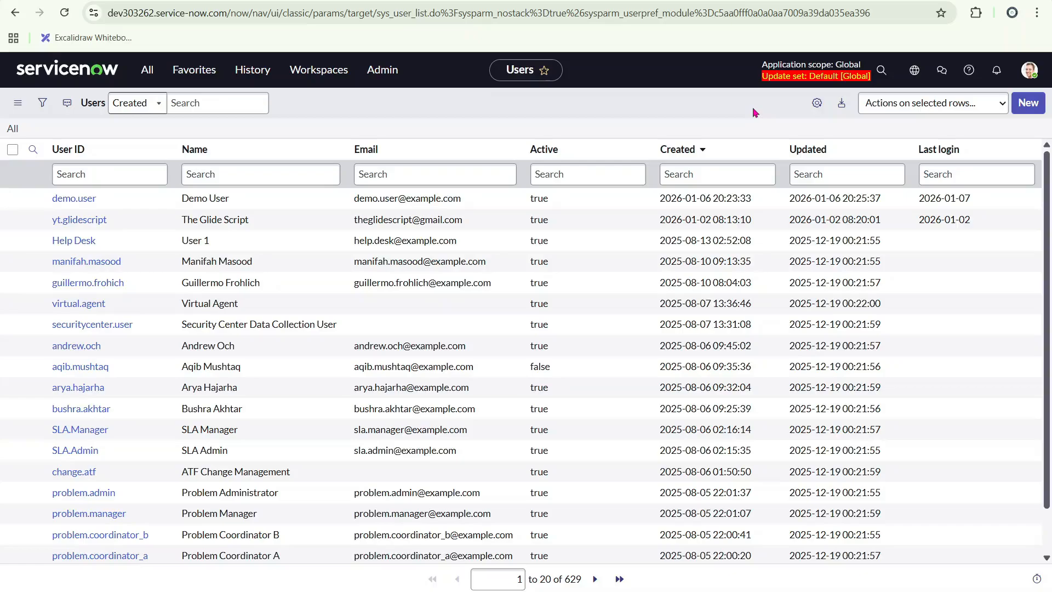
Look over the users list, return to the Demo User record and show its roles.
scroll(788, 348, "down", 1)
scroll(792, 238, "up", 1)
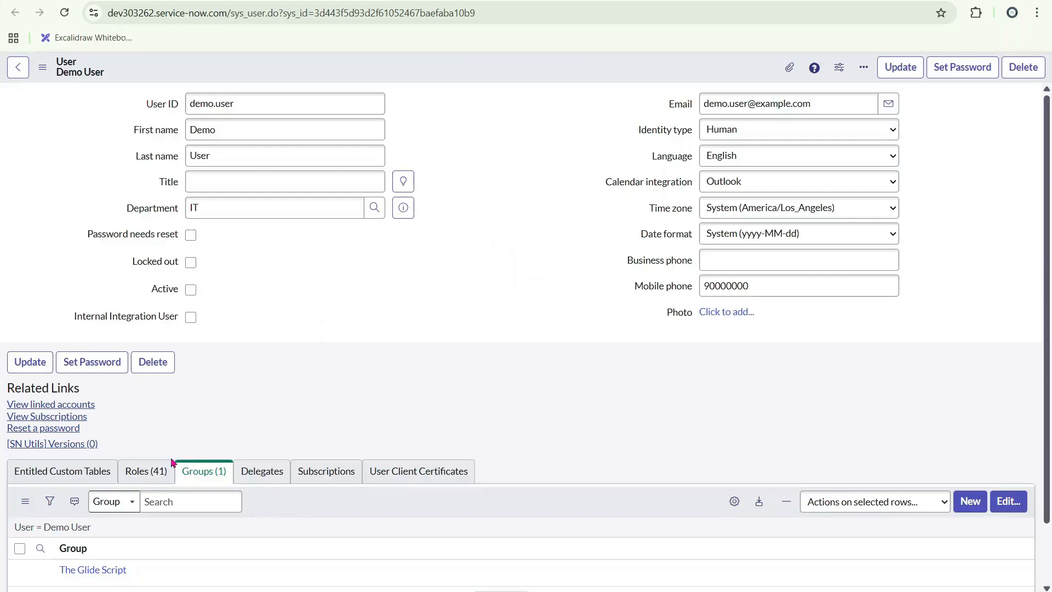
scroll(526, 274, "down", 2)
left_click(146, 401)
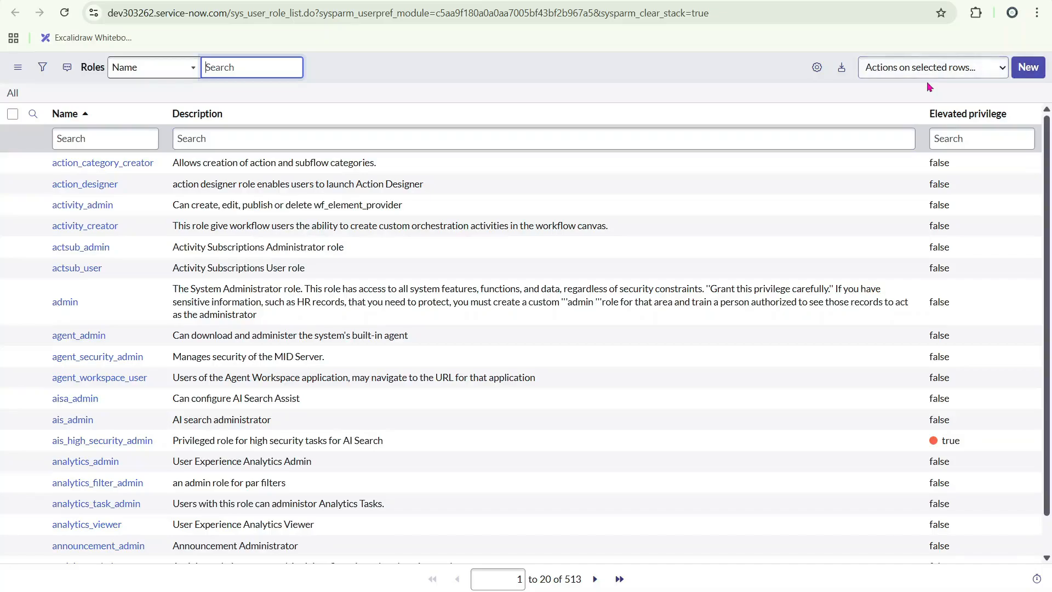
Create a role named demo_glide_script with the description "Demo role" and save the record.
left_click(1029, 67)
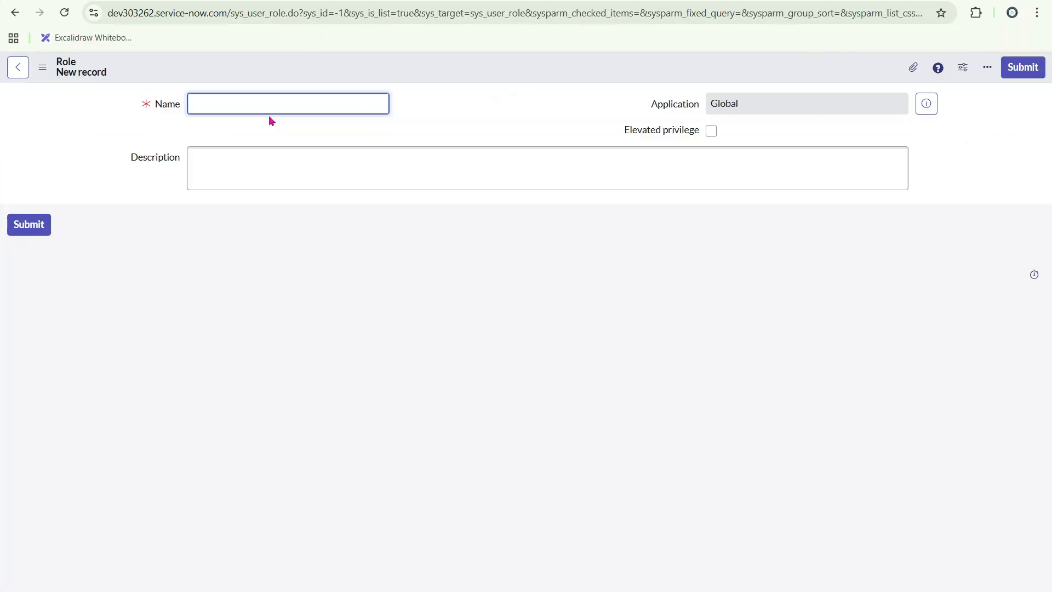
type("demo_glide_script")
left_click(268, 164)
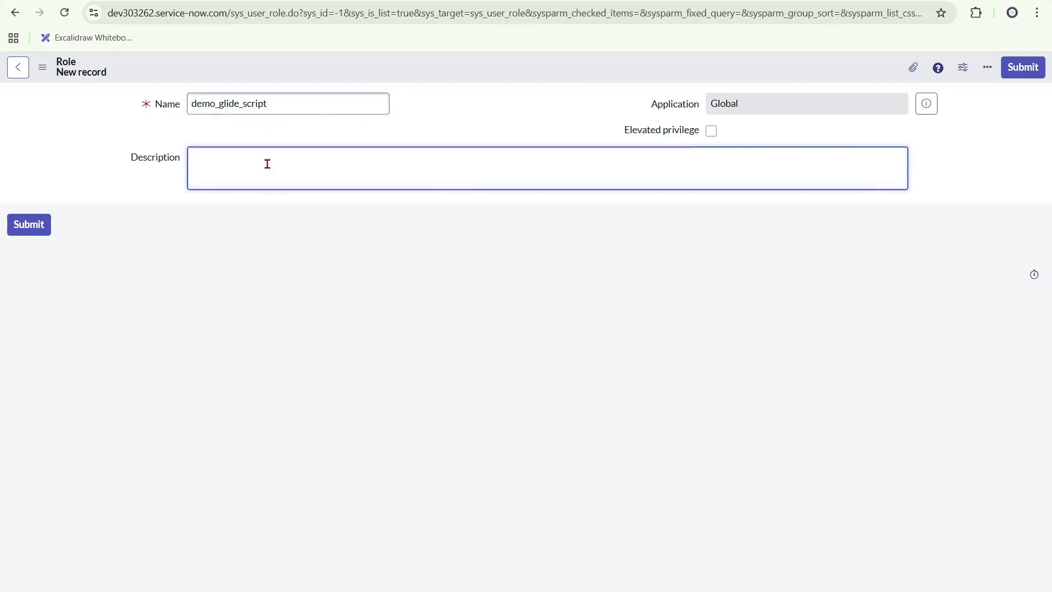
type("Demo role")
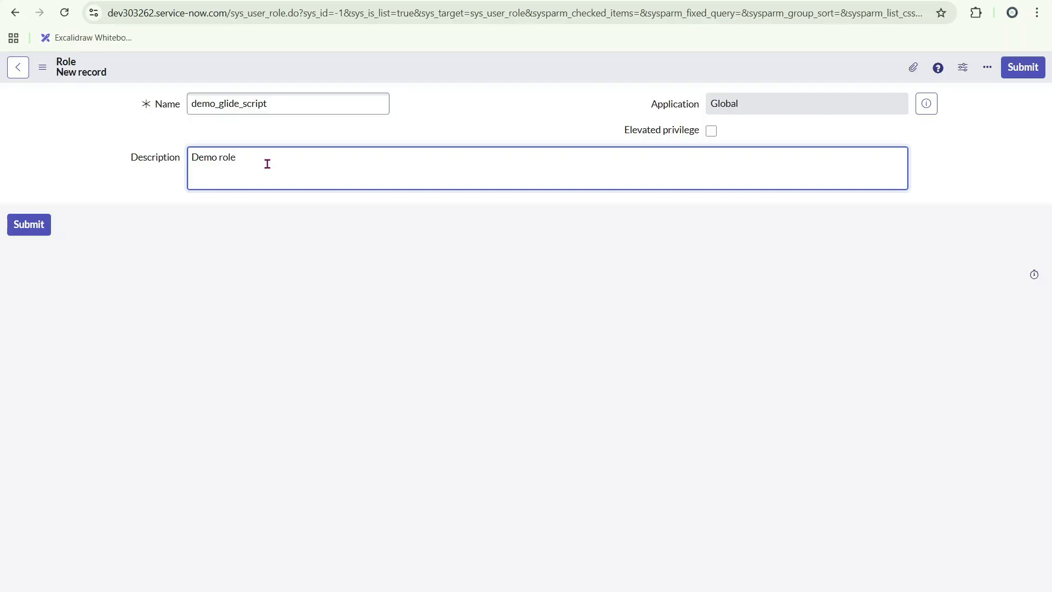
right_click(431, 57)
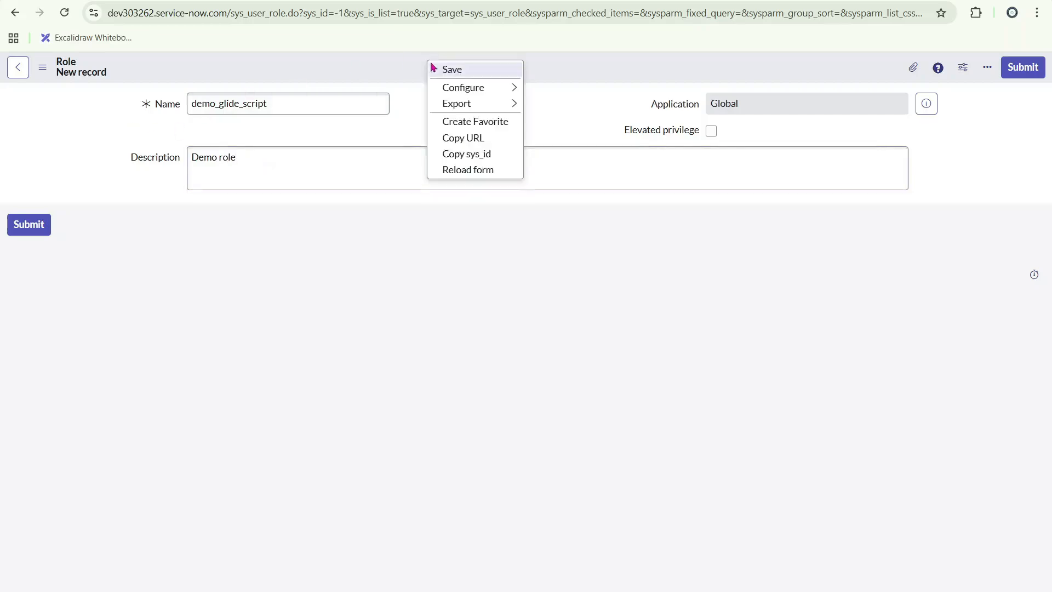
left_click(443, 69)
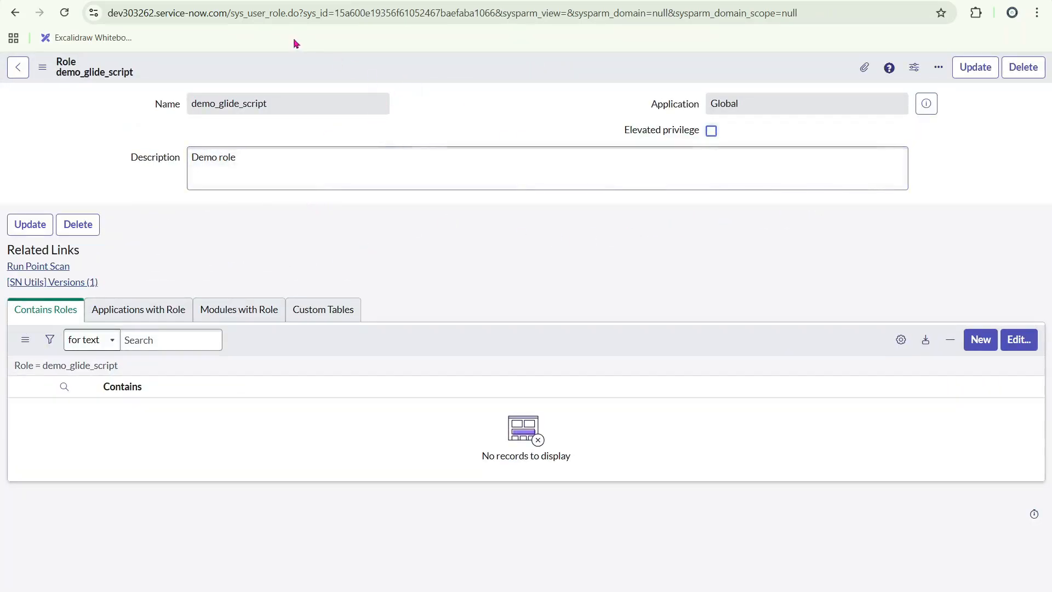
Review the open Demo User record and users list, and return from the demo_glide_script role to the roles list.
left_click(477, 1)
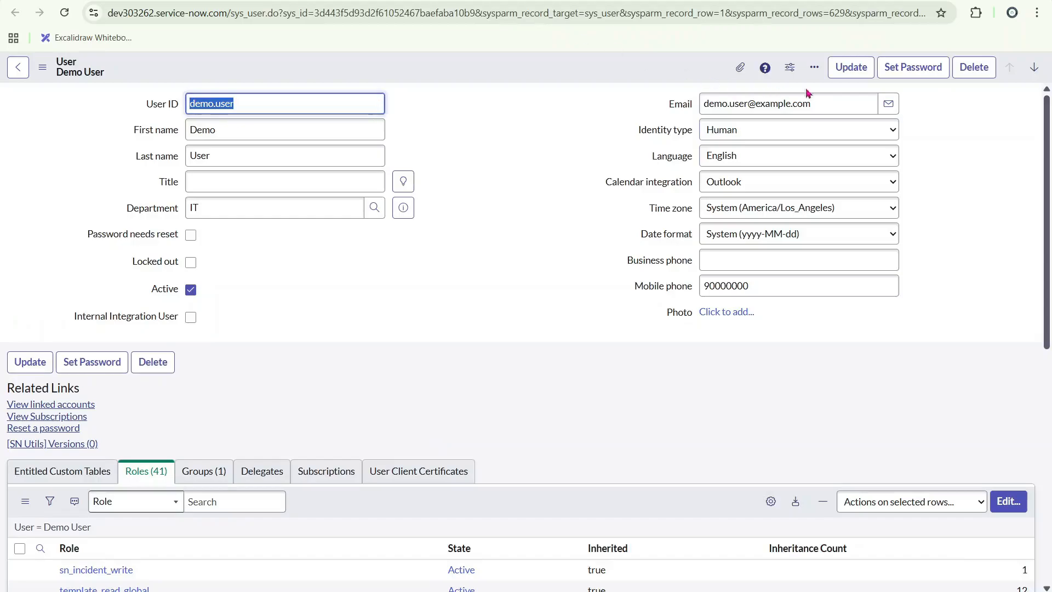
left_click(141, 1)
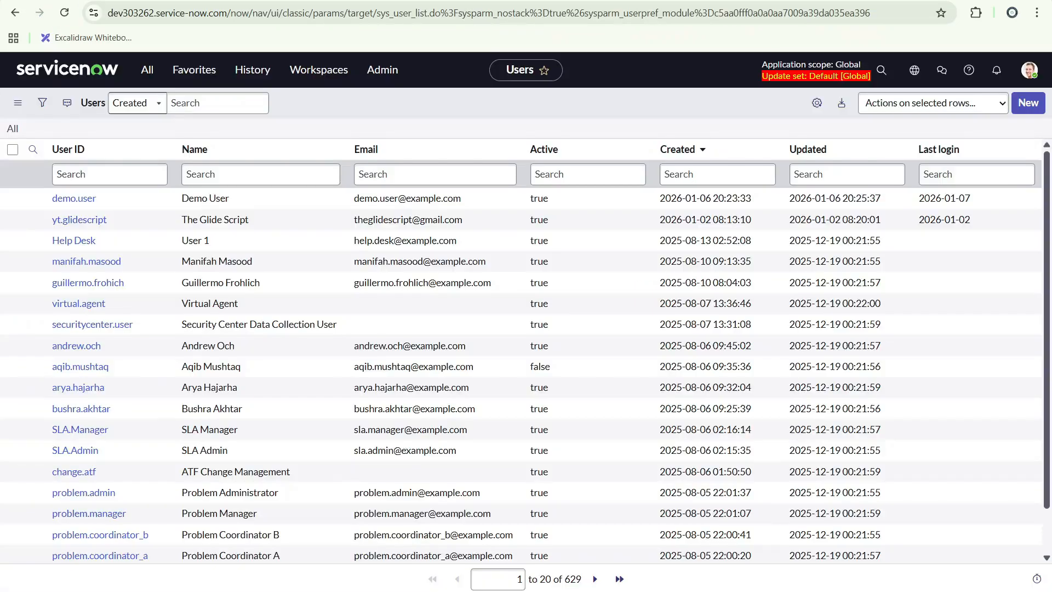
left_click(132, 1)
left_click(106, 1)
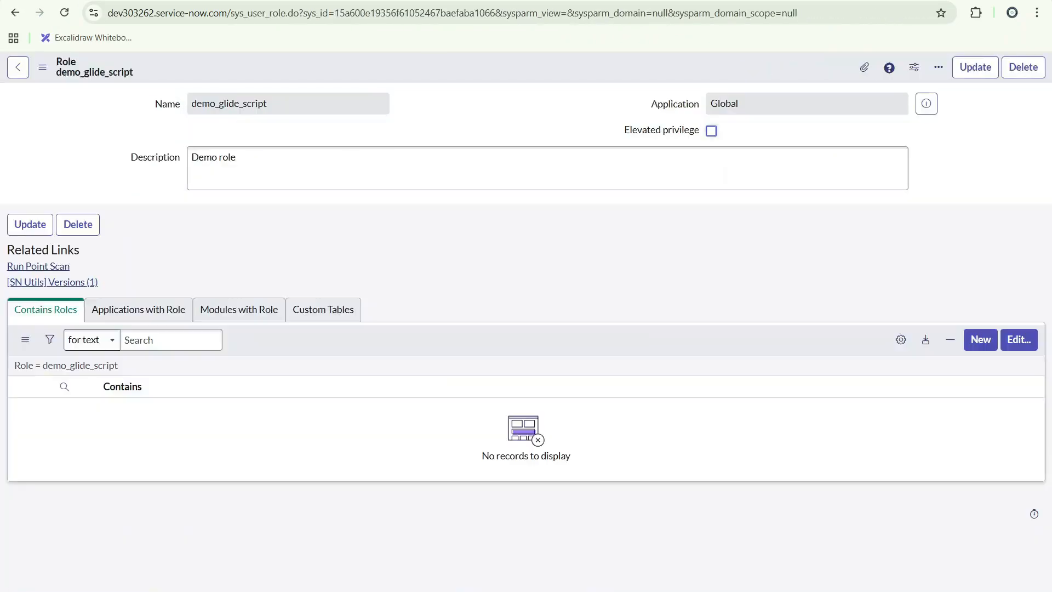
right_click(15, 12)
left_click(62, 61)
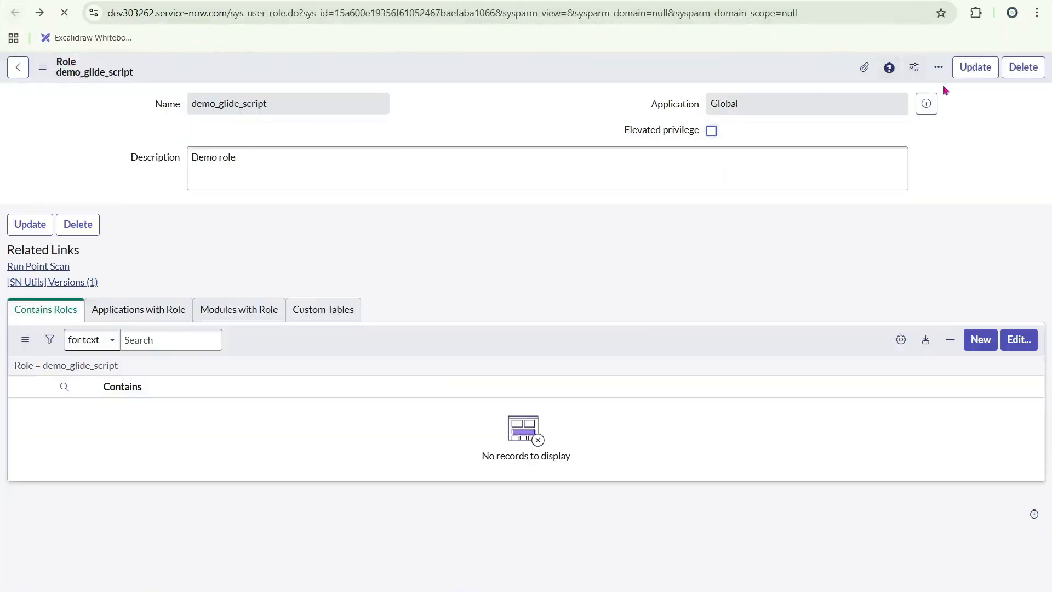